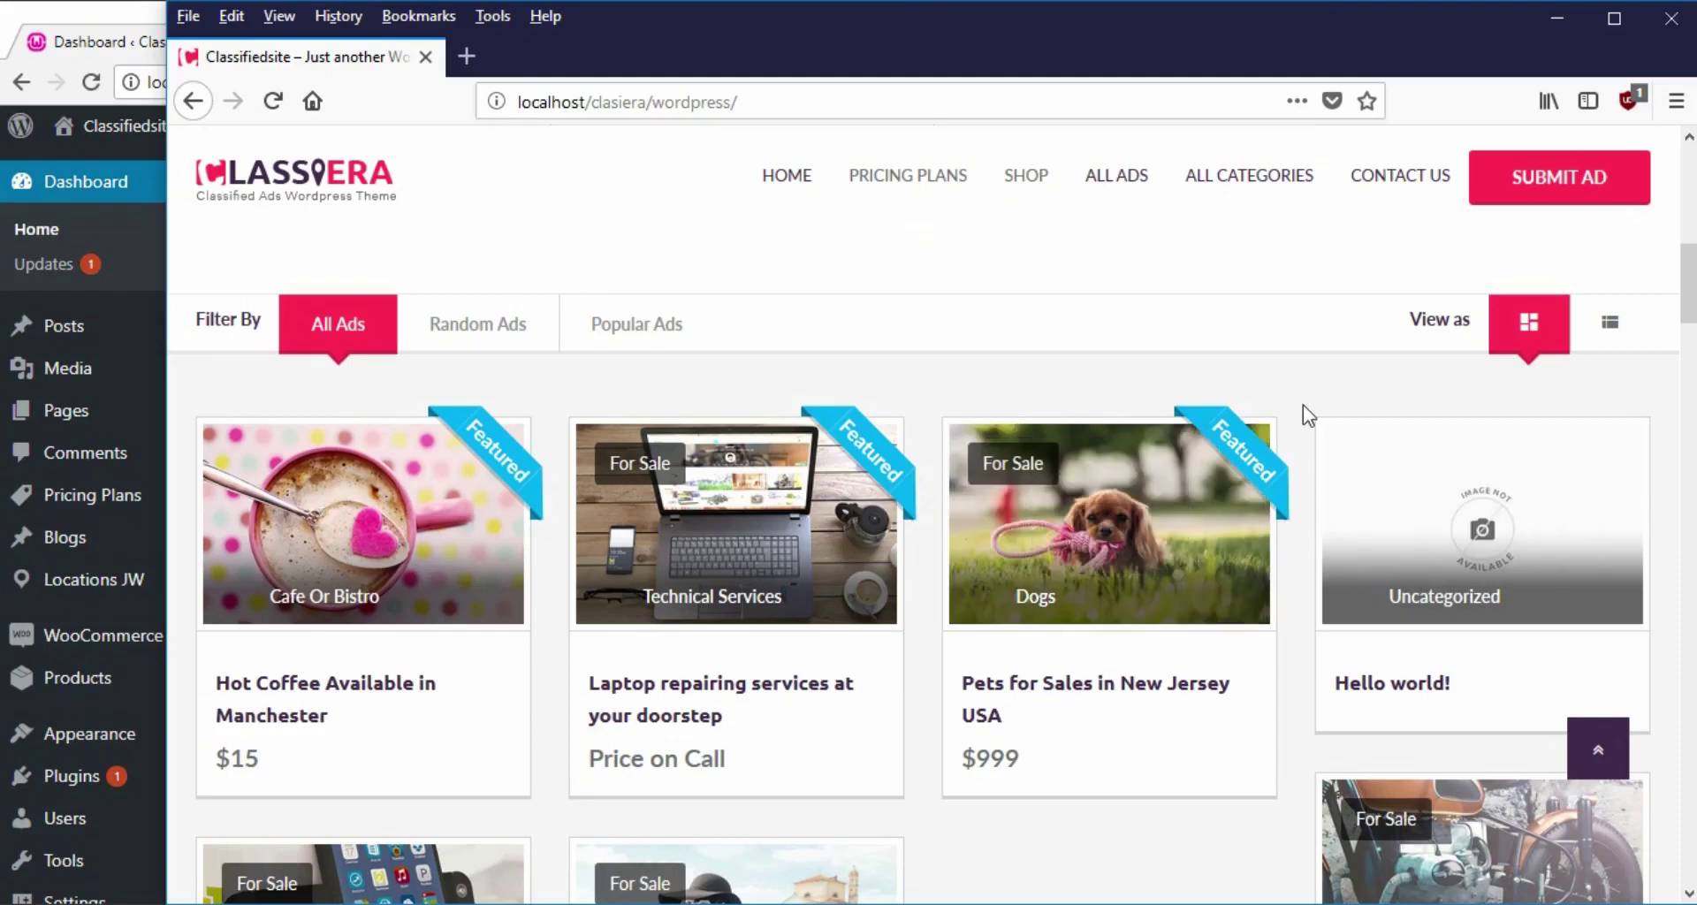
Scroll to the homepage pricing section and highlight the 'Find A Plan' heading
scroll(1303, 405, down, 10)
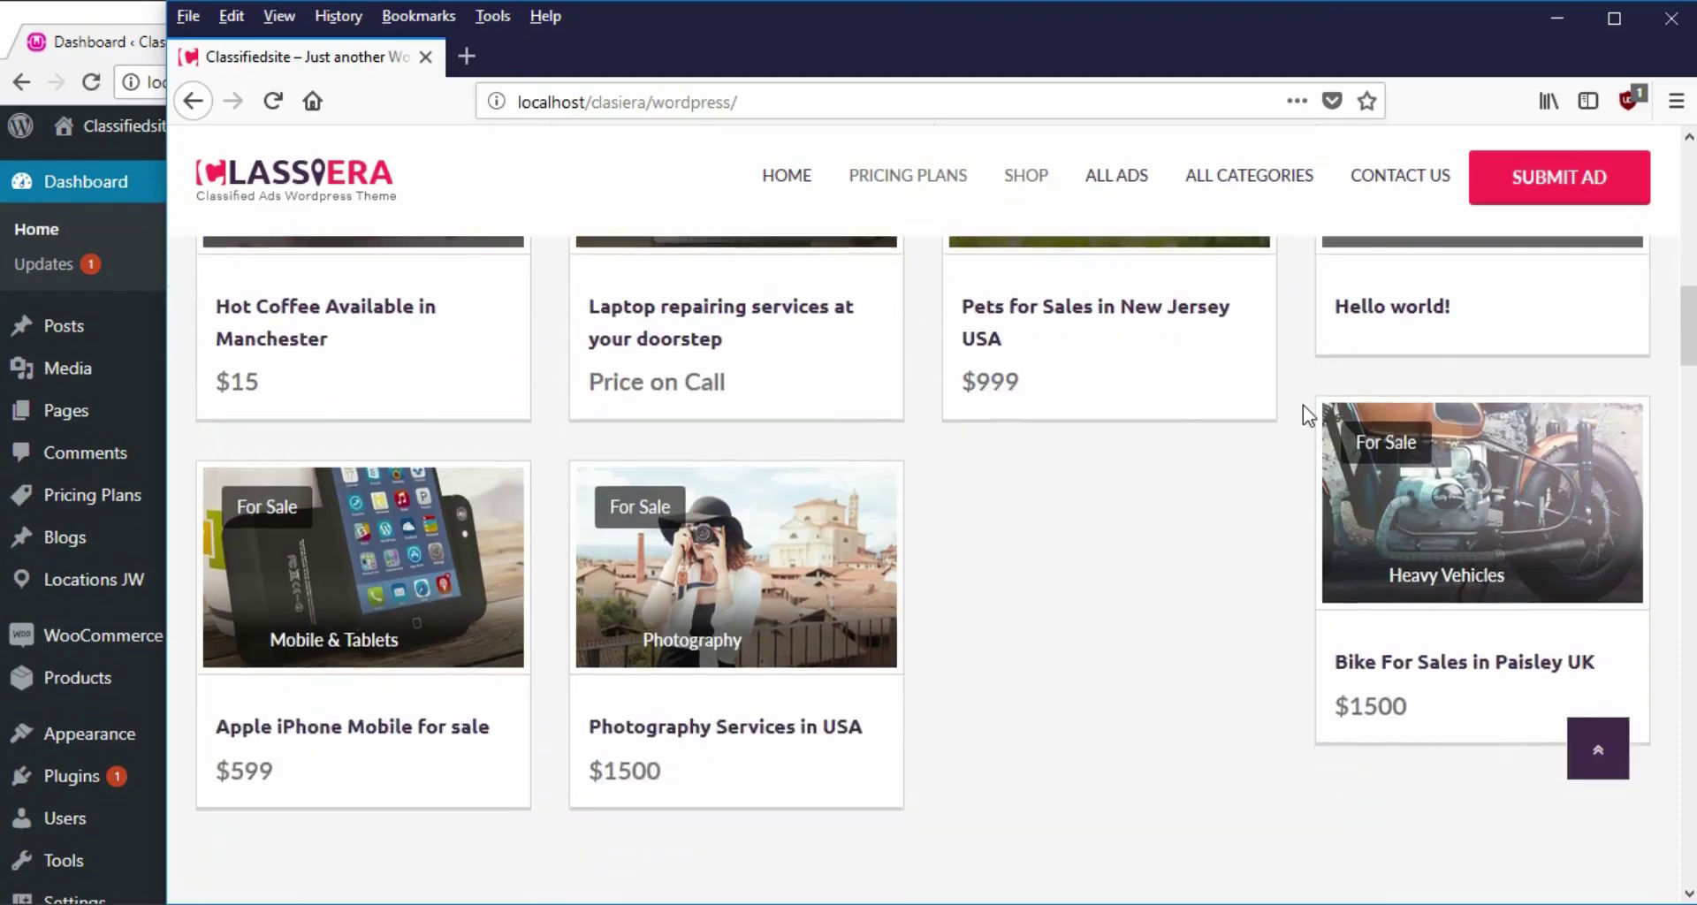
scroll(1303, 405, down, 3)
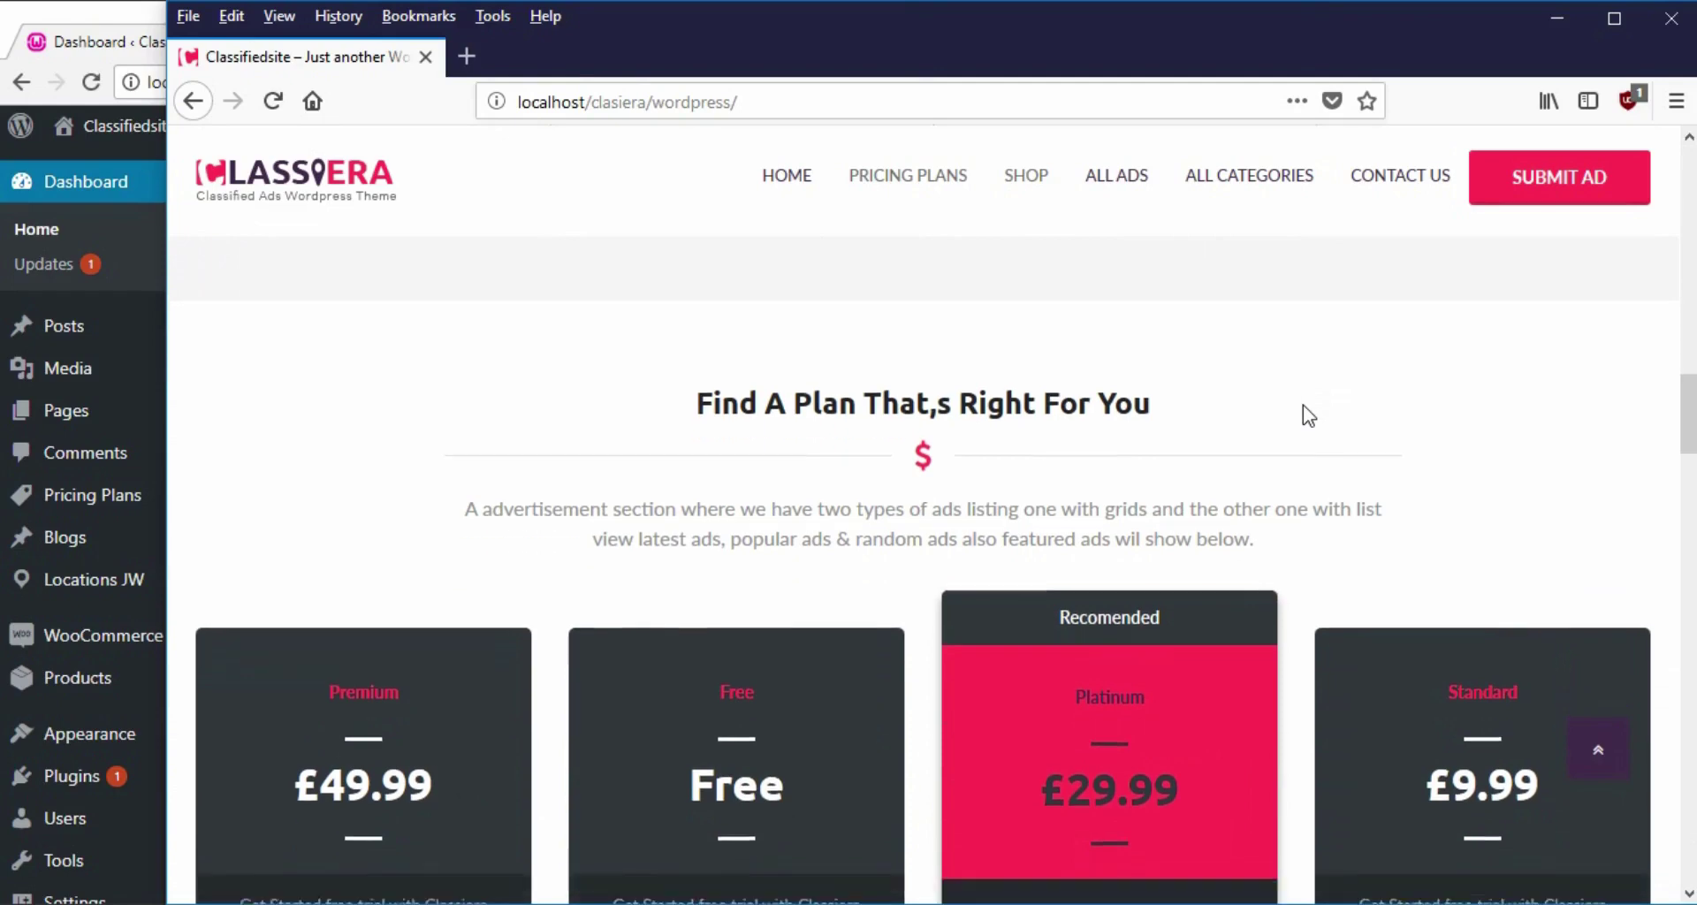
scroll(1303, 405, up, 3)
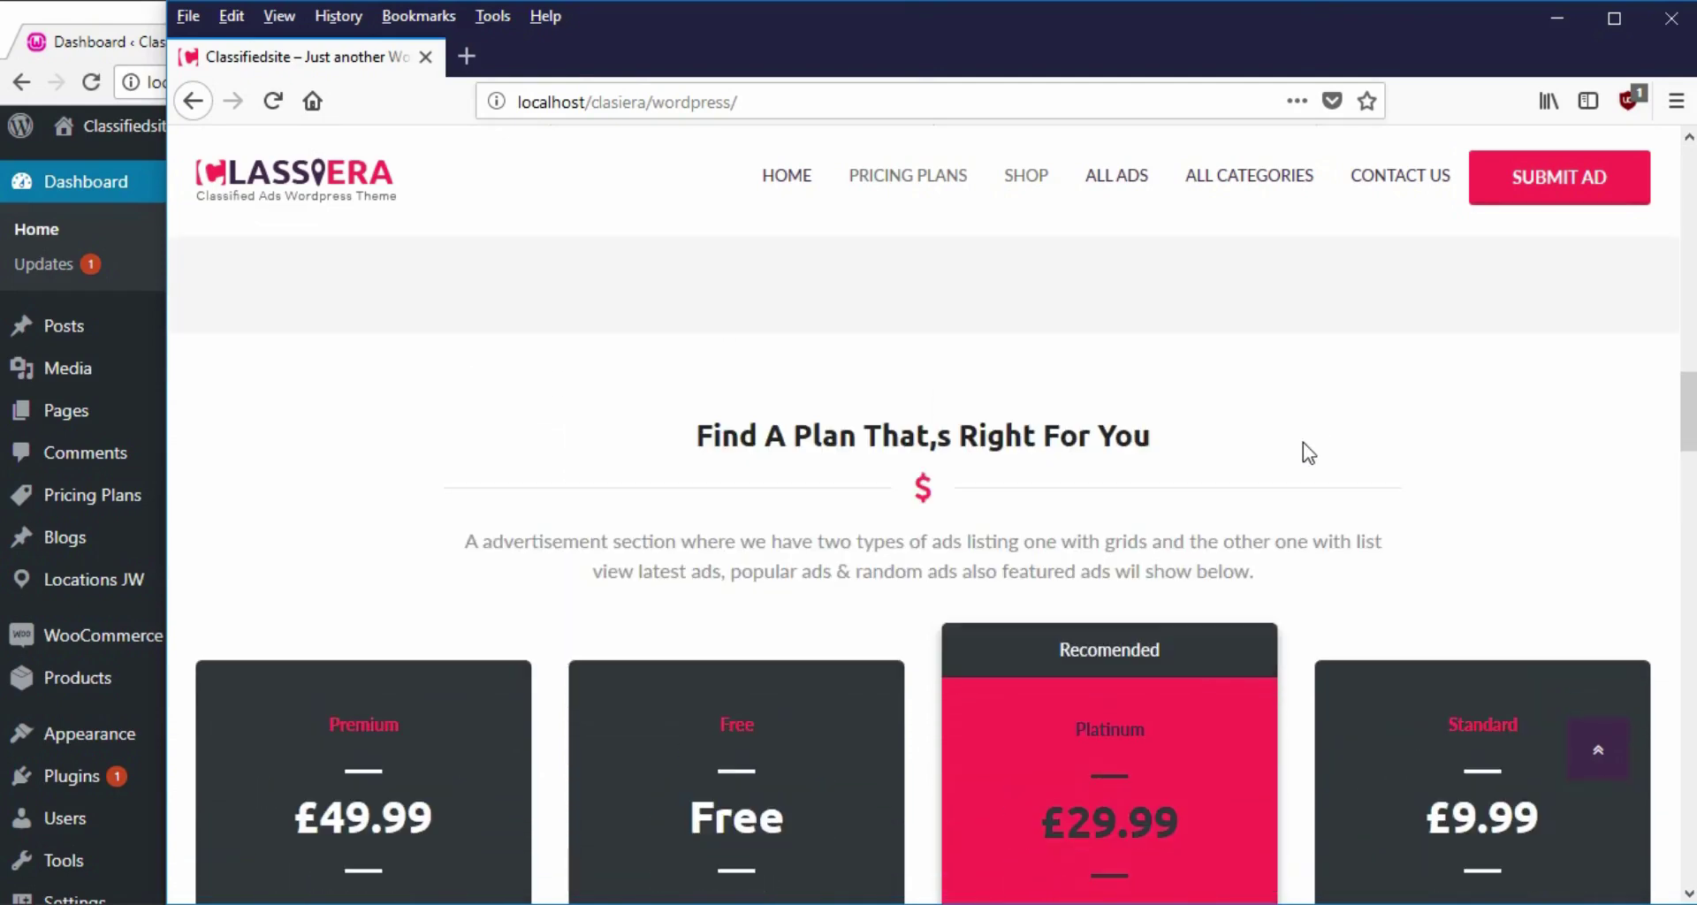
drag(697, 442, 1160, 460)
Browse both rows of homepage pricing plans, then go to PRICING PLANS in the site menu
scroll(1077, 509, down, 5)
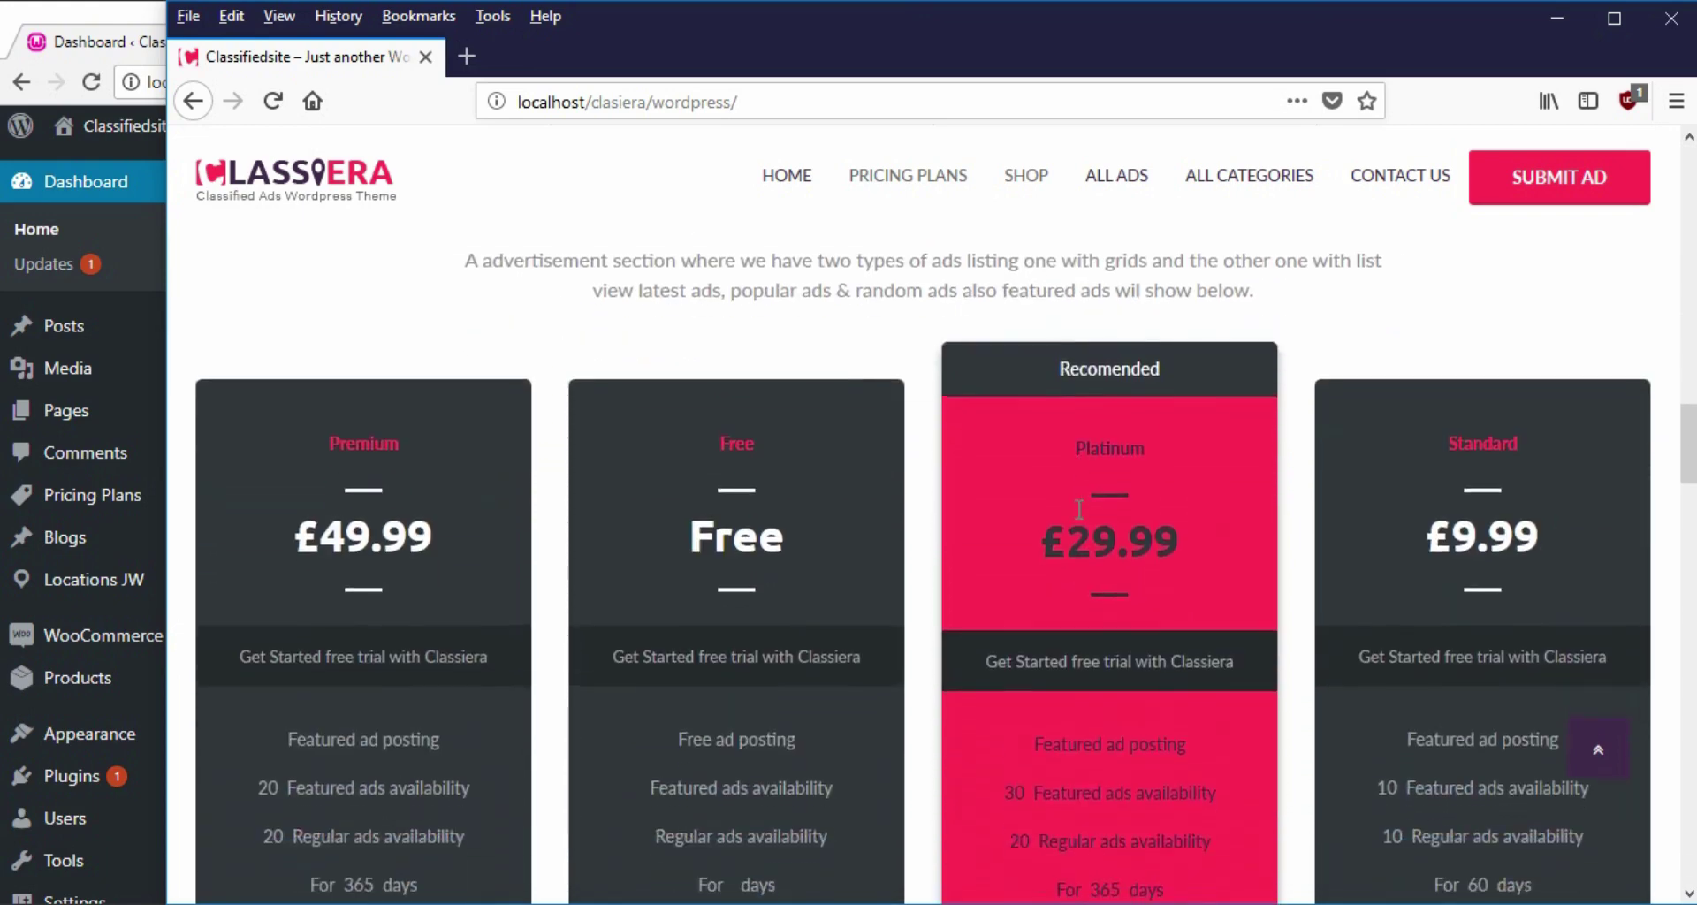
scroll(804, 596, down, 7)
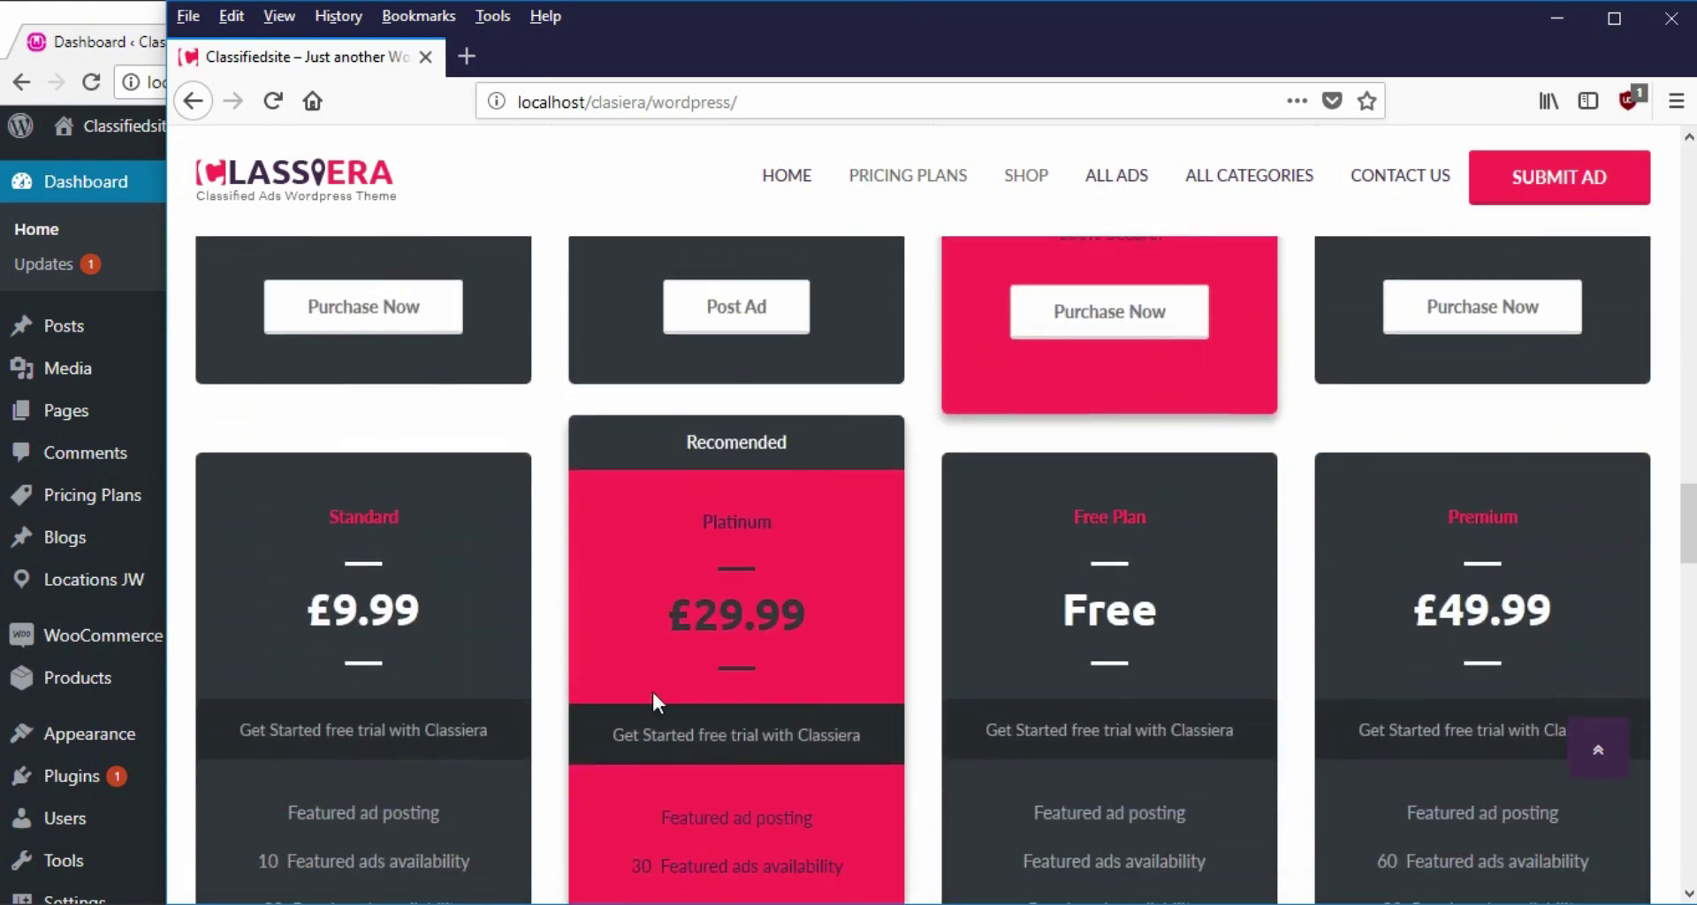
scroll(1361, 669, down, 3)
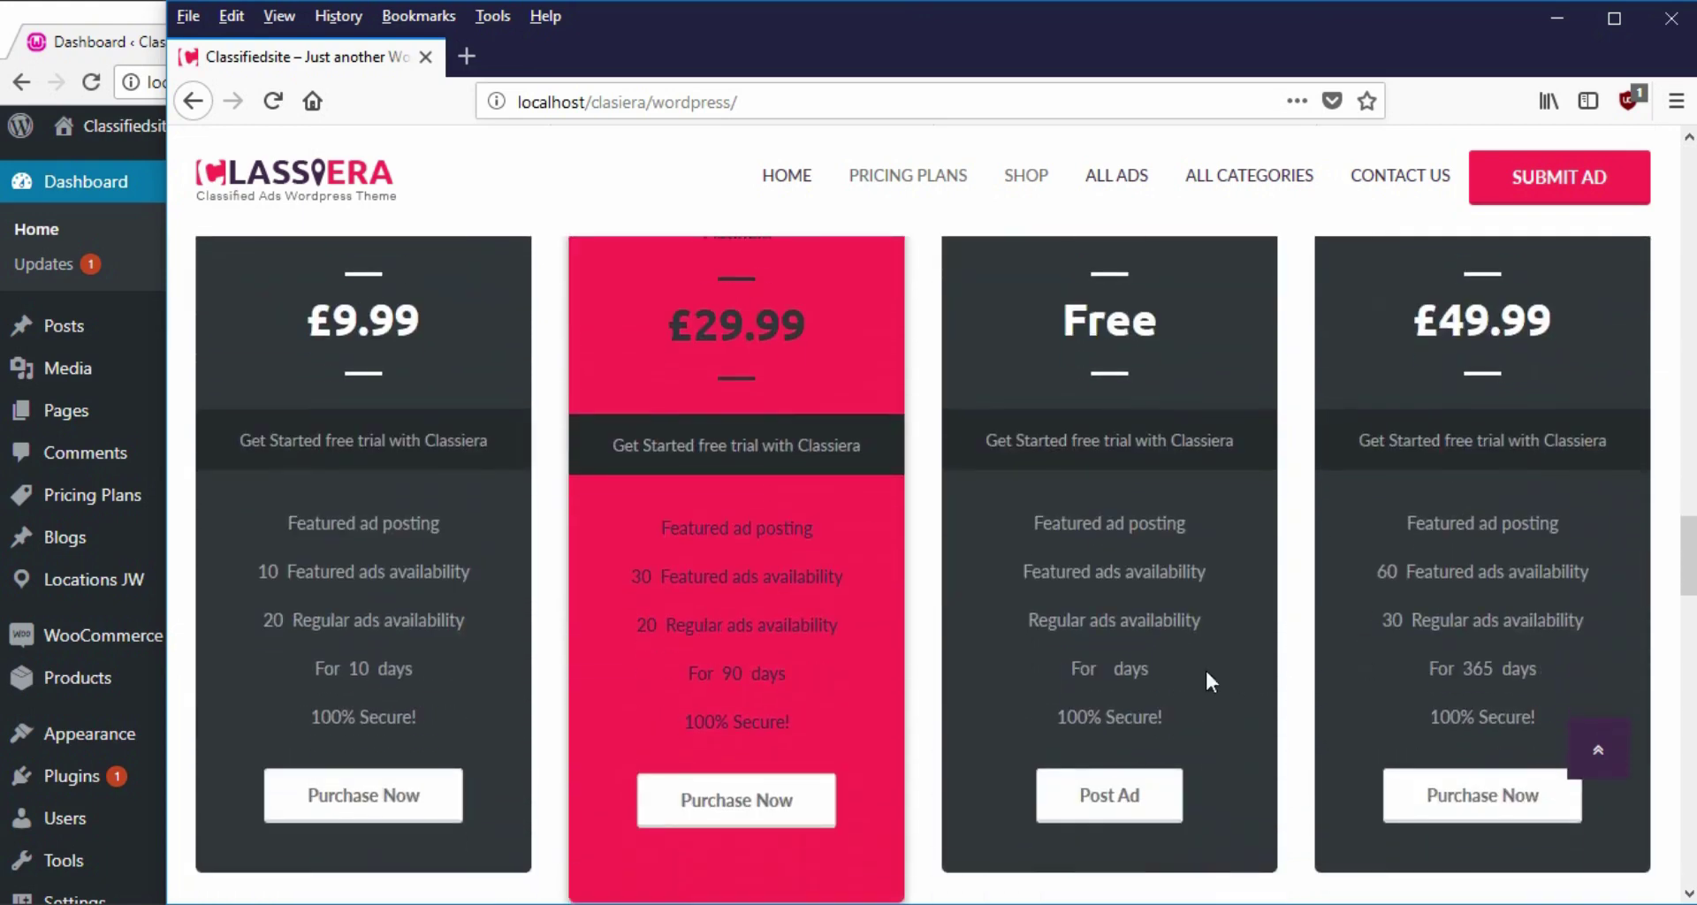
scroll(1204, 682, down, 3)
scroll(1163, 675, up, 13)
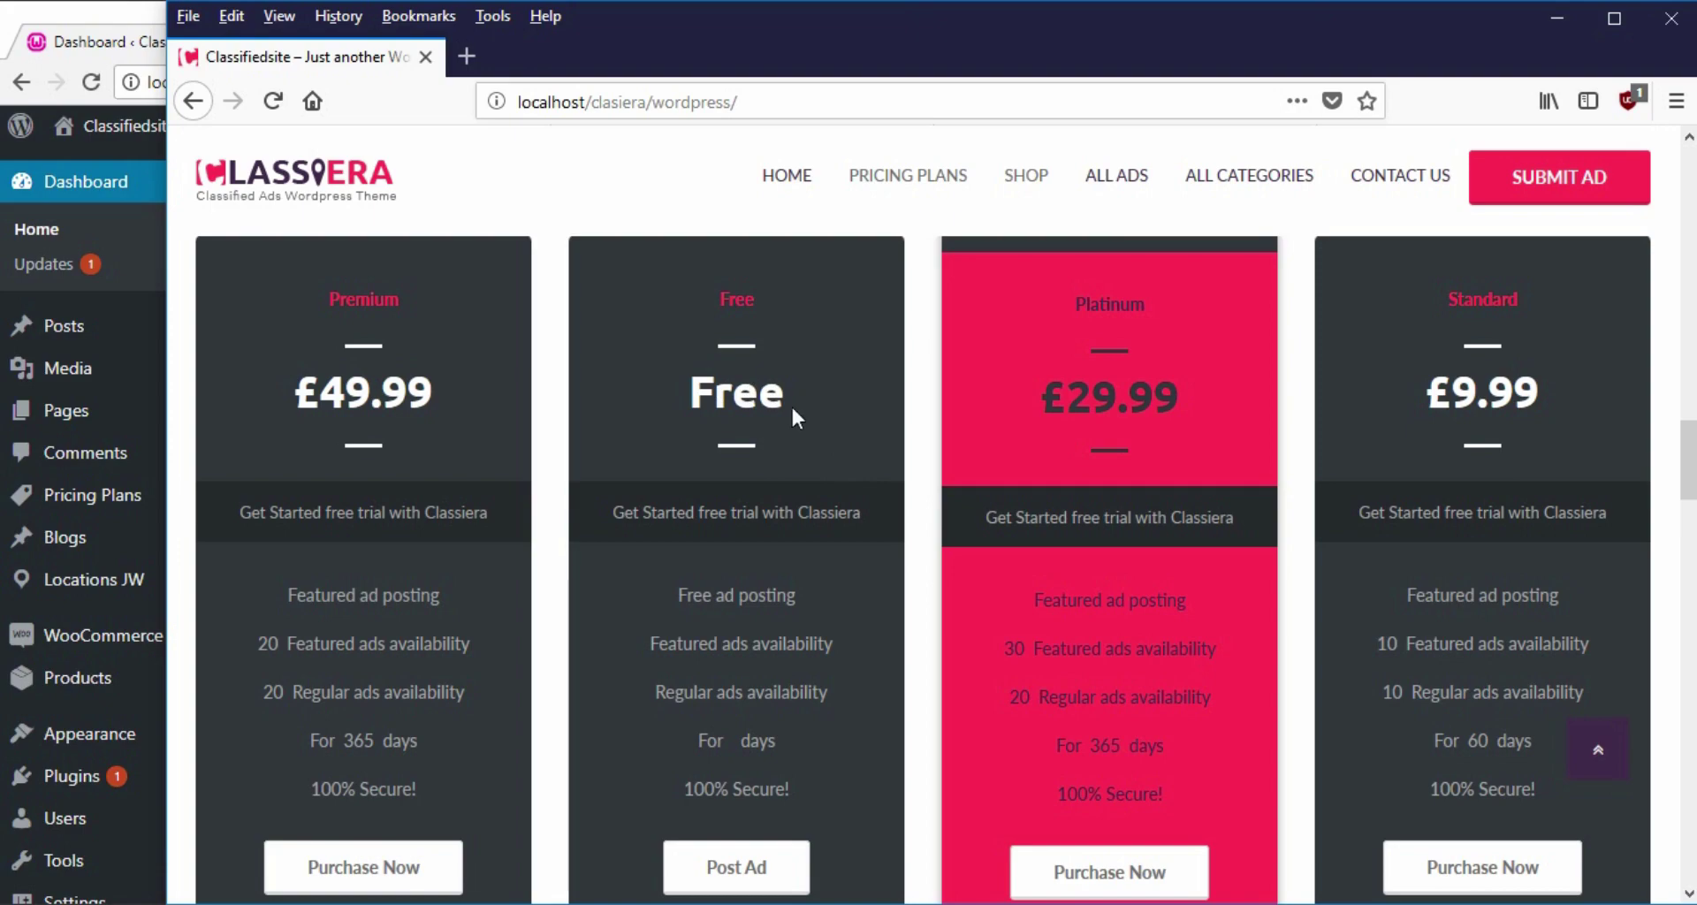
scroll(796, 424, up, 3)
scroll(1148, 596, down, 6)
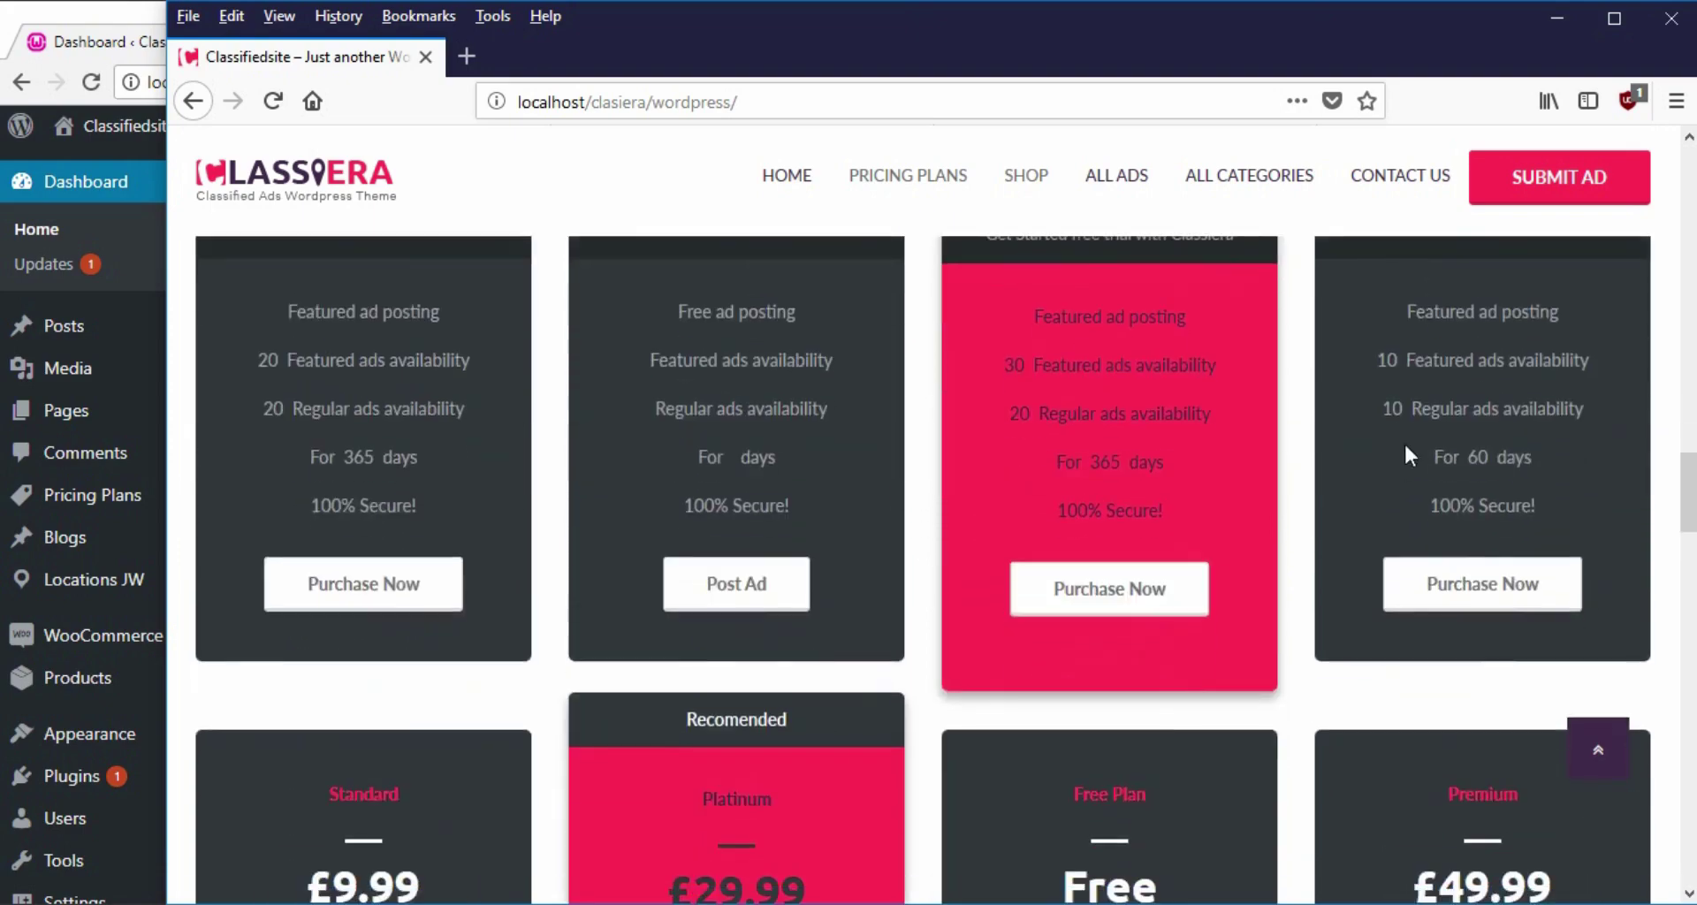
scroll(1432, 429, up, 5)
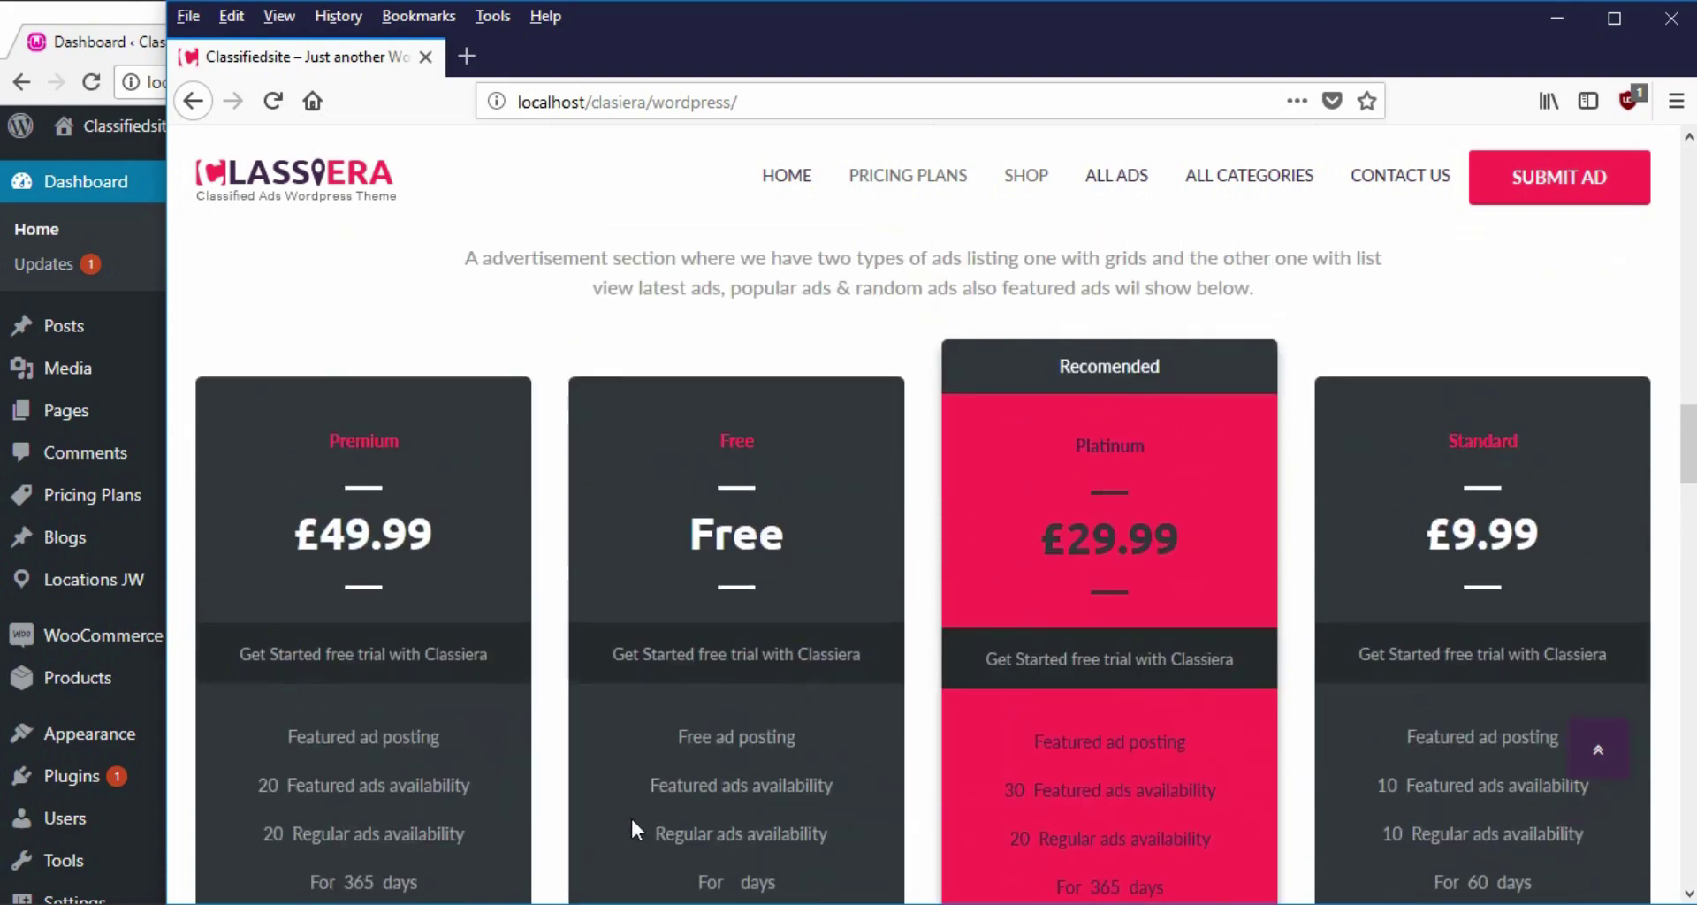
scroll(632, 822, down, 8)
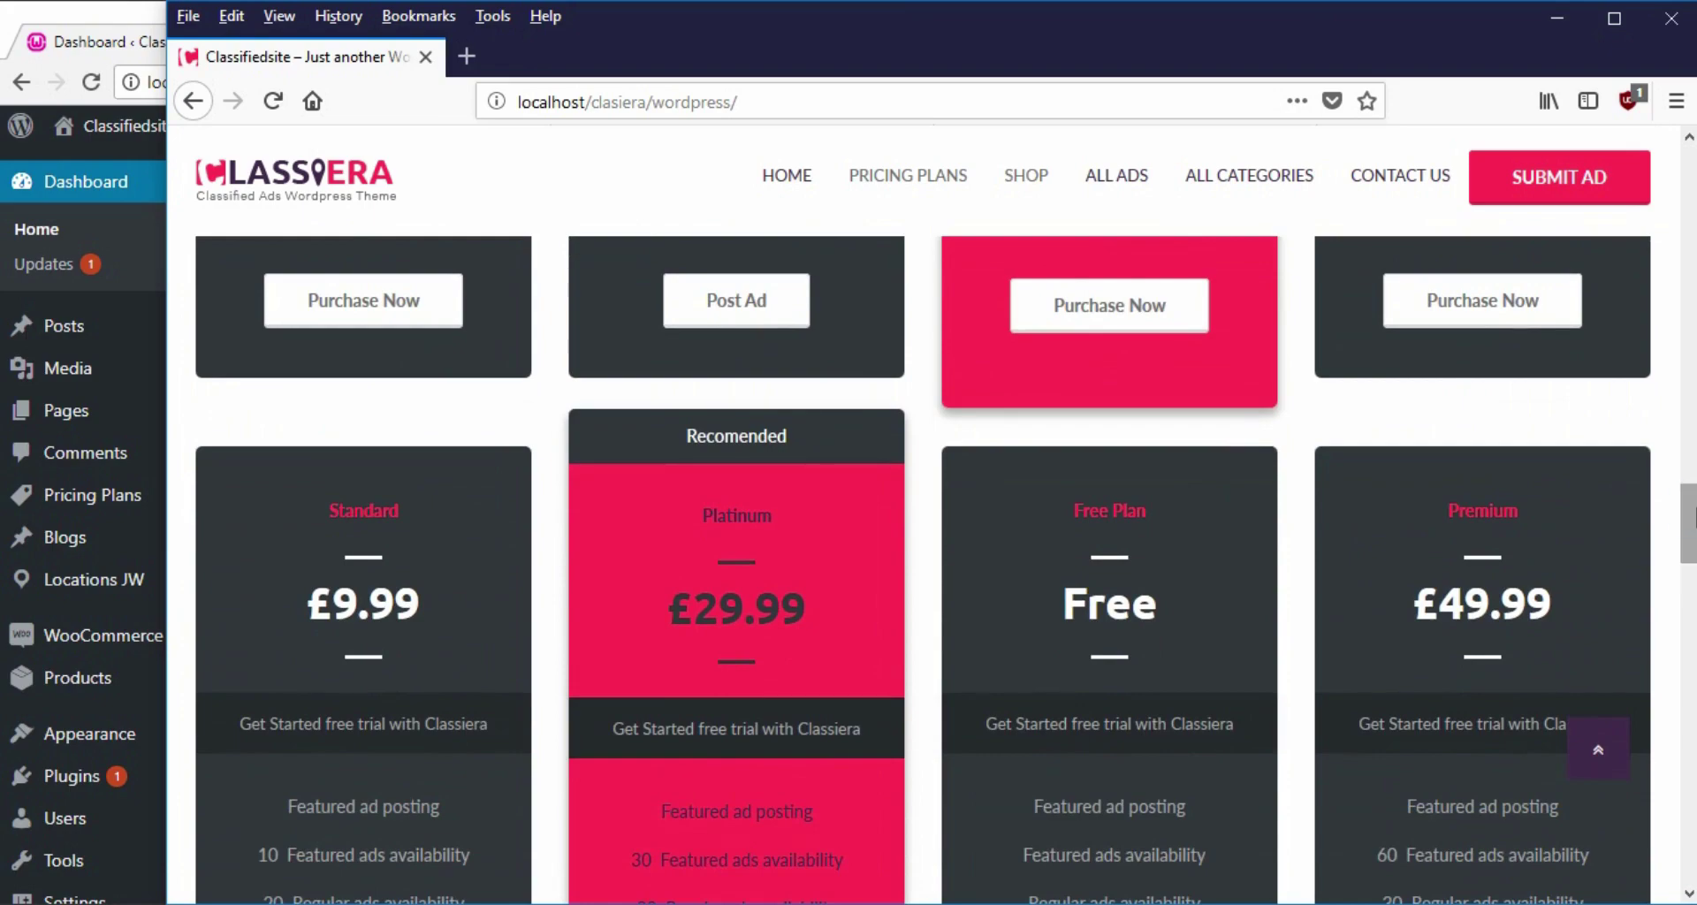
scroll(933, 584, down, 9)
scroll(933, 584, up, 6)
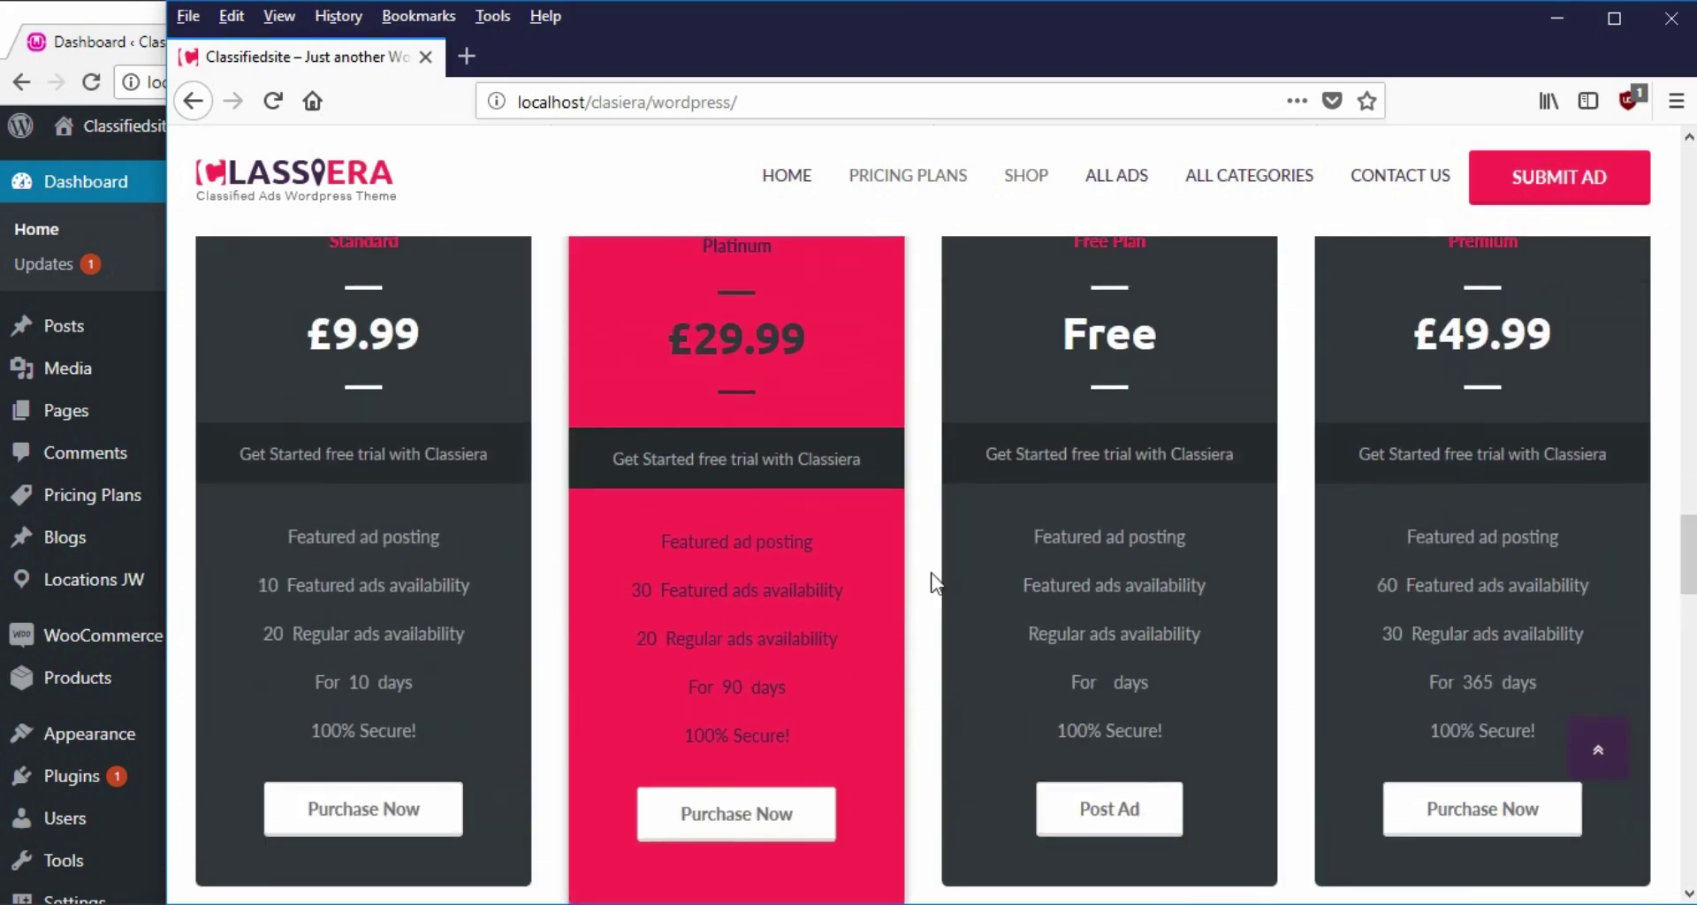
scroll(909, 513, up, 10)
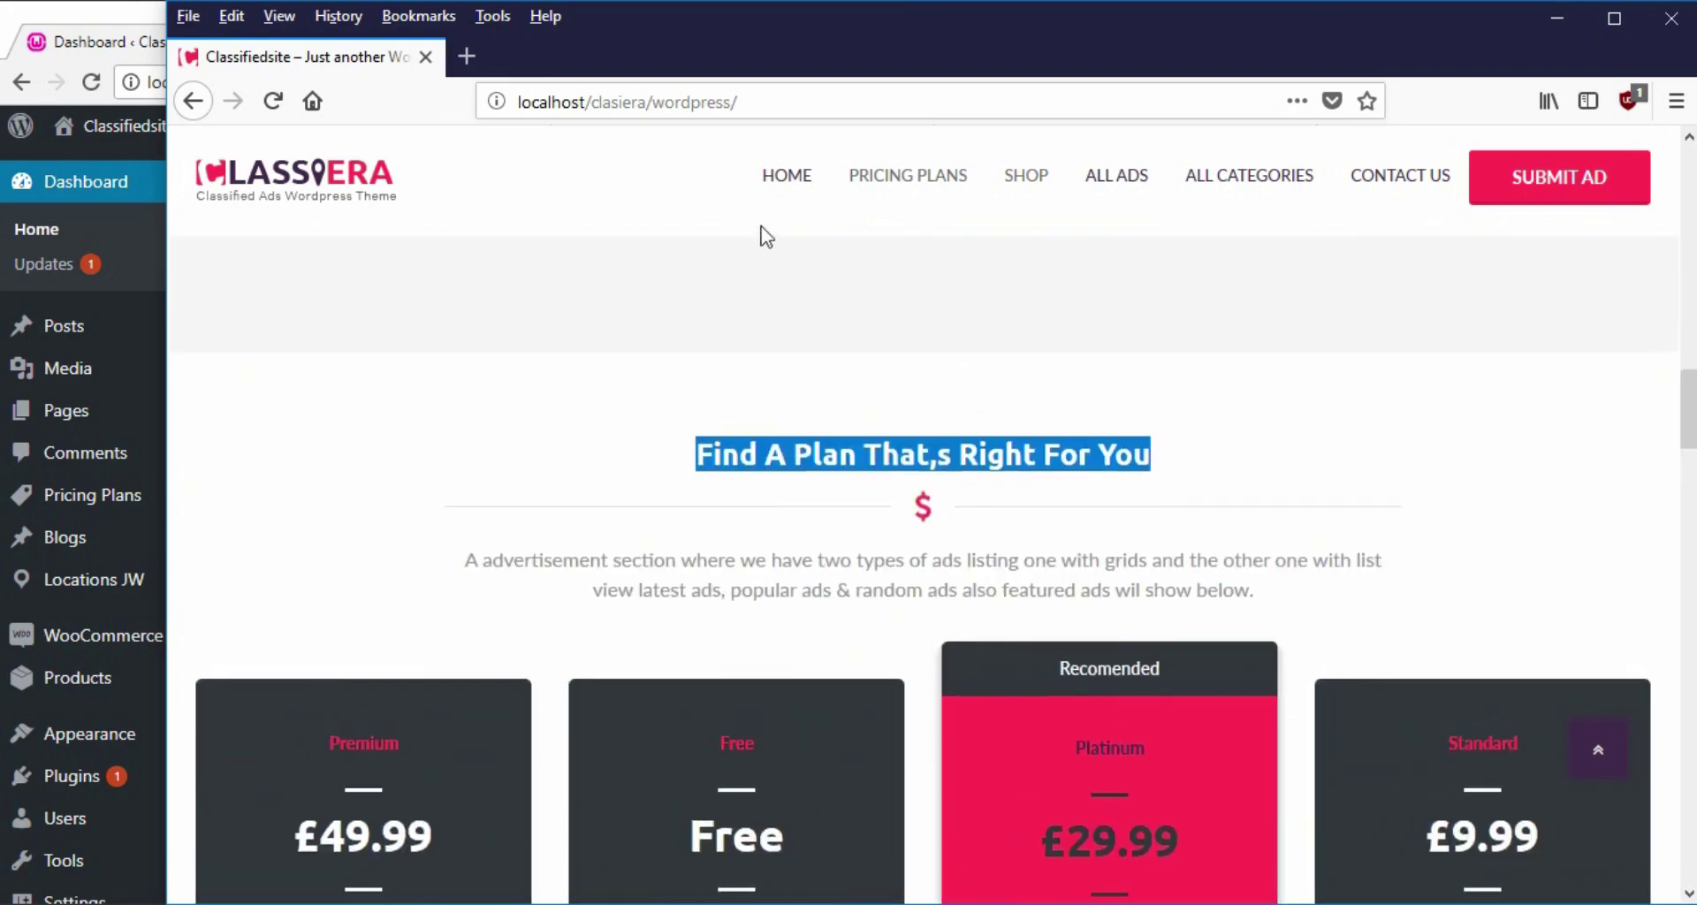
scroll(766, 237, up, 7)
scroll(931, 524, down, 10)
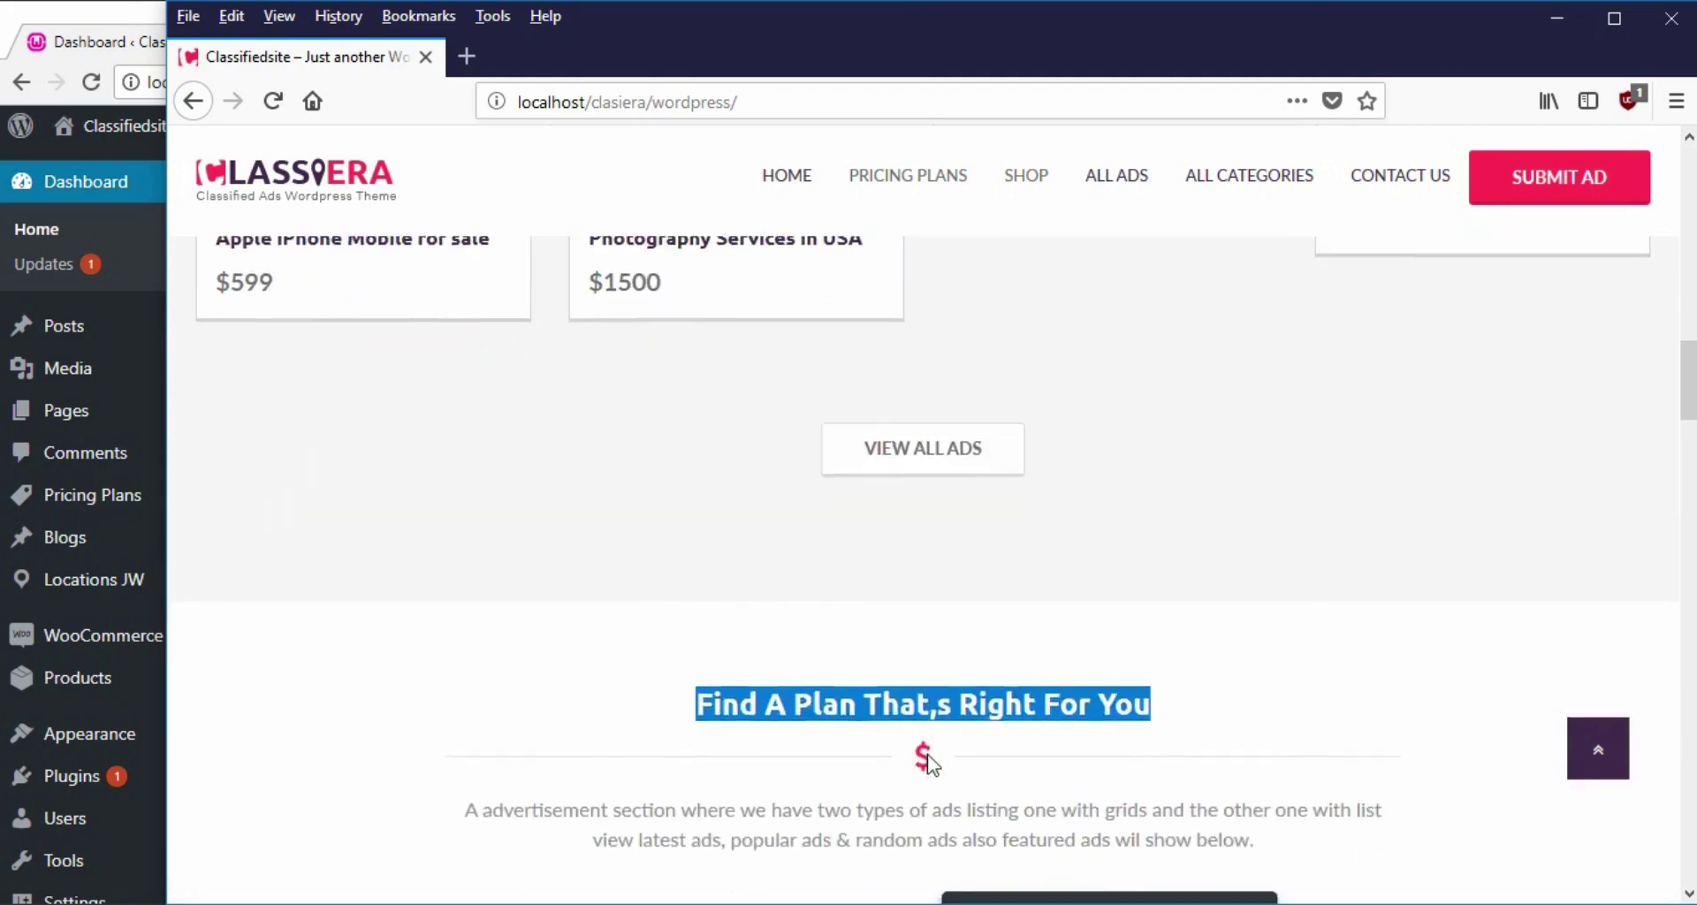
scroll(935, 663, up, 3)
scroll(935, 663, up, 12)
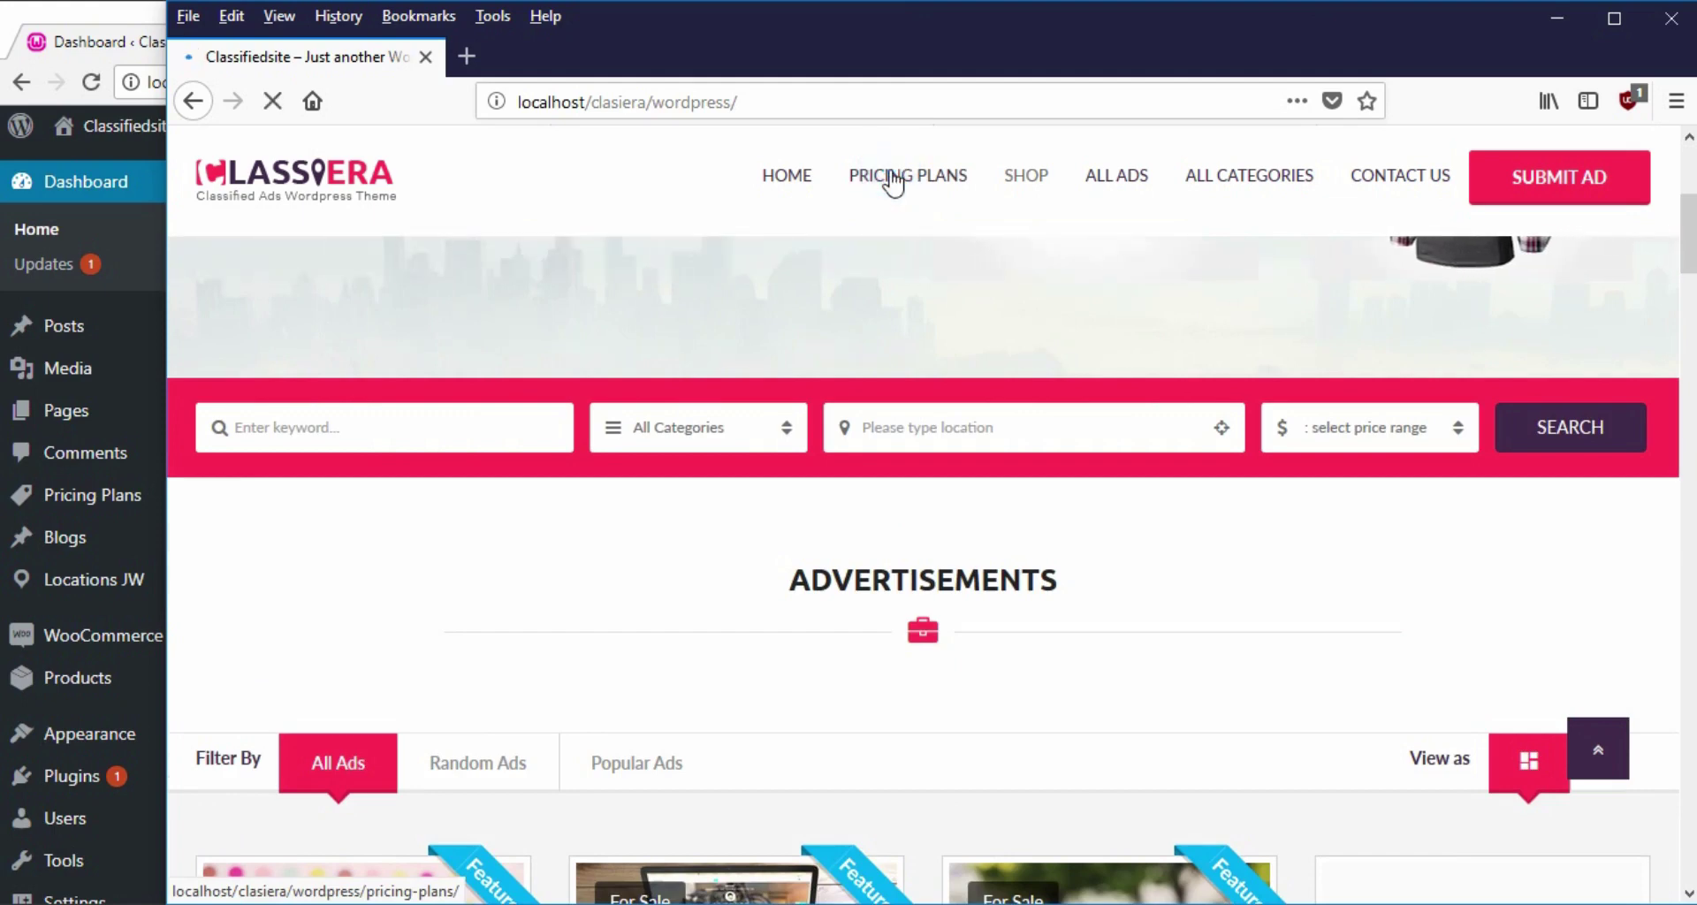
click(895, 181)
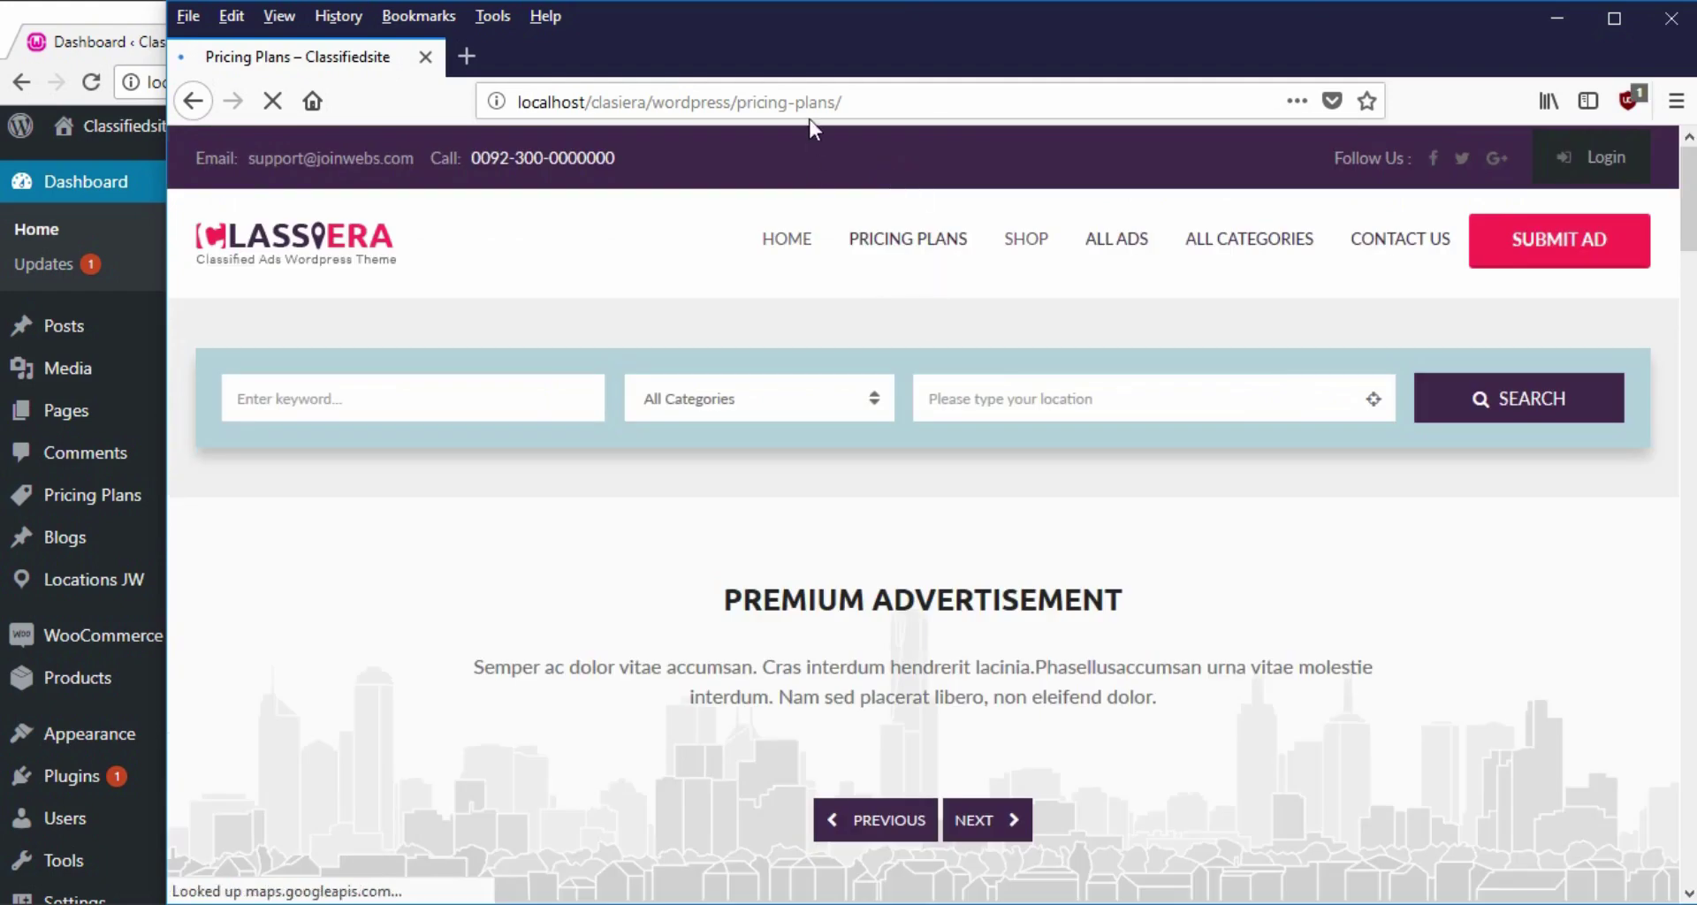
Review the Pricing Plans page, go back to the homepage, and bring up the admin Dashboard
drag(737, 102, 946, 108)
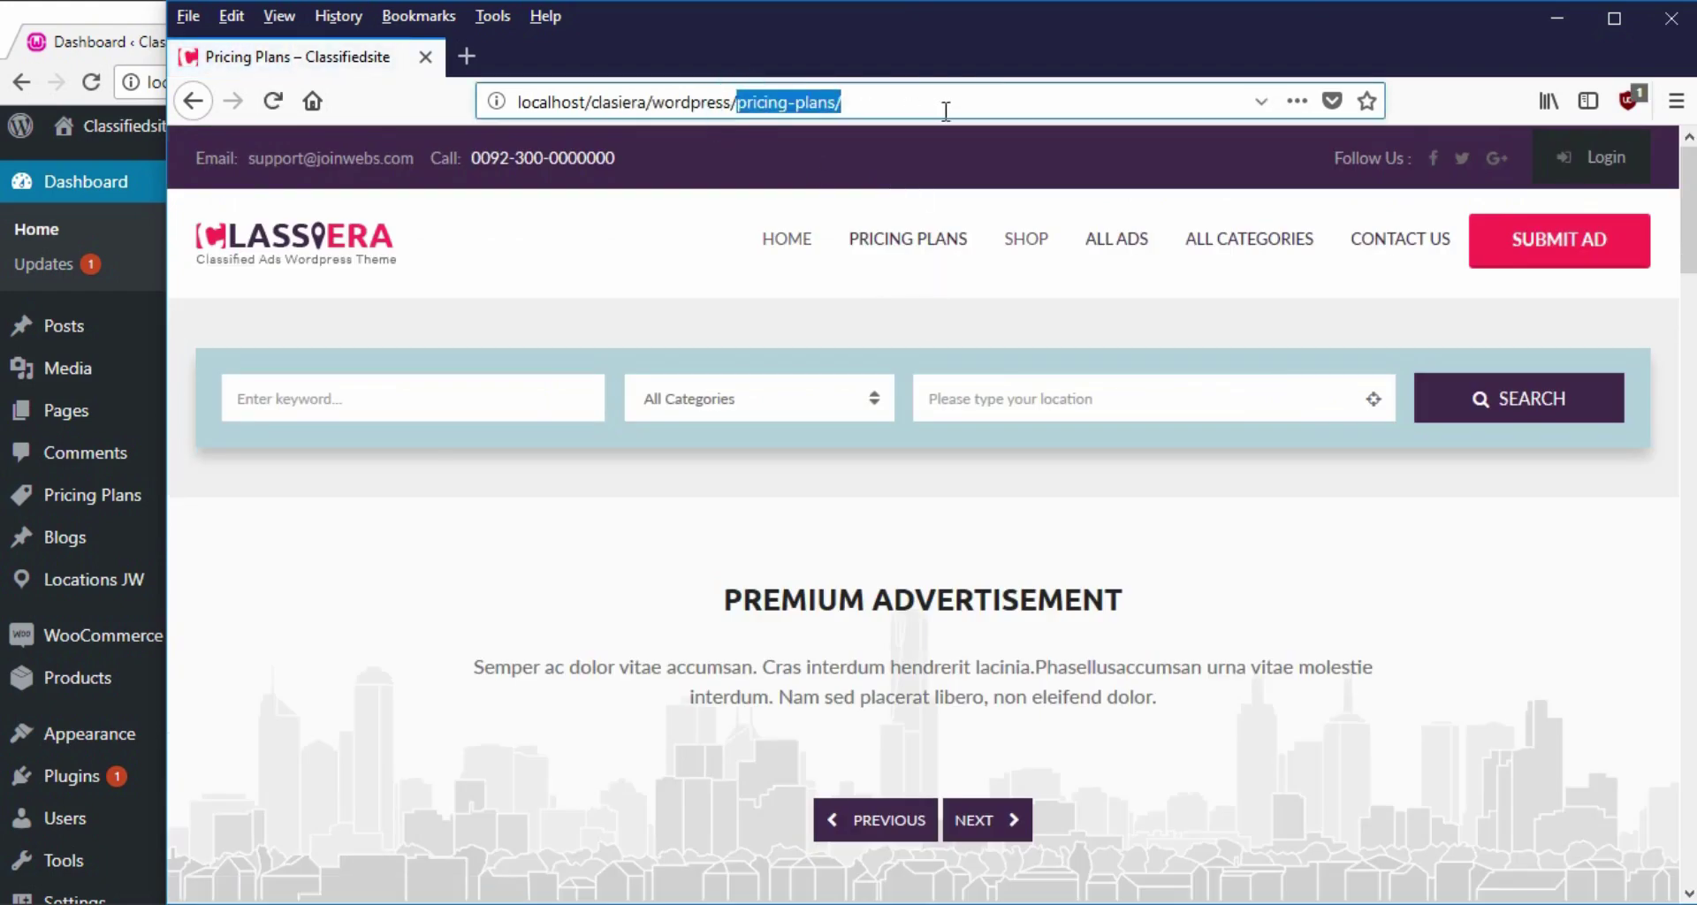
scroll(991, 464, down, 15)
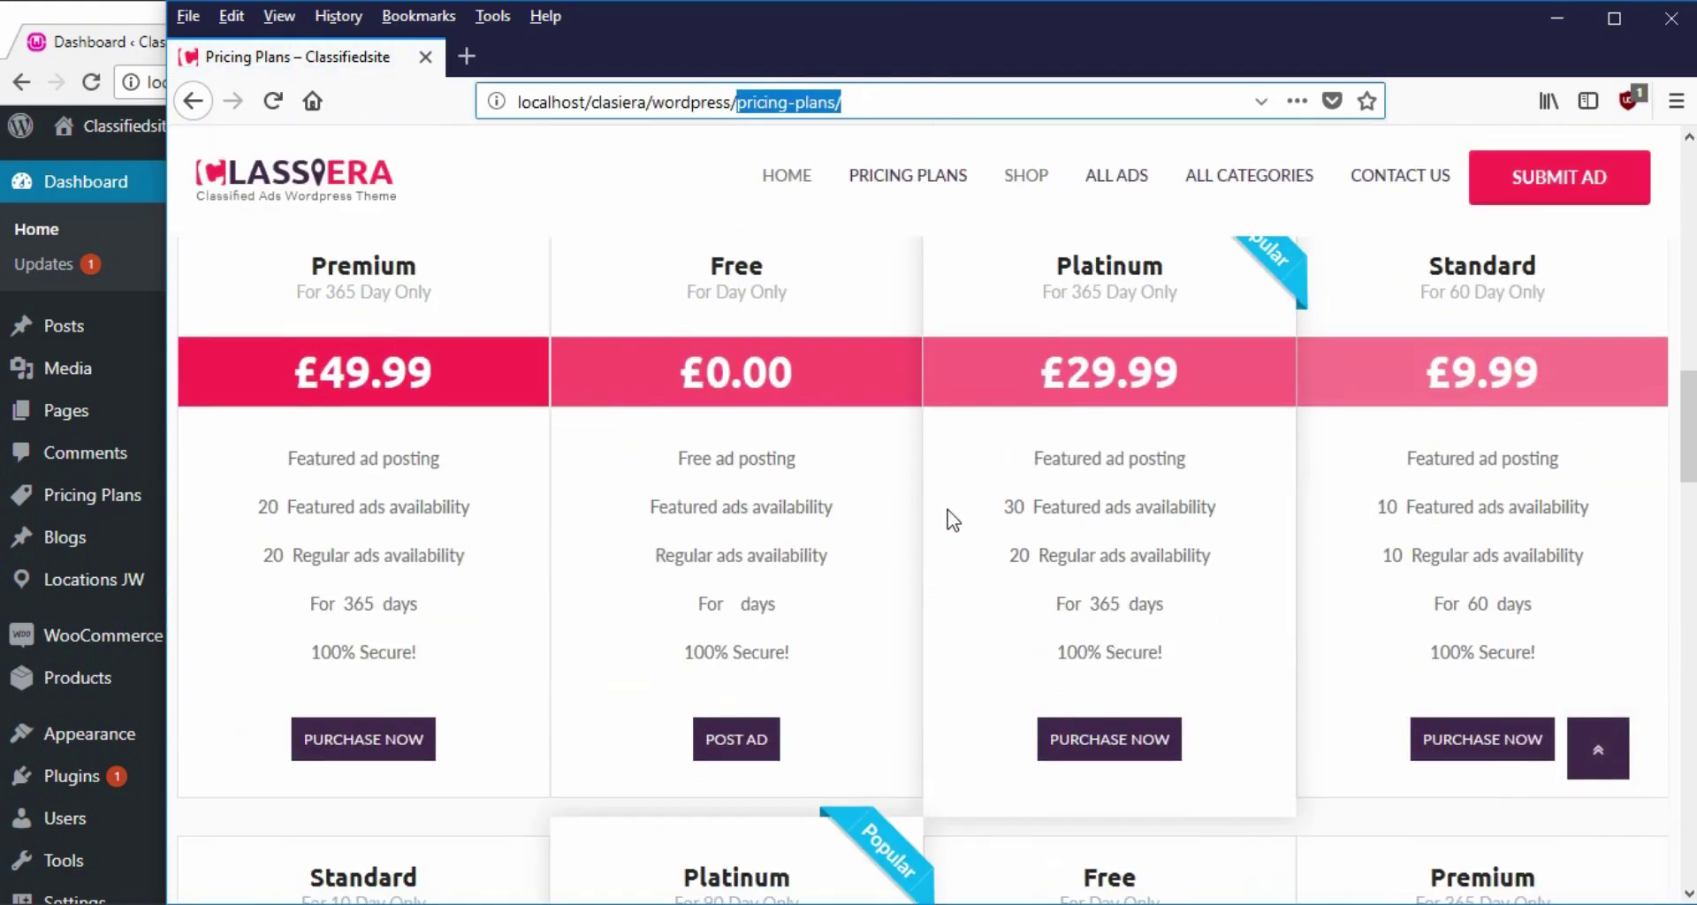
scroll(939, 535, down, 15)
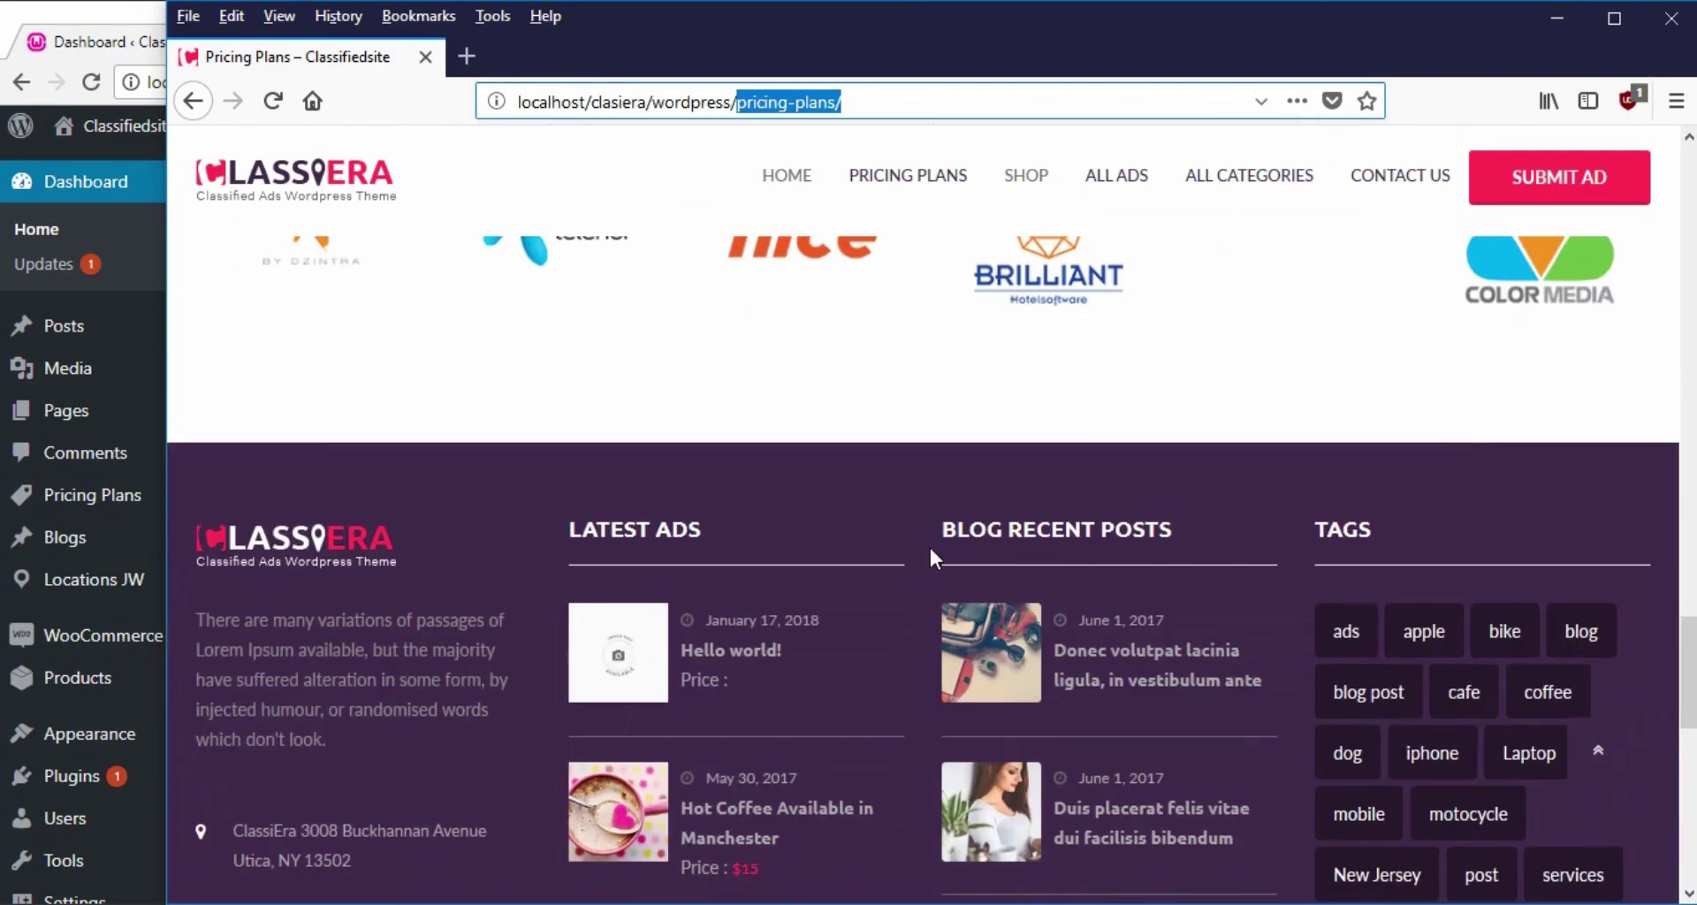
scroll(930, 546, up, 10)
scroll(930, 549, up, 10)
click(193, 99)
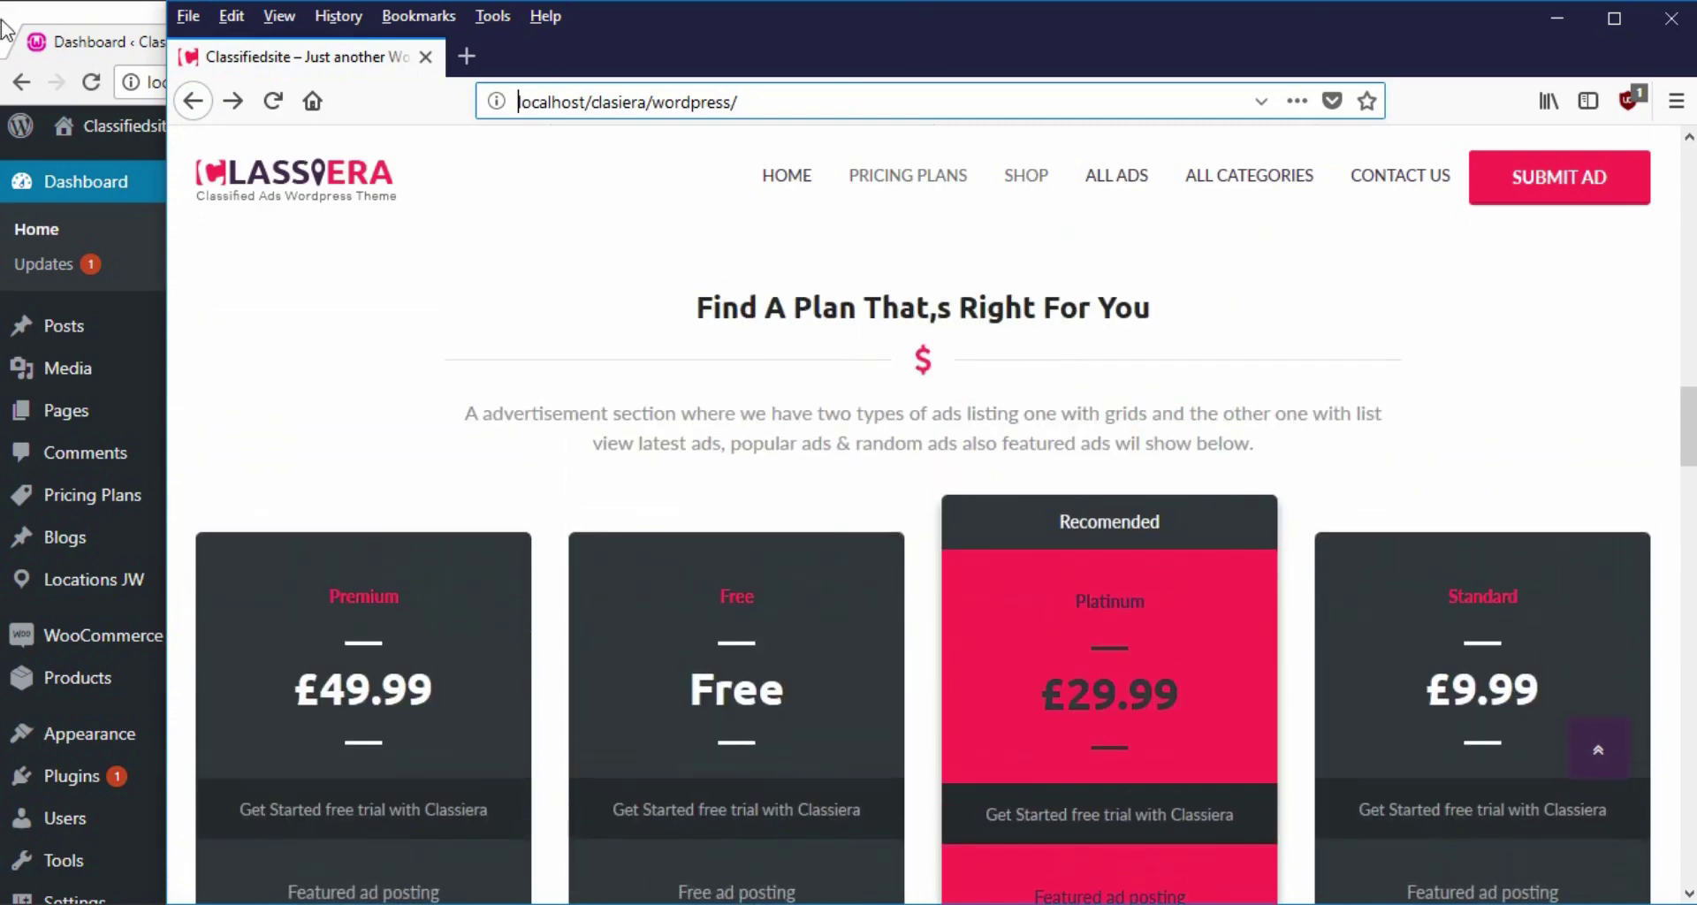
click(70, 13)
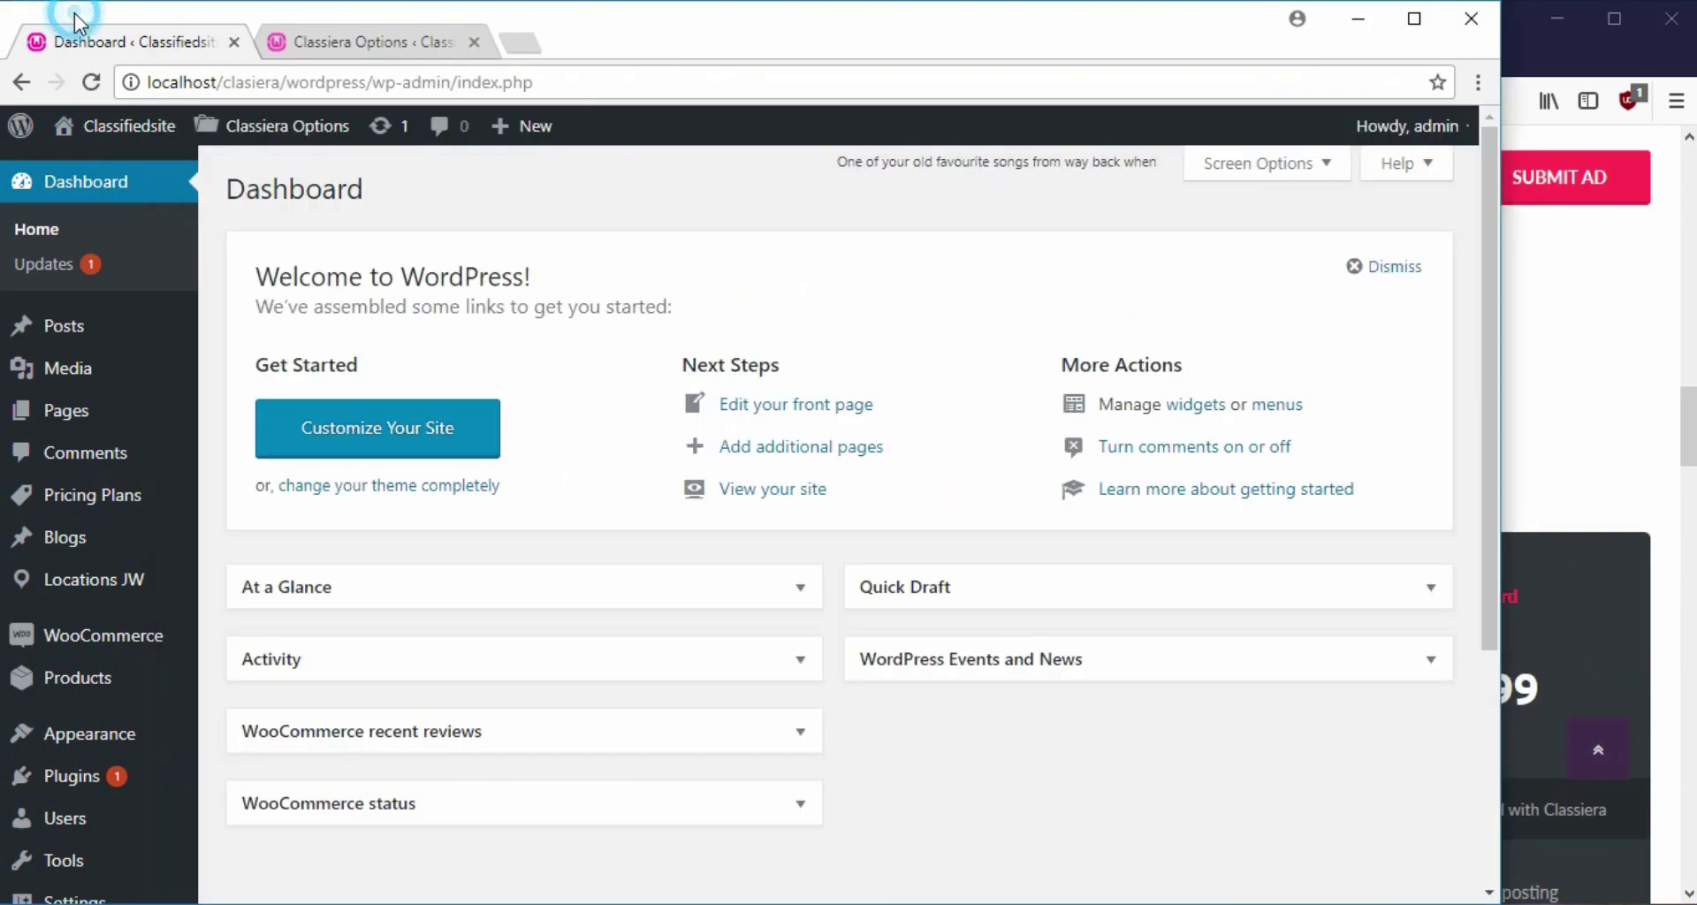
In Classiera Options, scroll the Home Layout Manager past Lime and V2 to the V3 (Coral) section
click(339, 58)
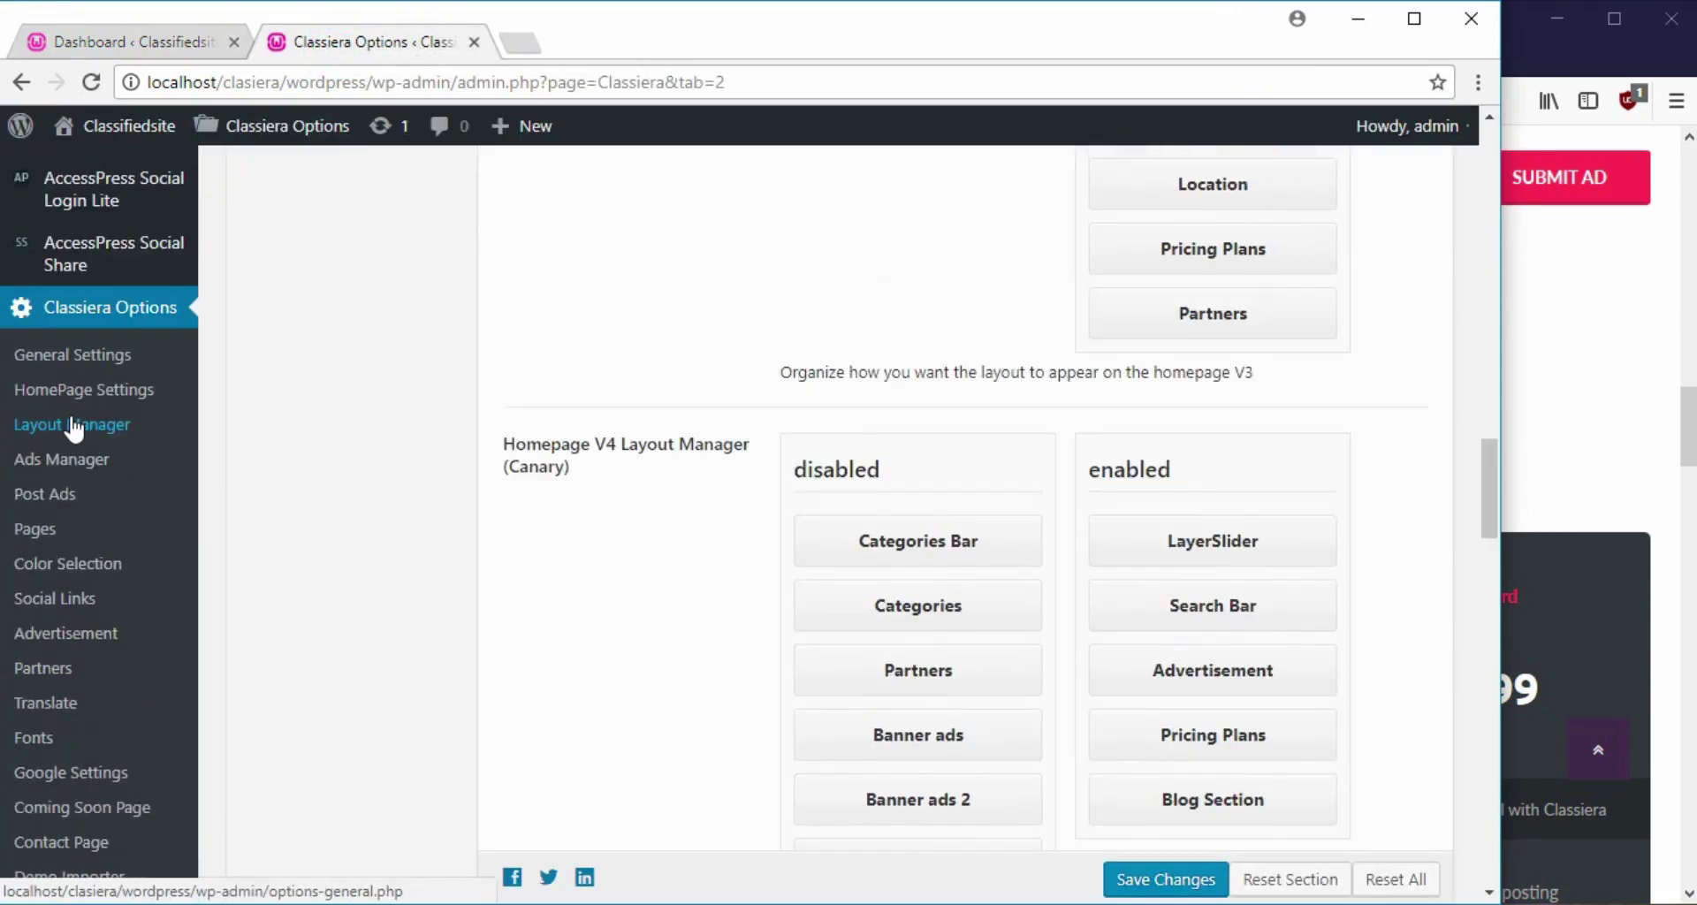
scroll(75, 428, up, 5)
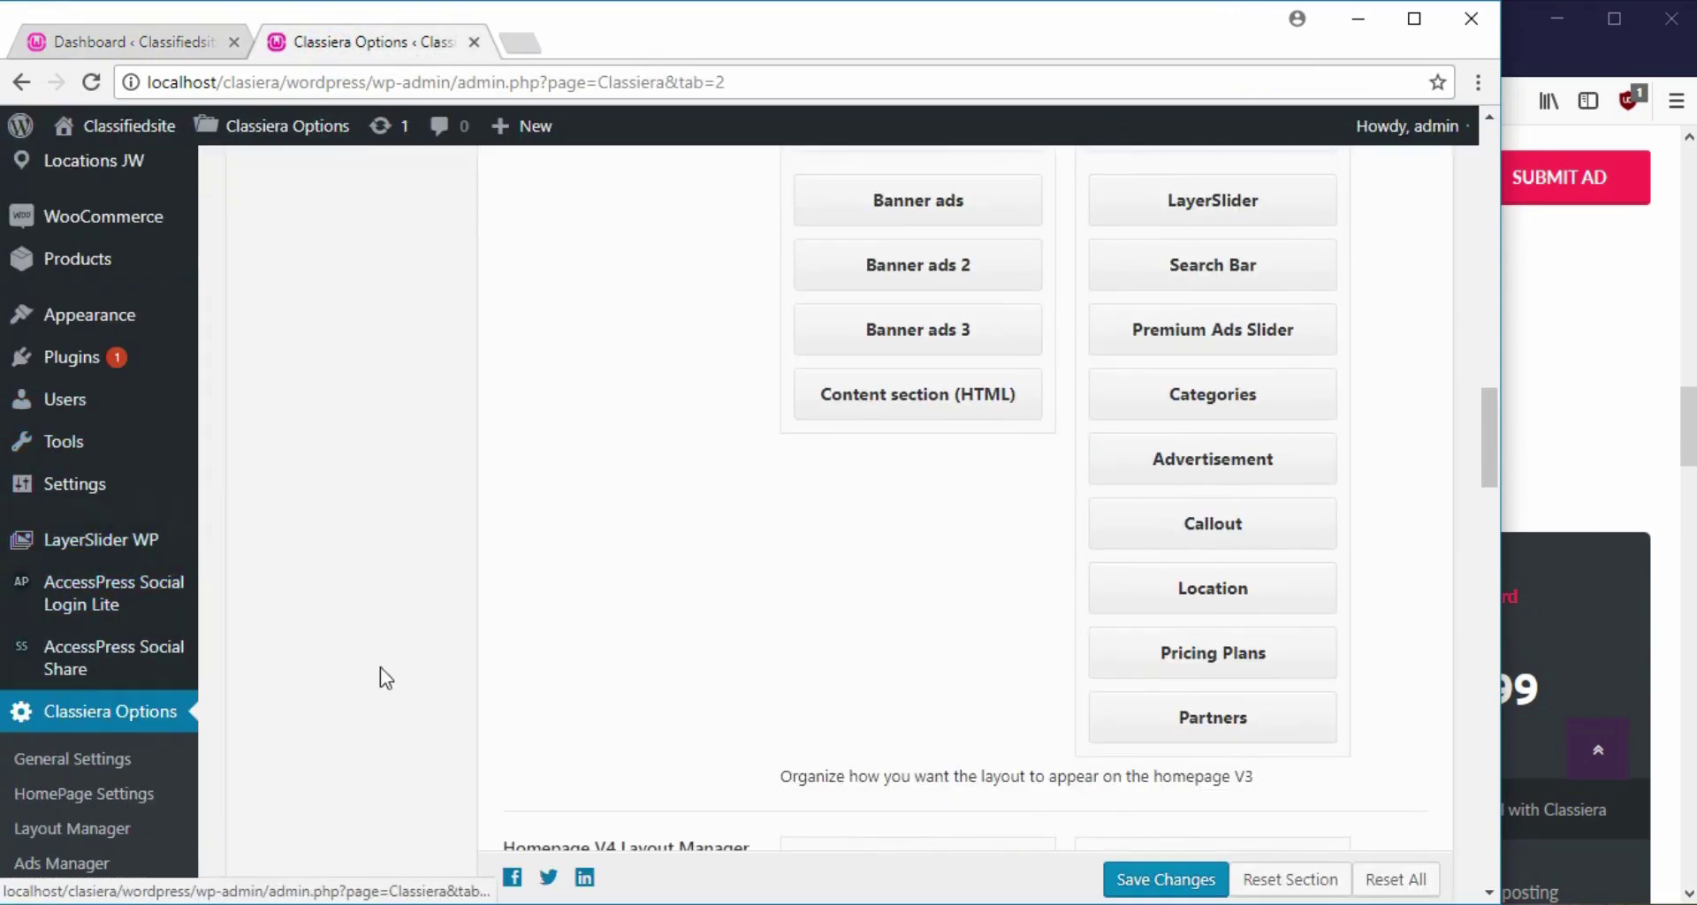
scroll(416, 552, up, 10)
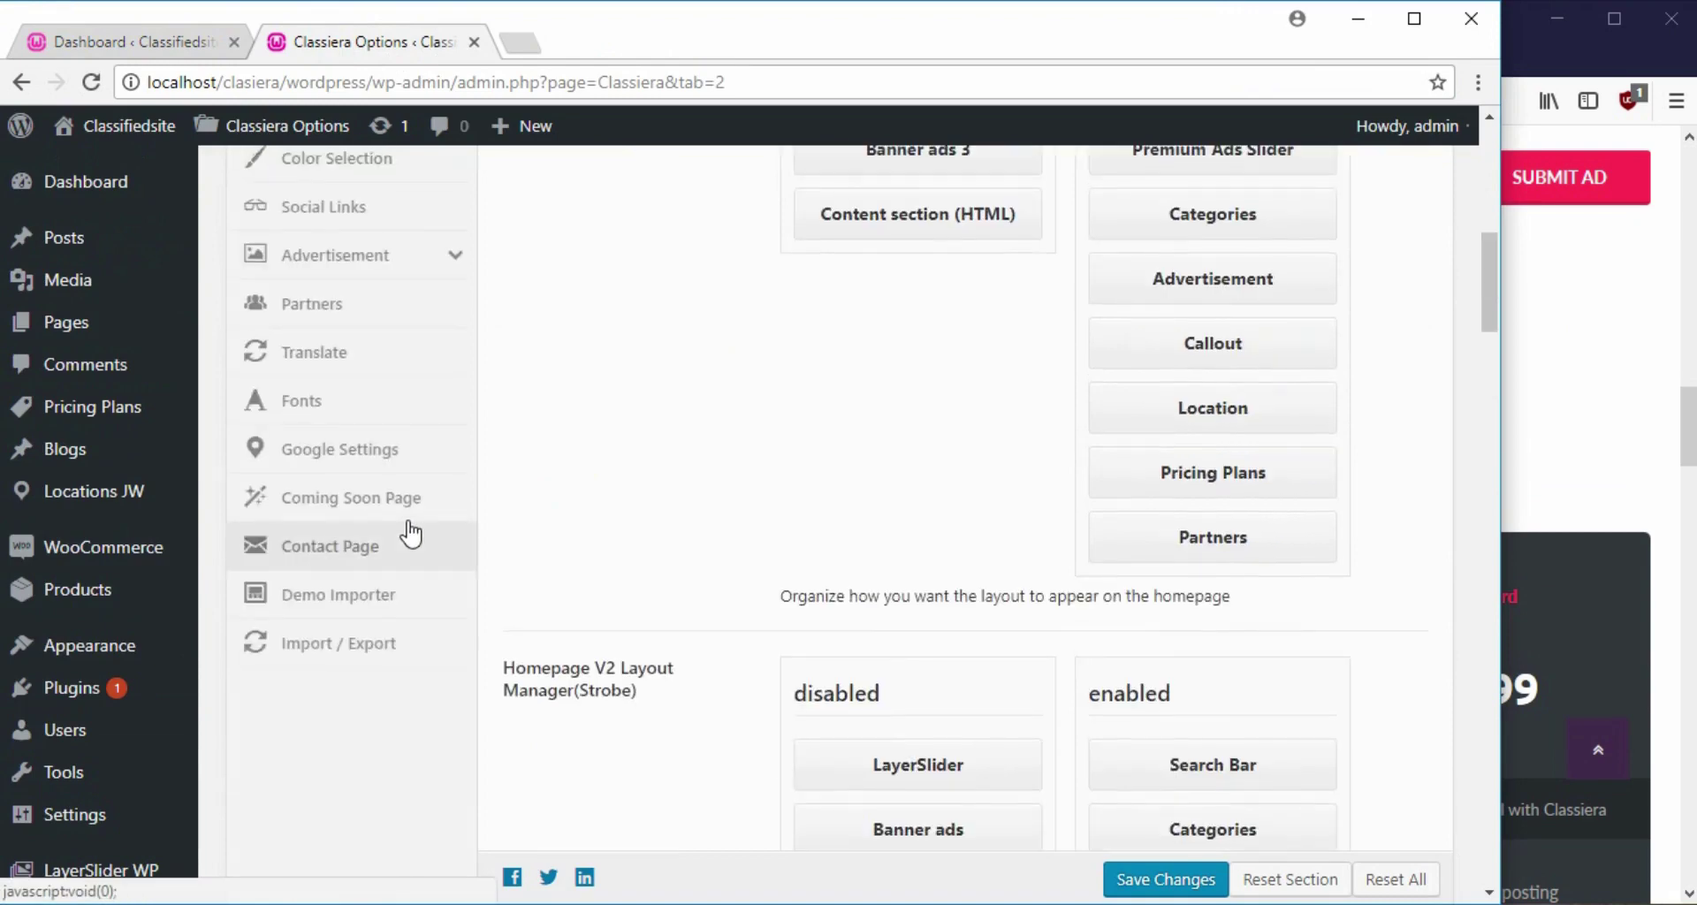
scroll(409, 530, up, 8)
scroll(409, 656, down, 3)
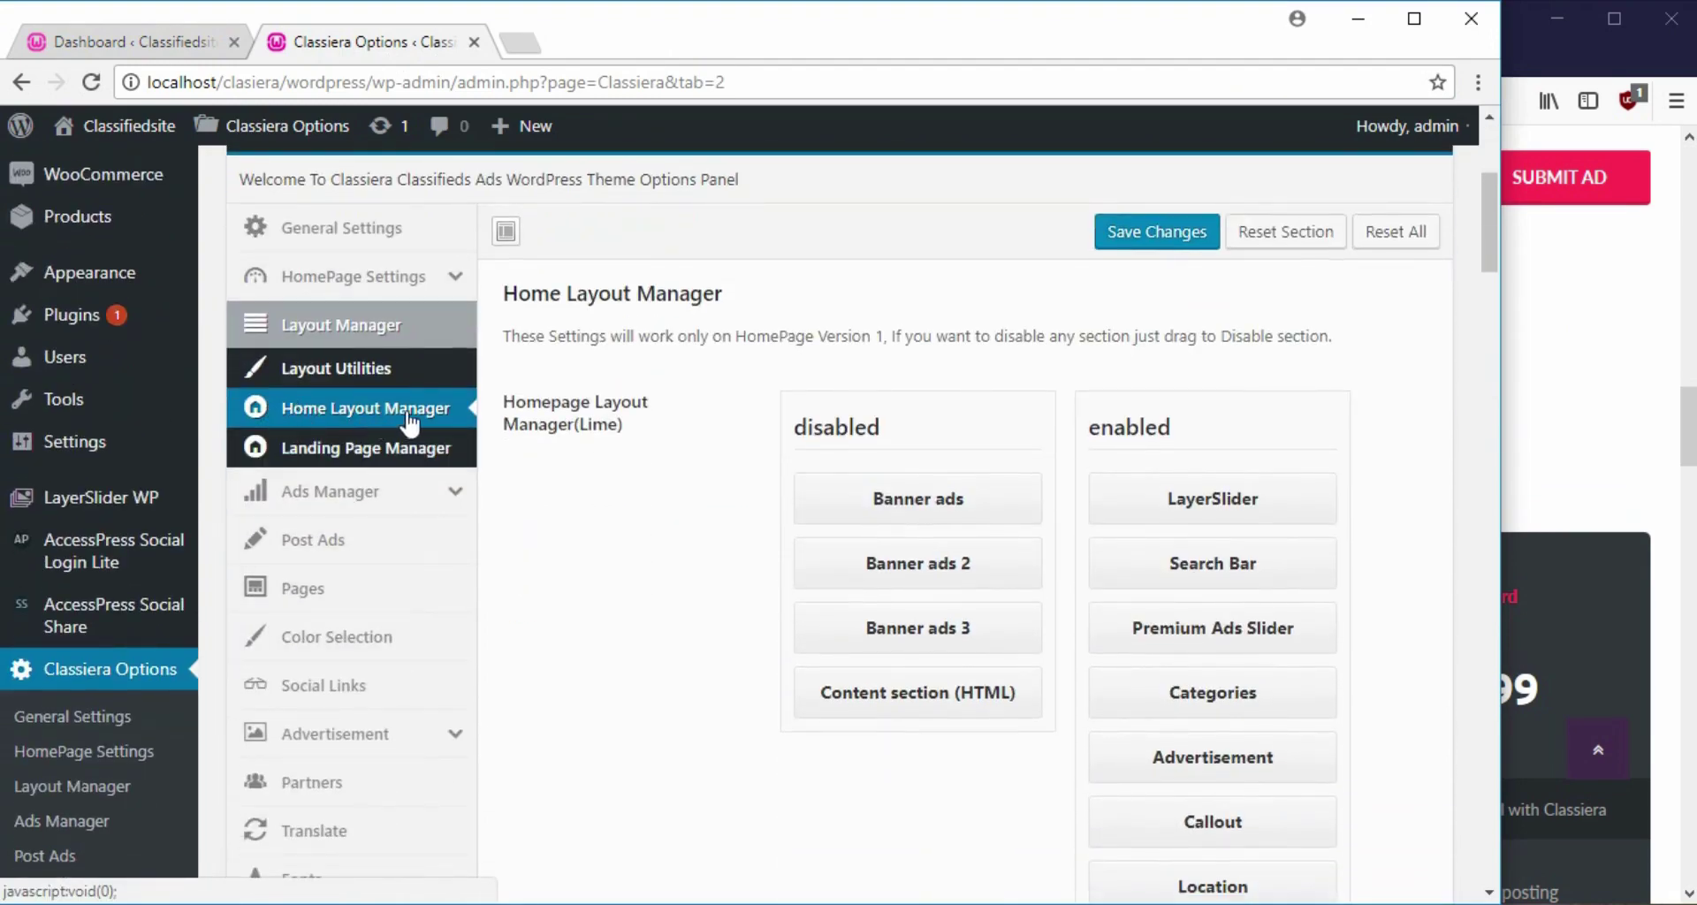
scroll(784, 527, down, 8)
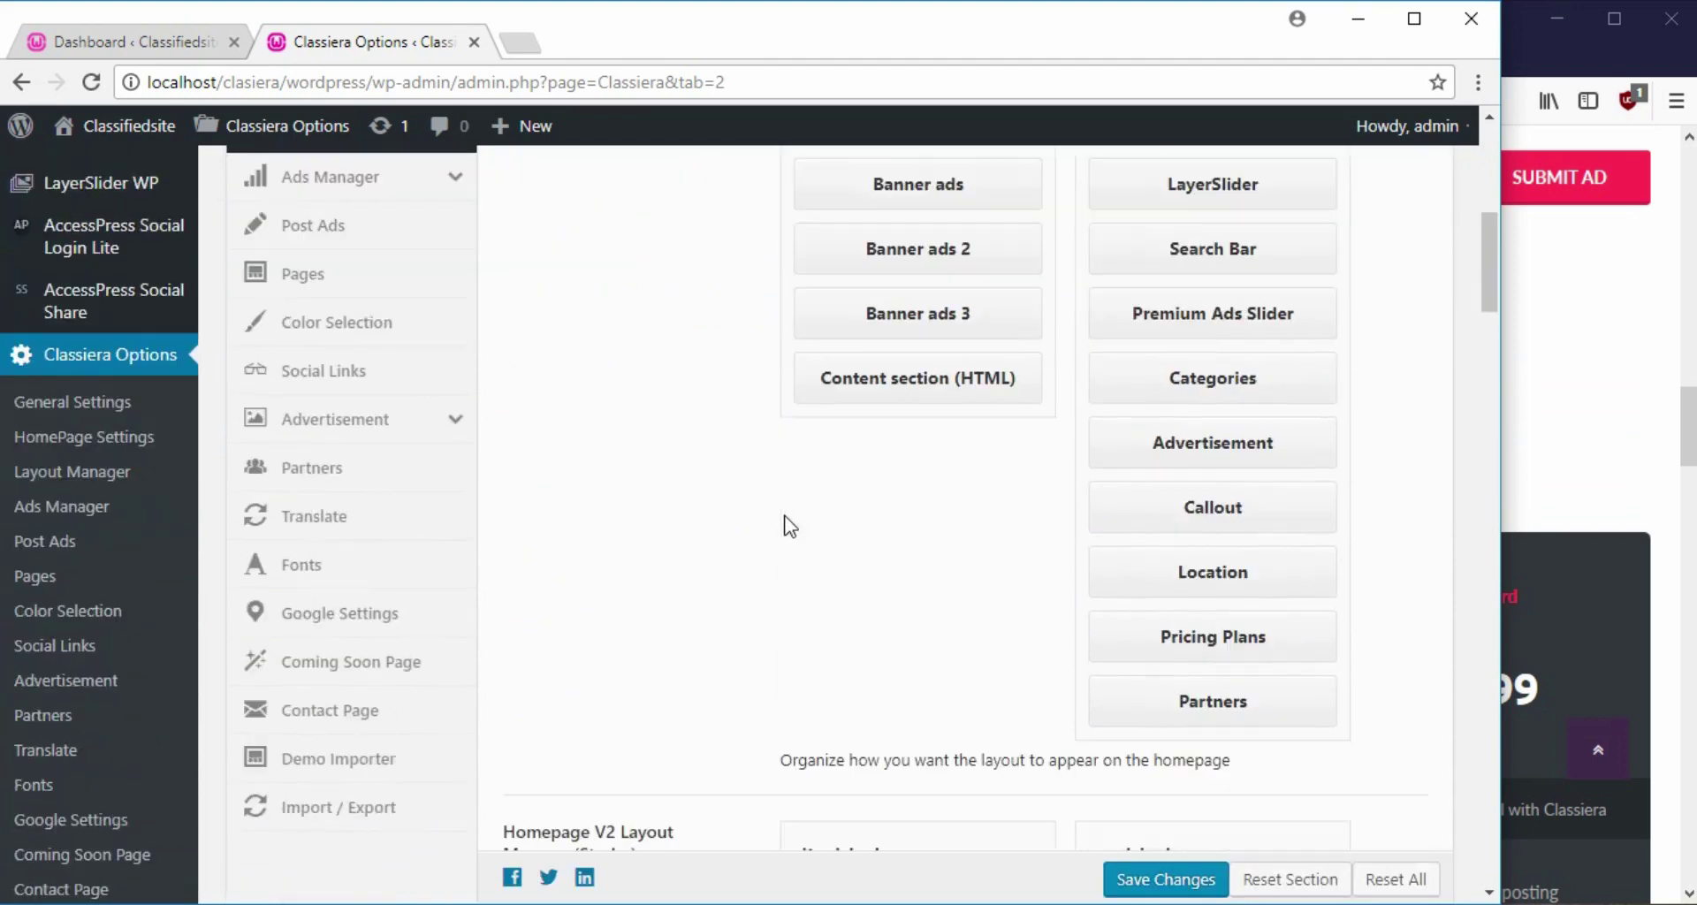
scroll(784, 527, down, 8)
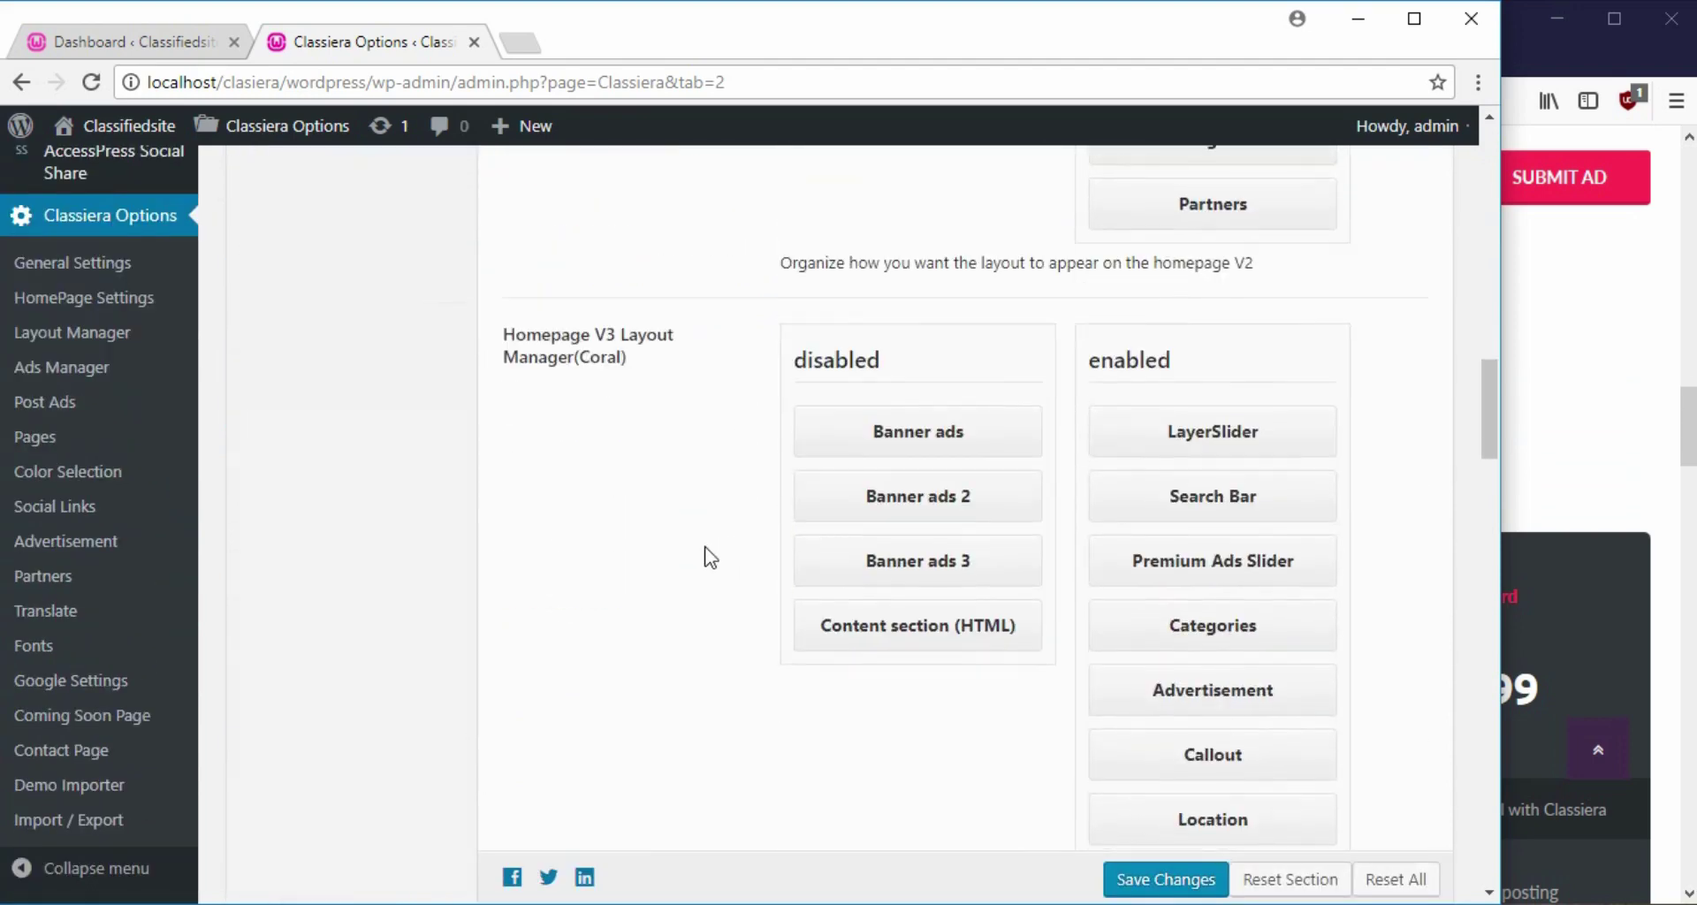
Scroll to the Homepage V4 Layout Manager (Canary) and select its title
scroll(705, 559, down, 9)
double_click(513, 228)
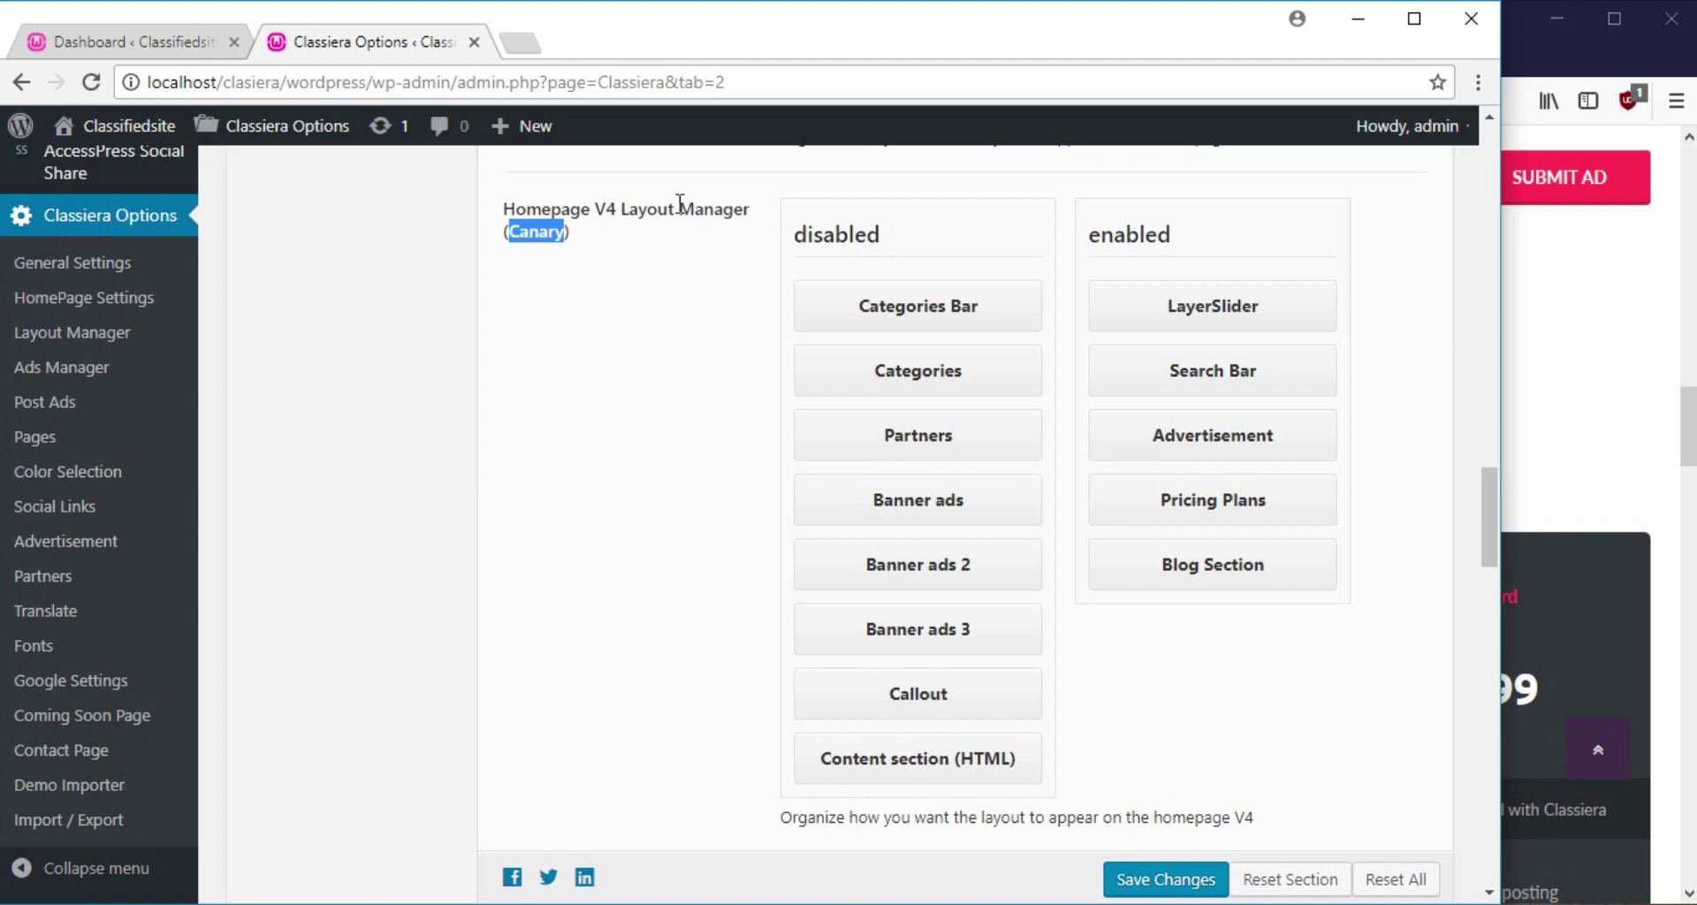
triple_click(612, 233)
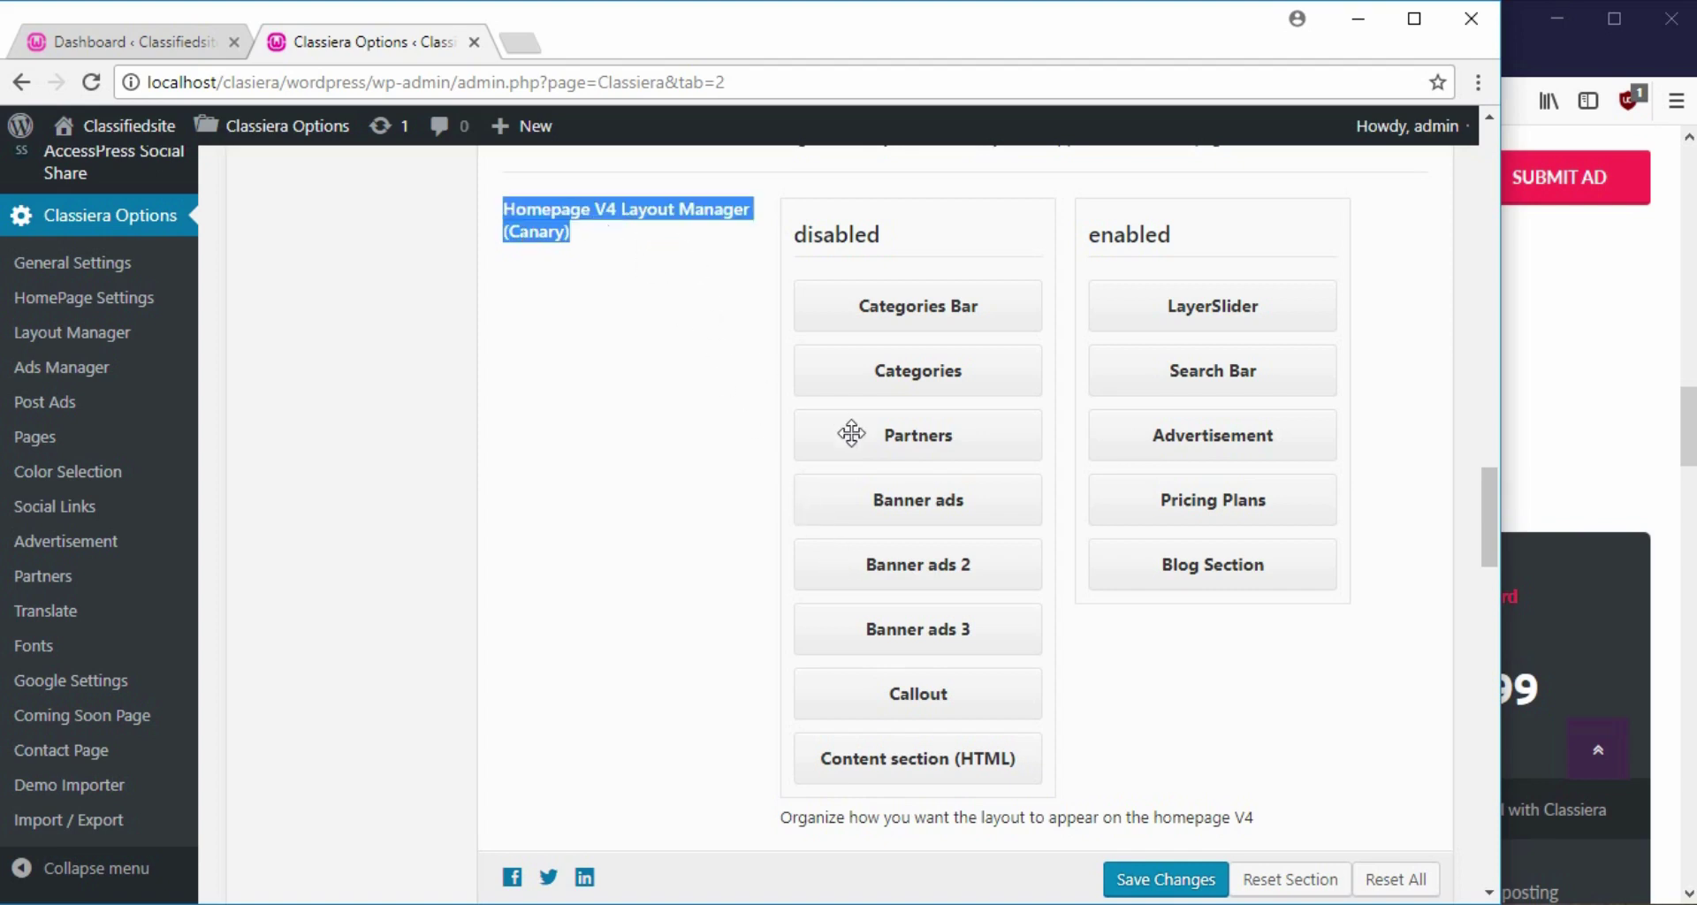
Move Pricing Plans into Canary's disabled sections and save the changes
drag(1200, 504, 893, 511)
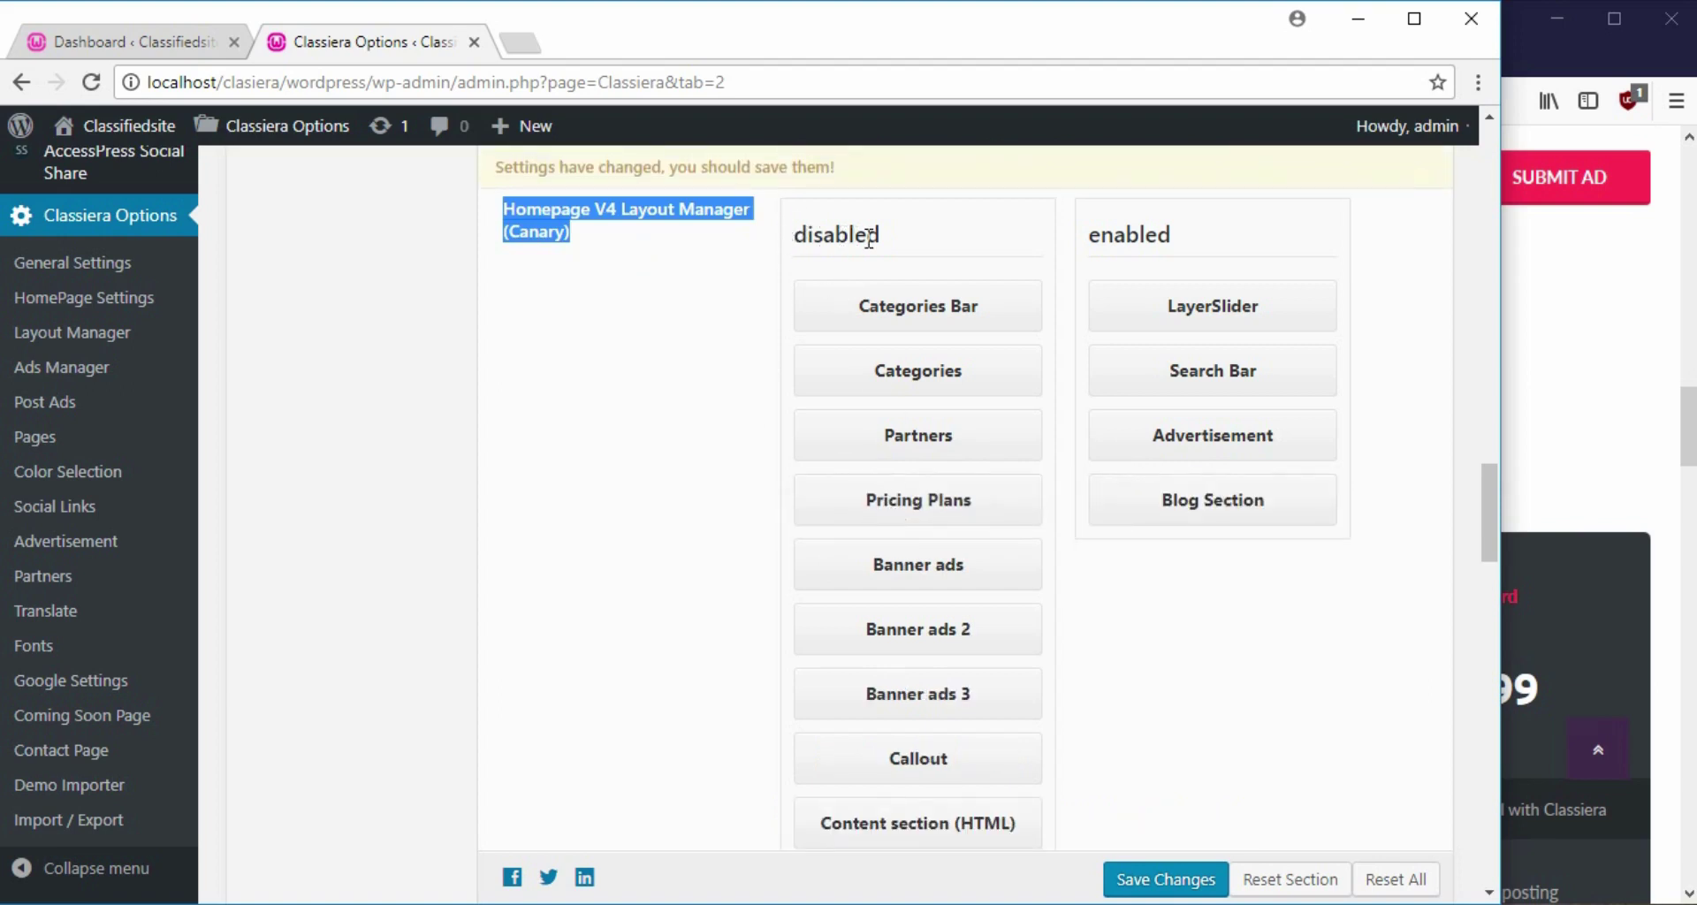
click(1153, 864)
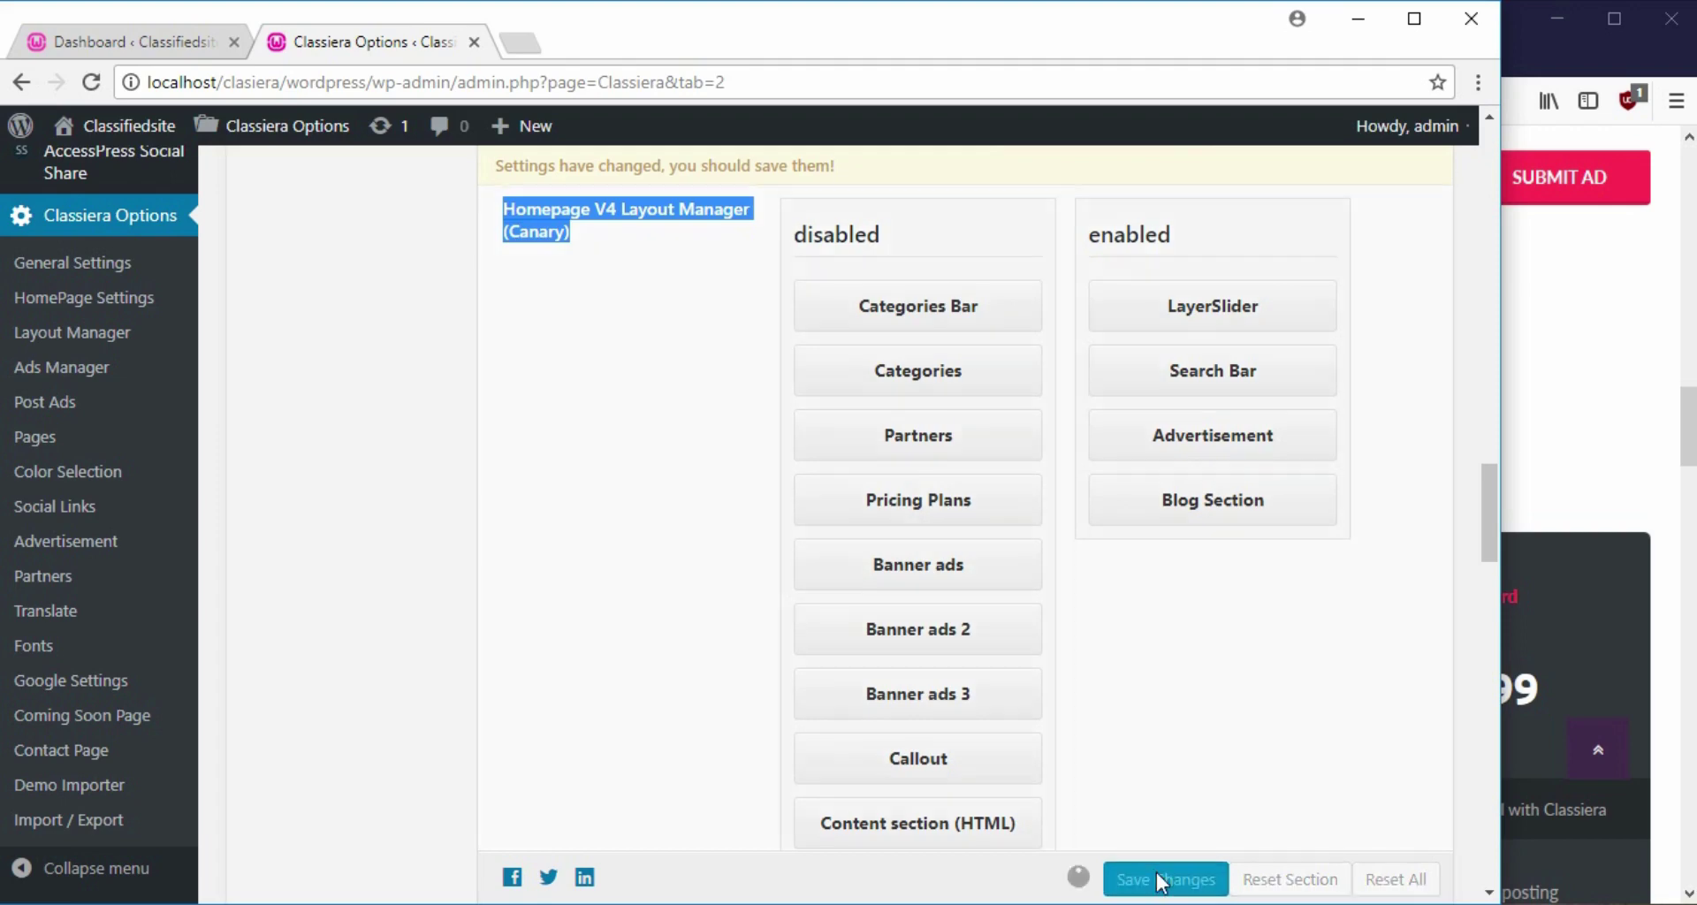
key(alt+Tab)
right_click(600, 314)
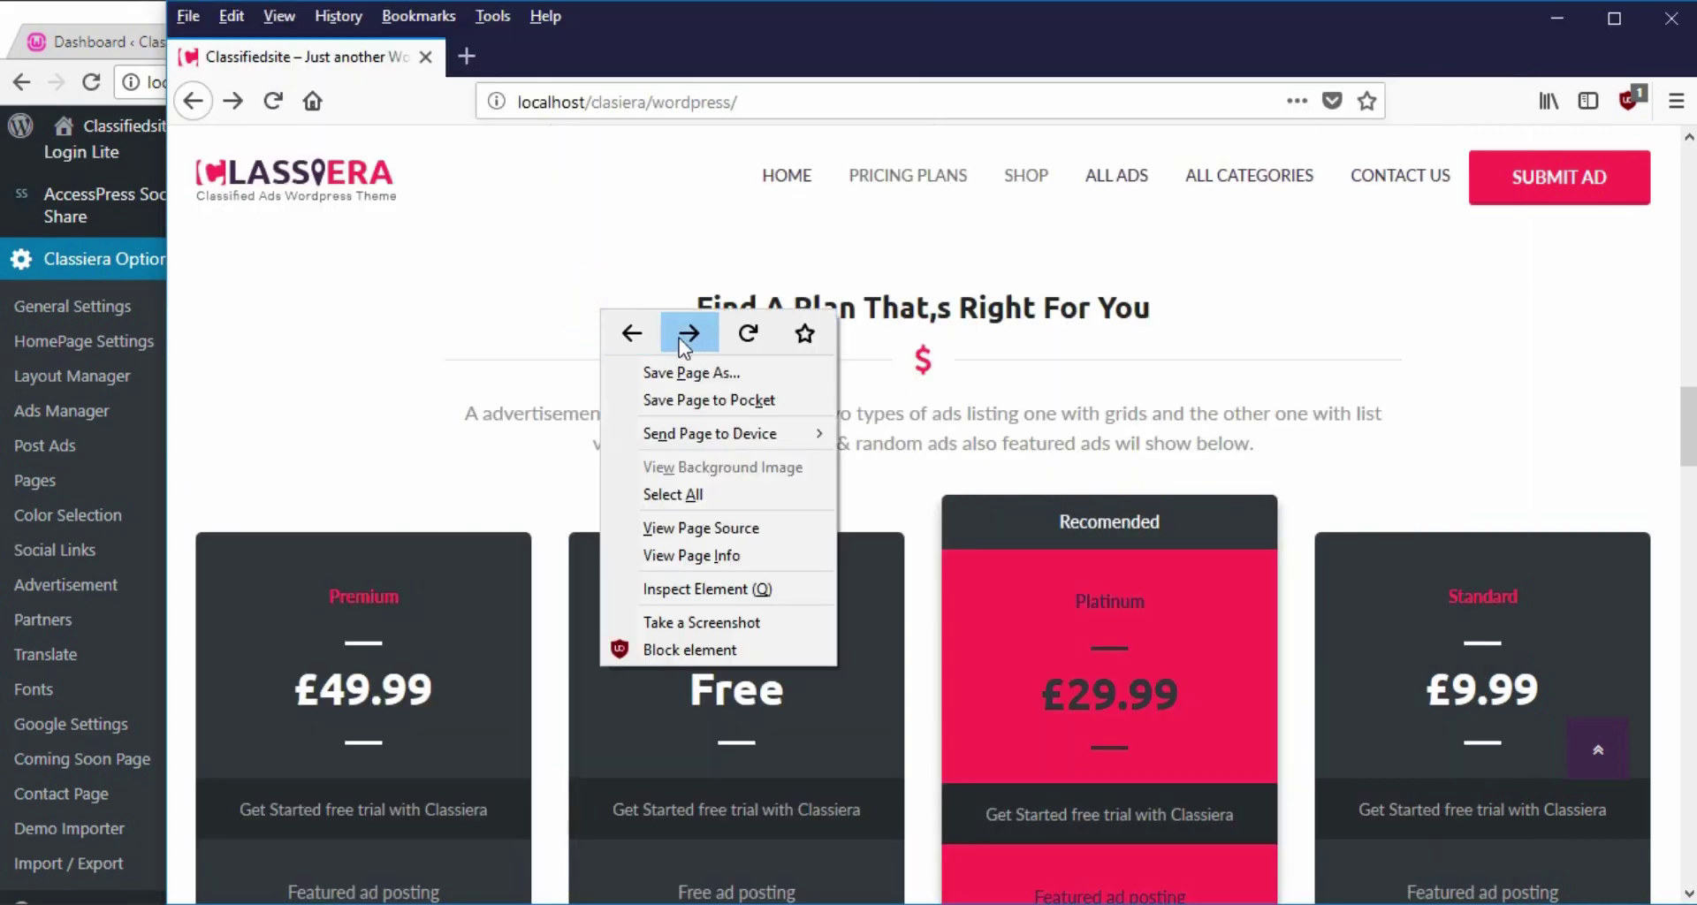
Reload the live site and check its Pricing Plans page, still showing two tables of four plans
click(747, 333)
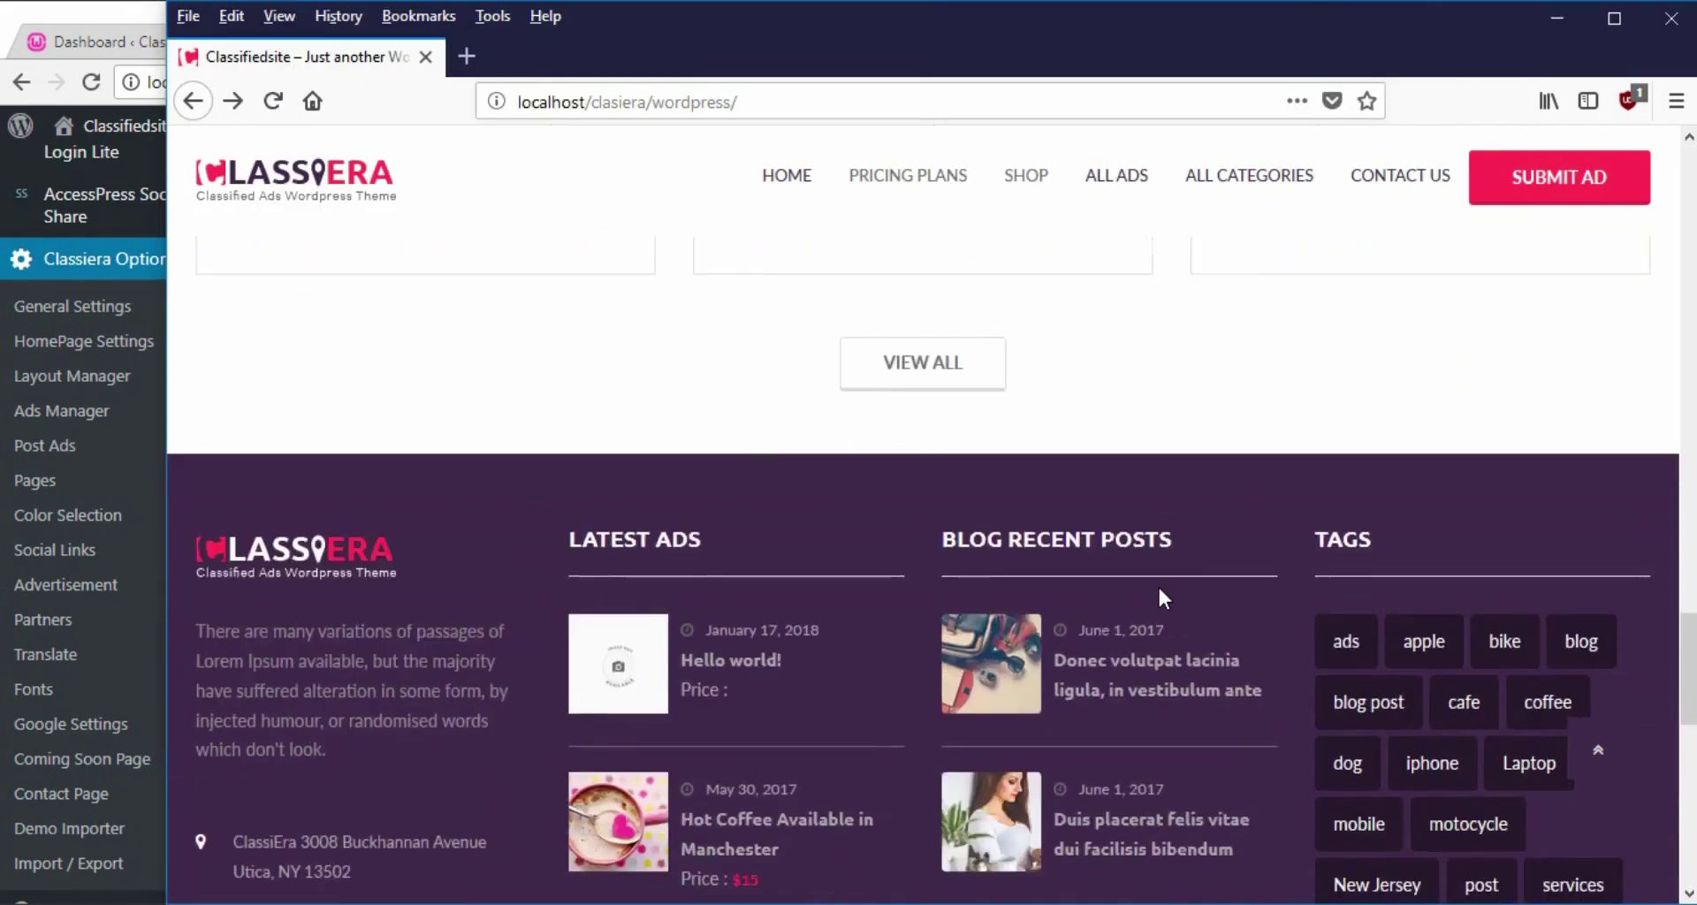
scroll(1159, 591, up, 15)
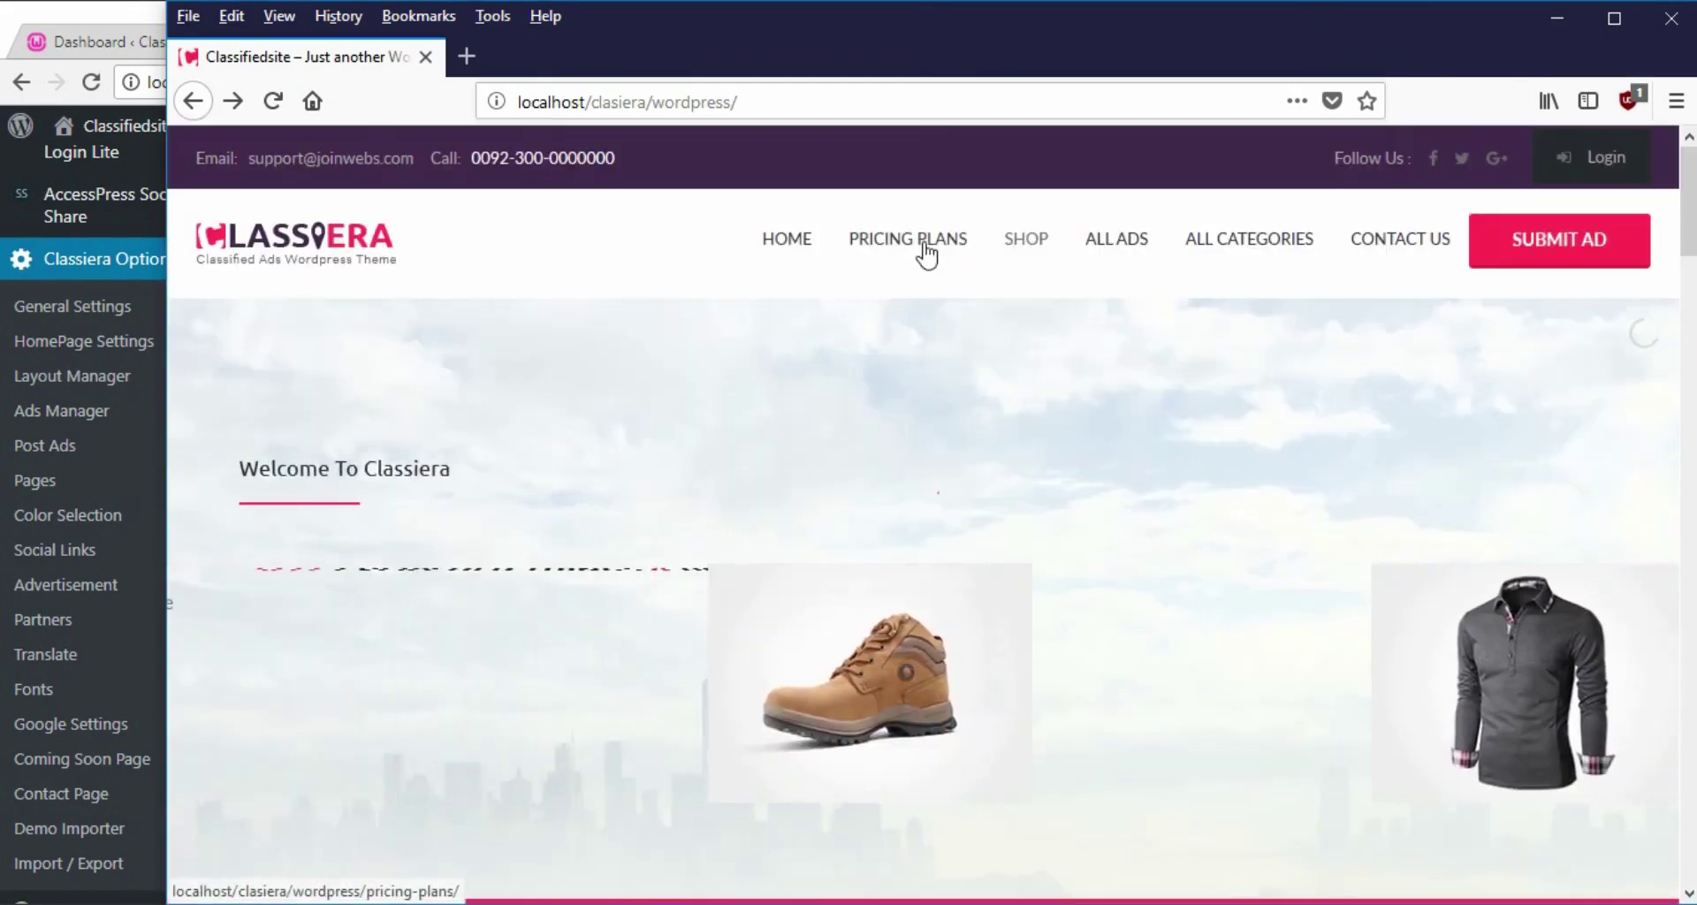
click(923, 255)
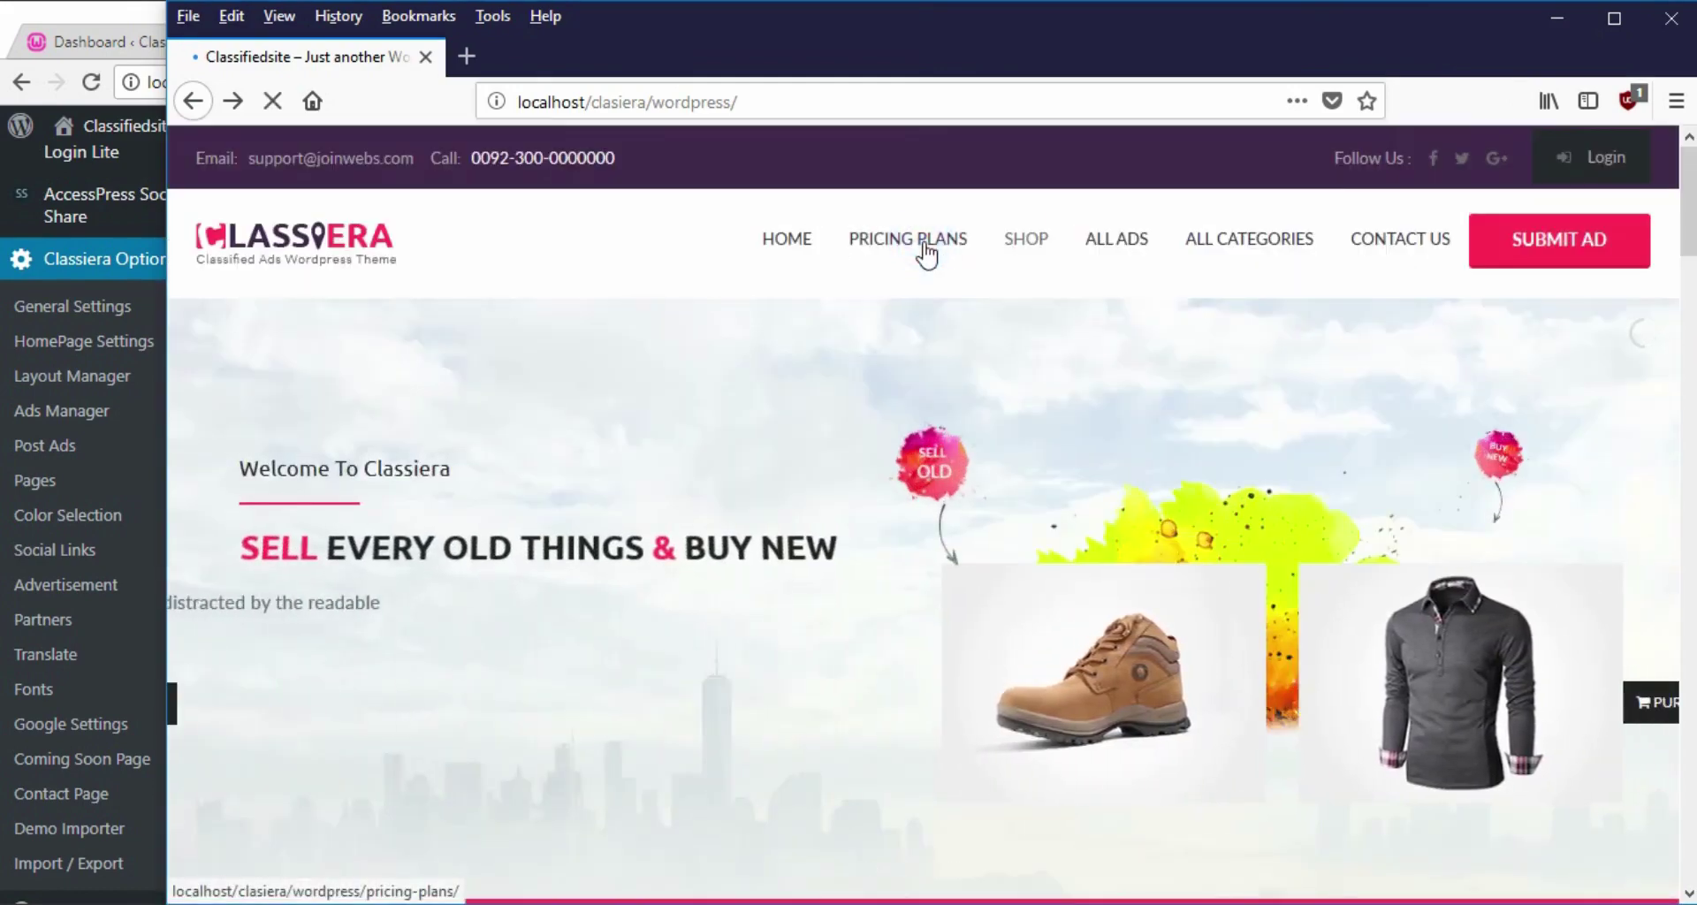
scroll(552, 670, down, 12)
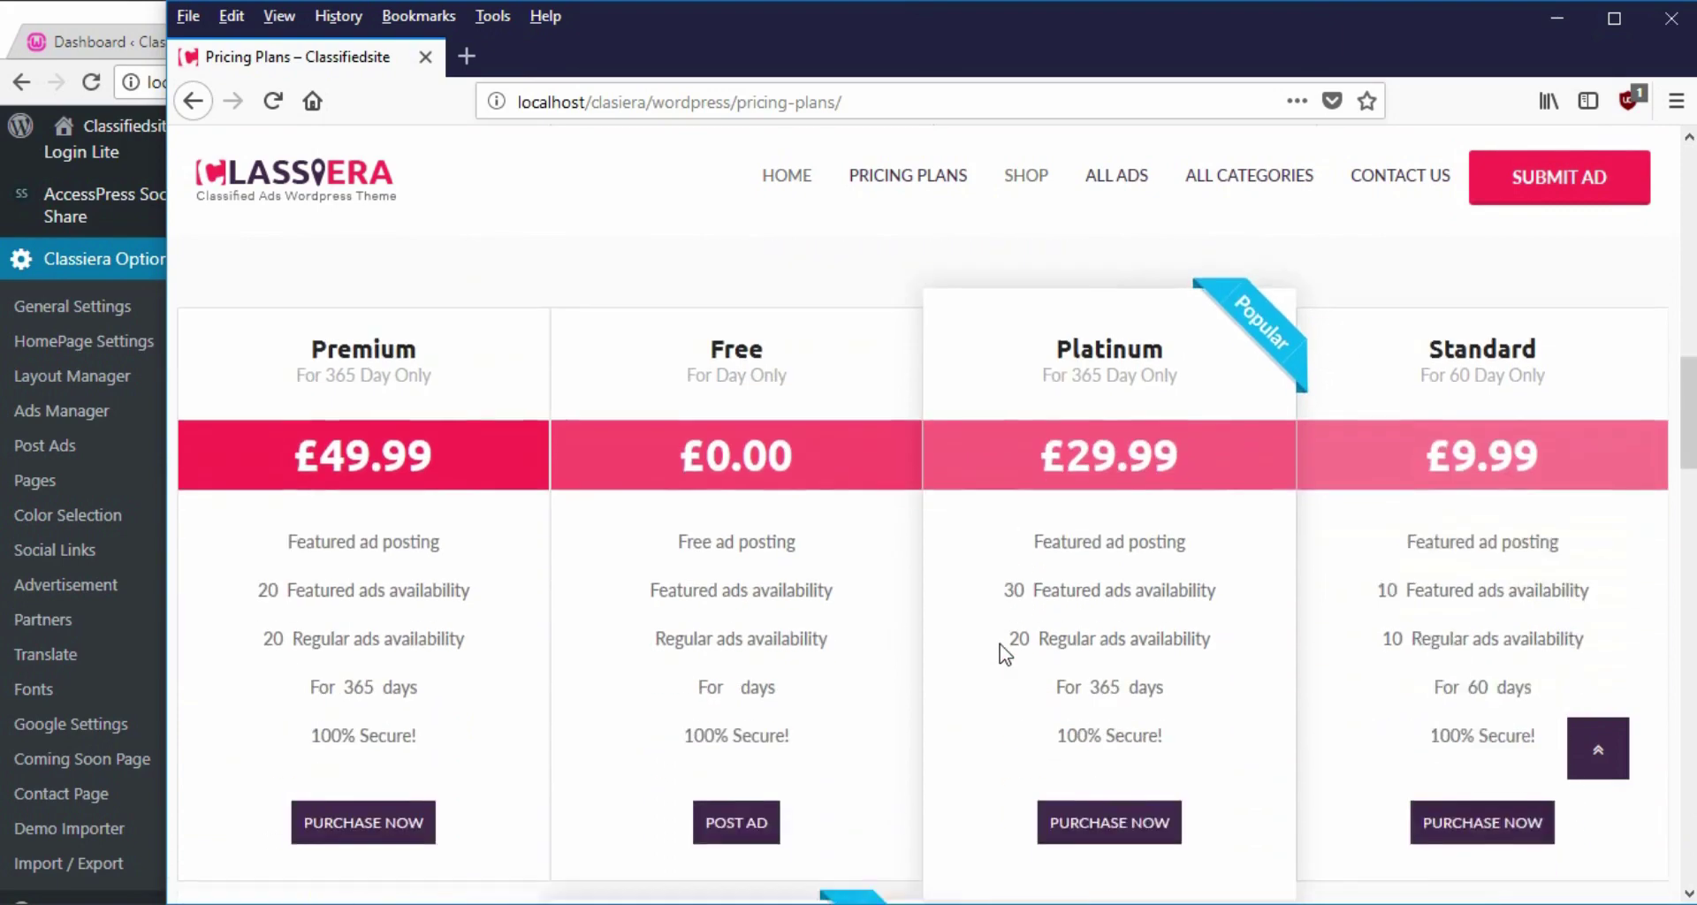
scroll(783, 669, down, 5)
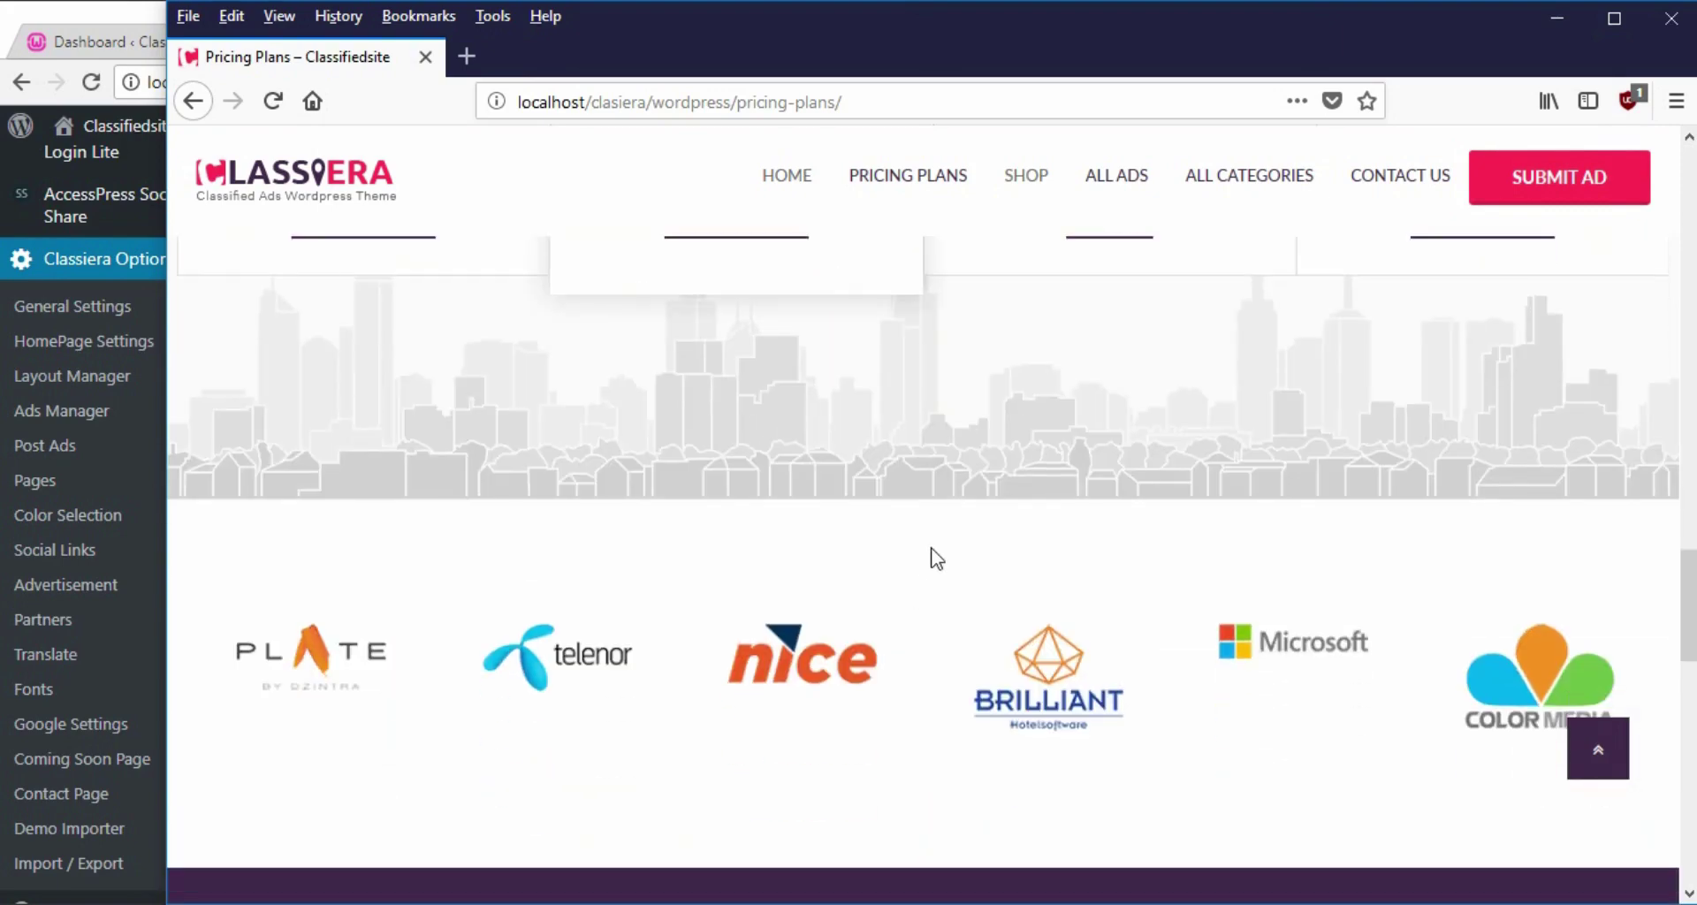
scroll(935, 557, up, 15)
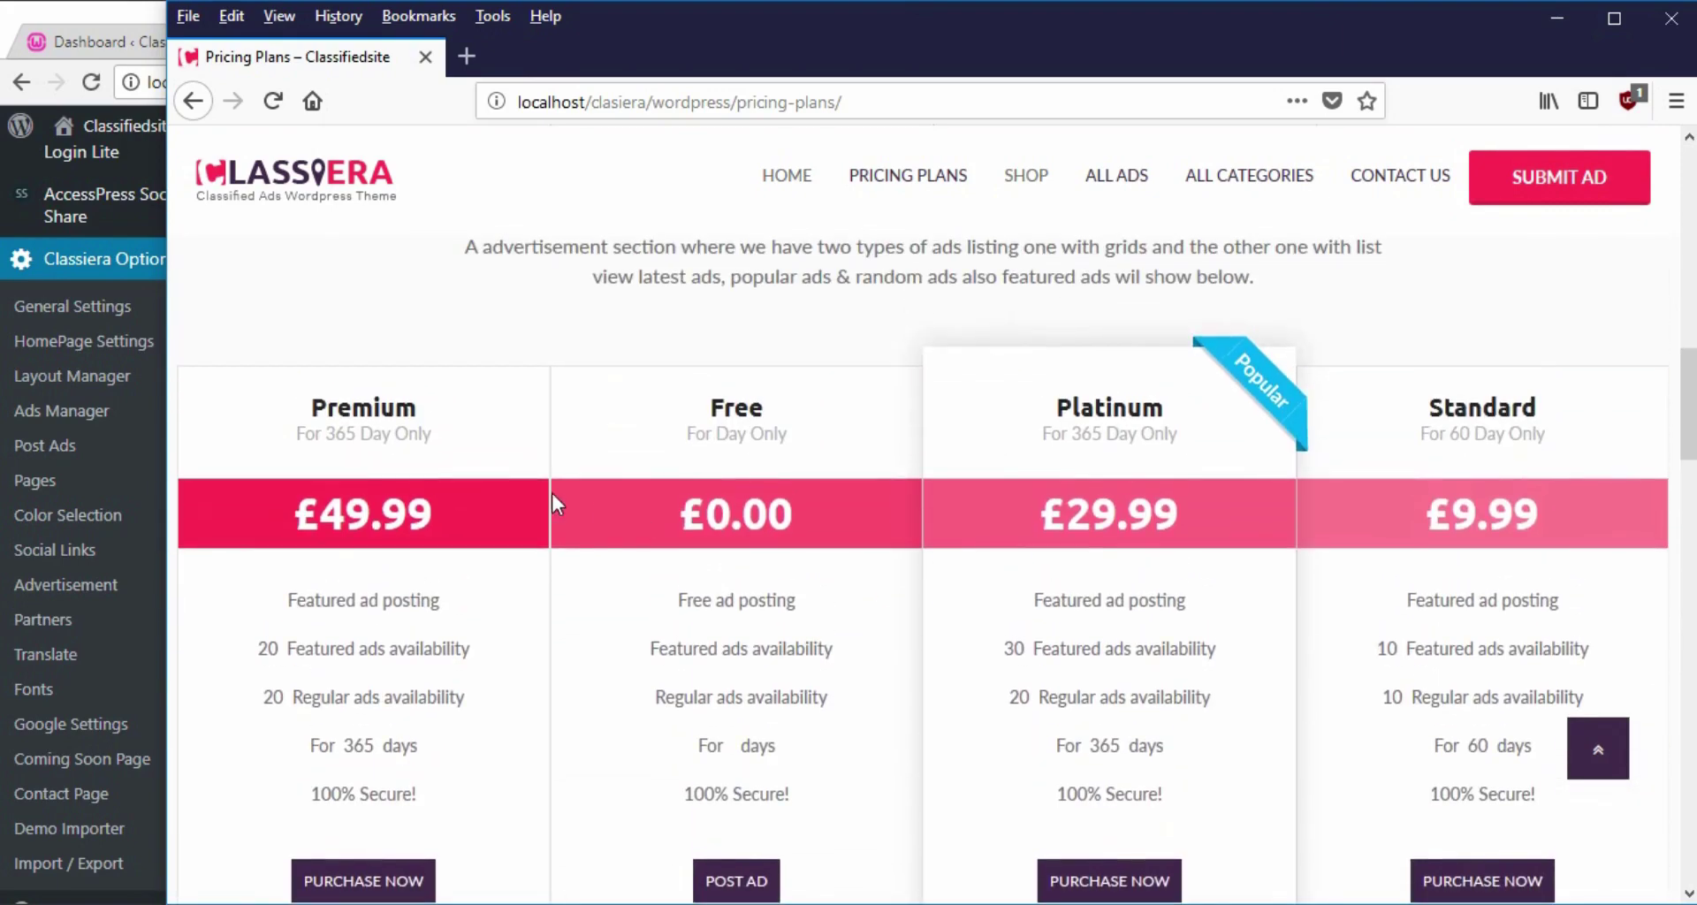
scroll(1025, 728, down, 5)
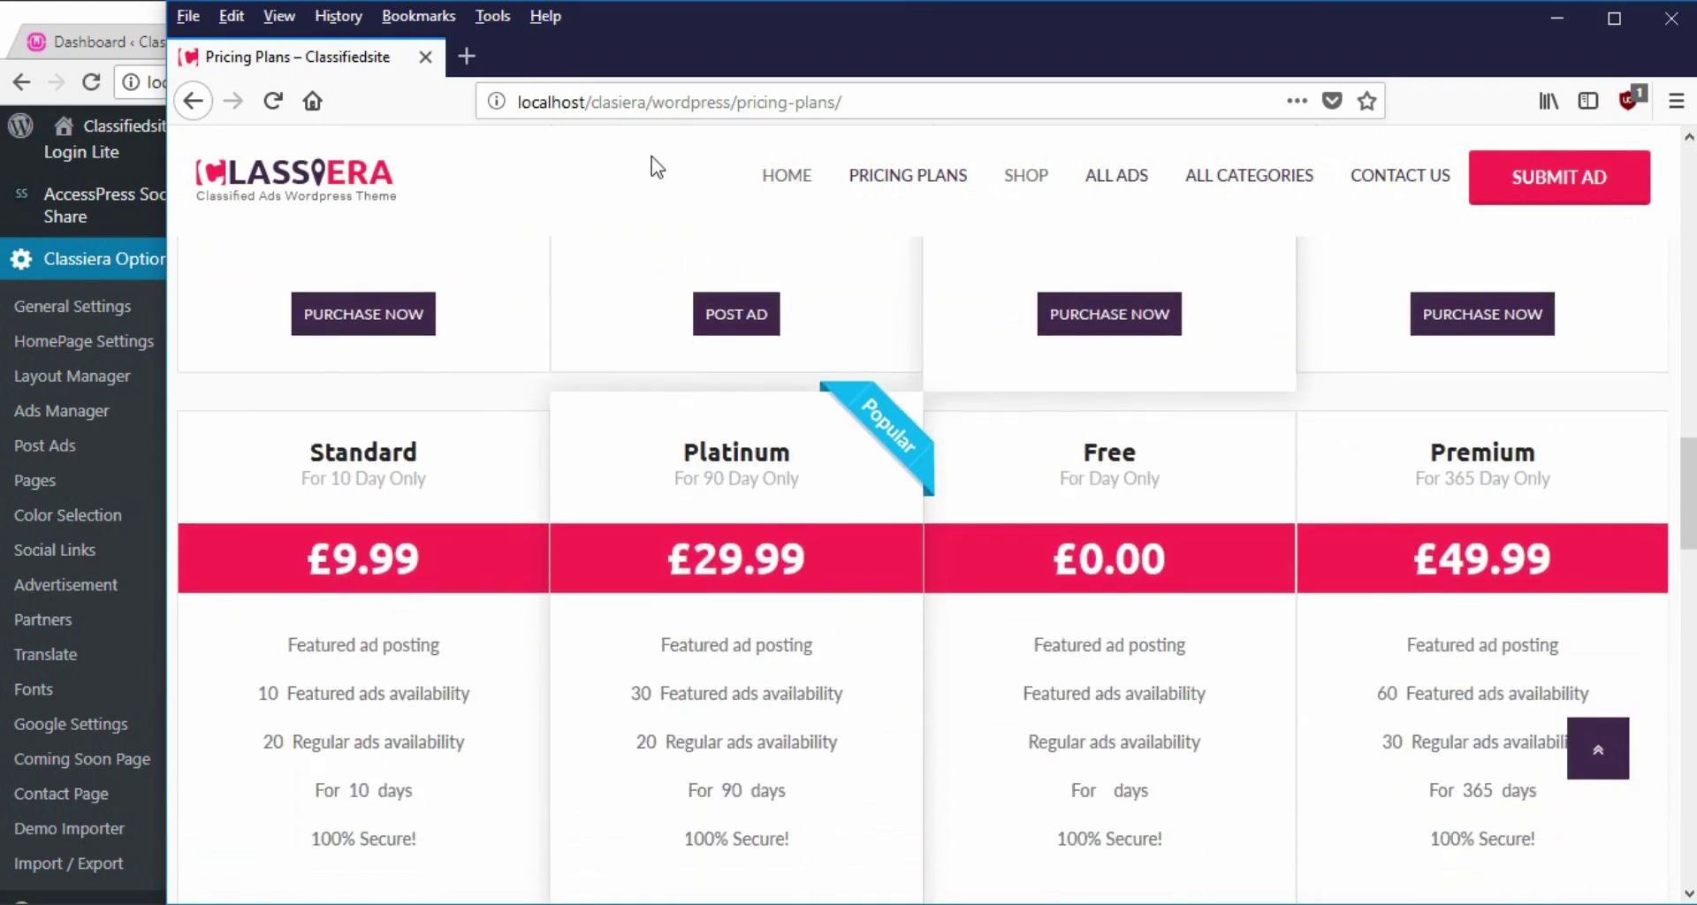
click(103, 11)
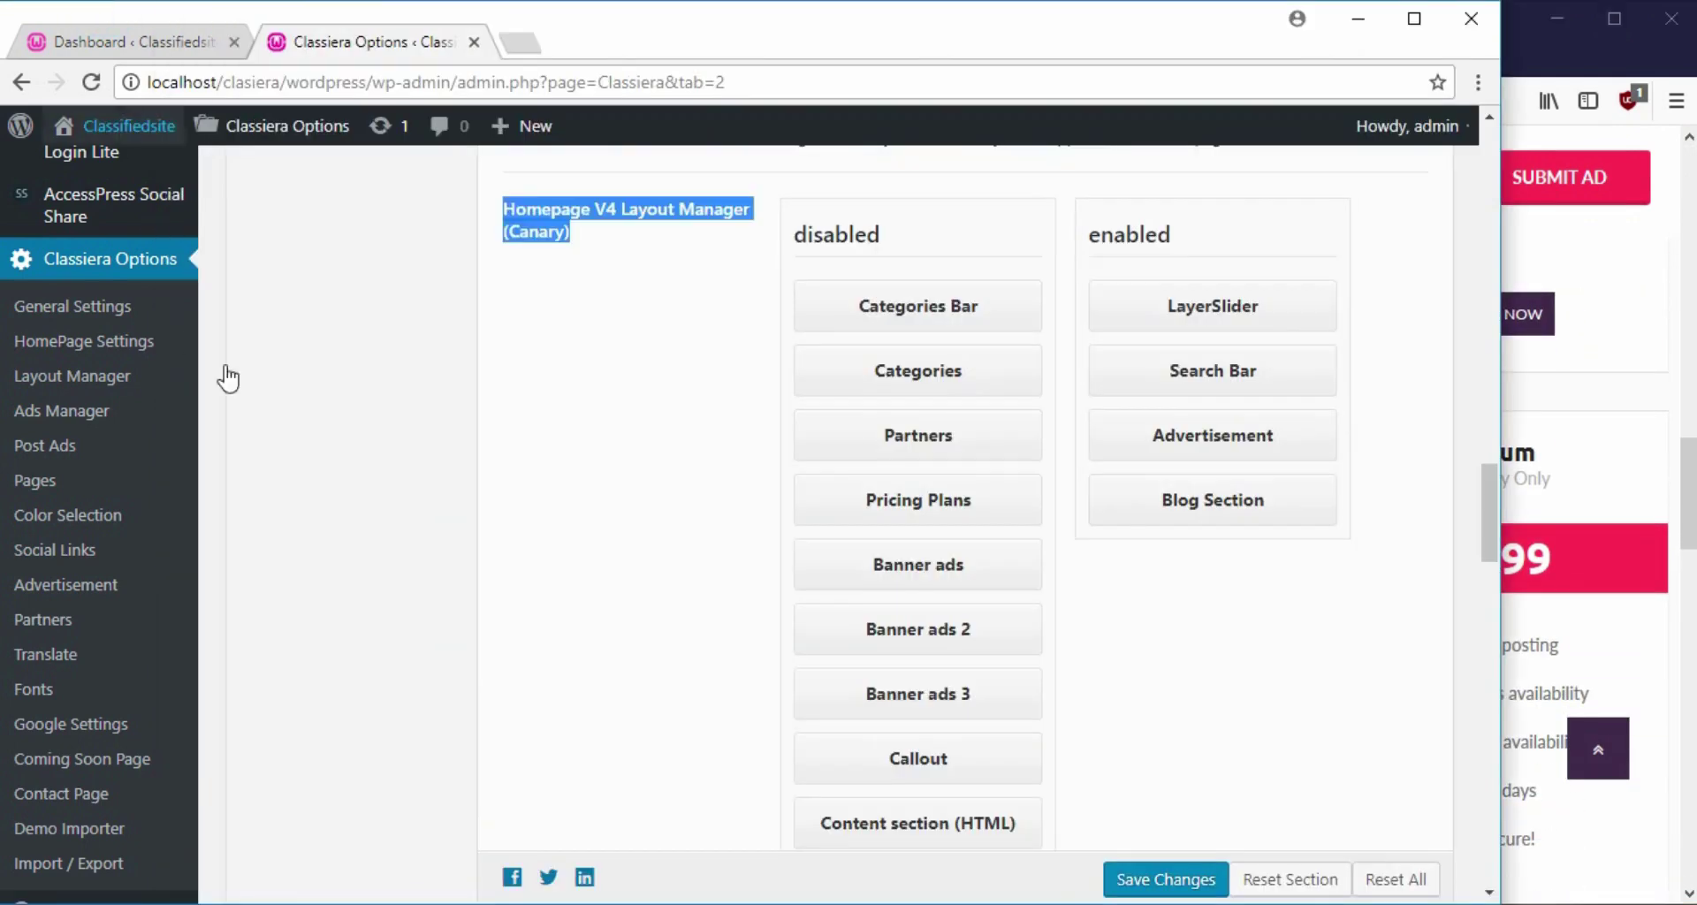
Go to the Dashboard and open the Pricing Plans list from the admin sidebar
scroll(283, 380, up, 5)
click(135, 36)
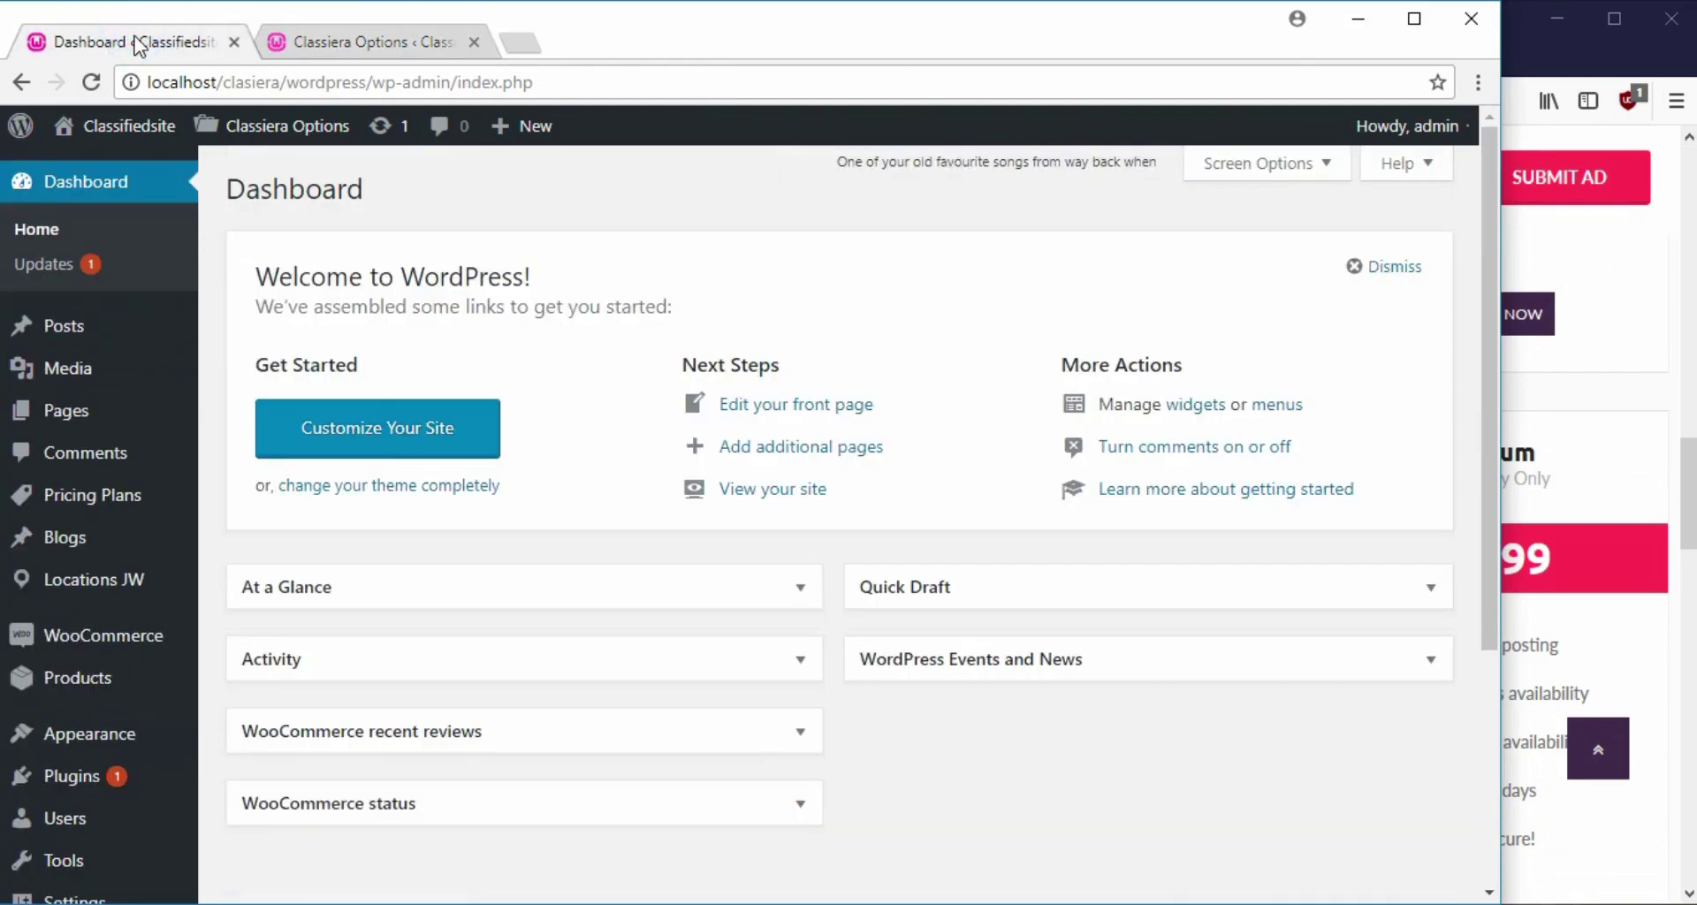
mouse_move(37, 594)
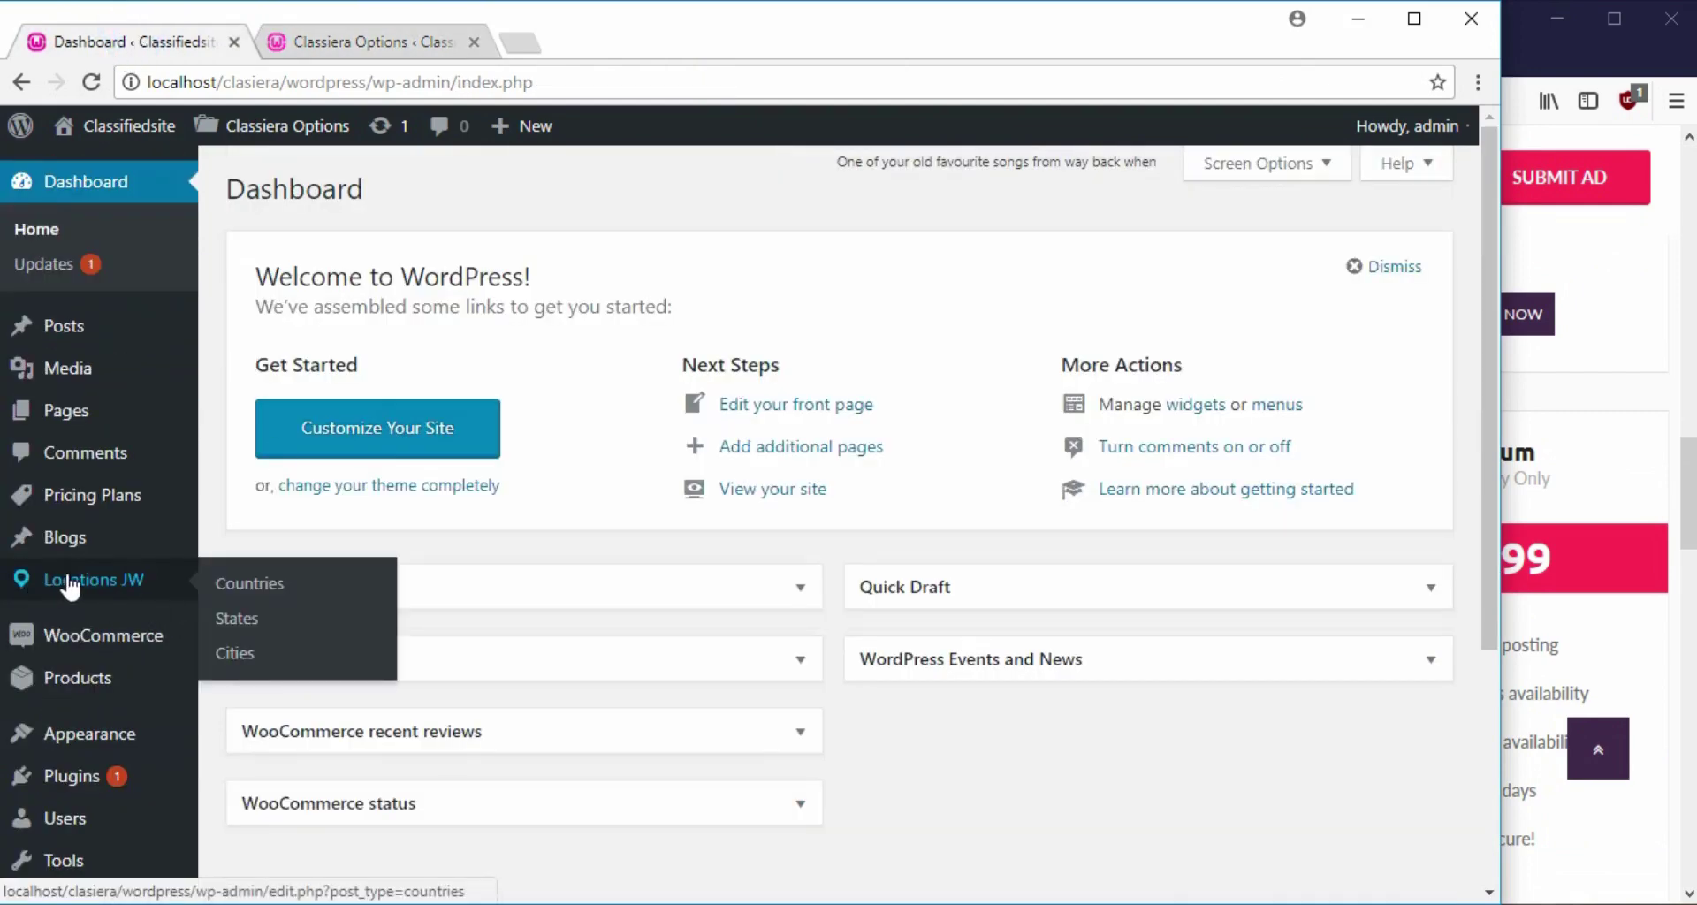
mouse_move(84, 504)
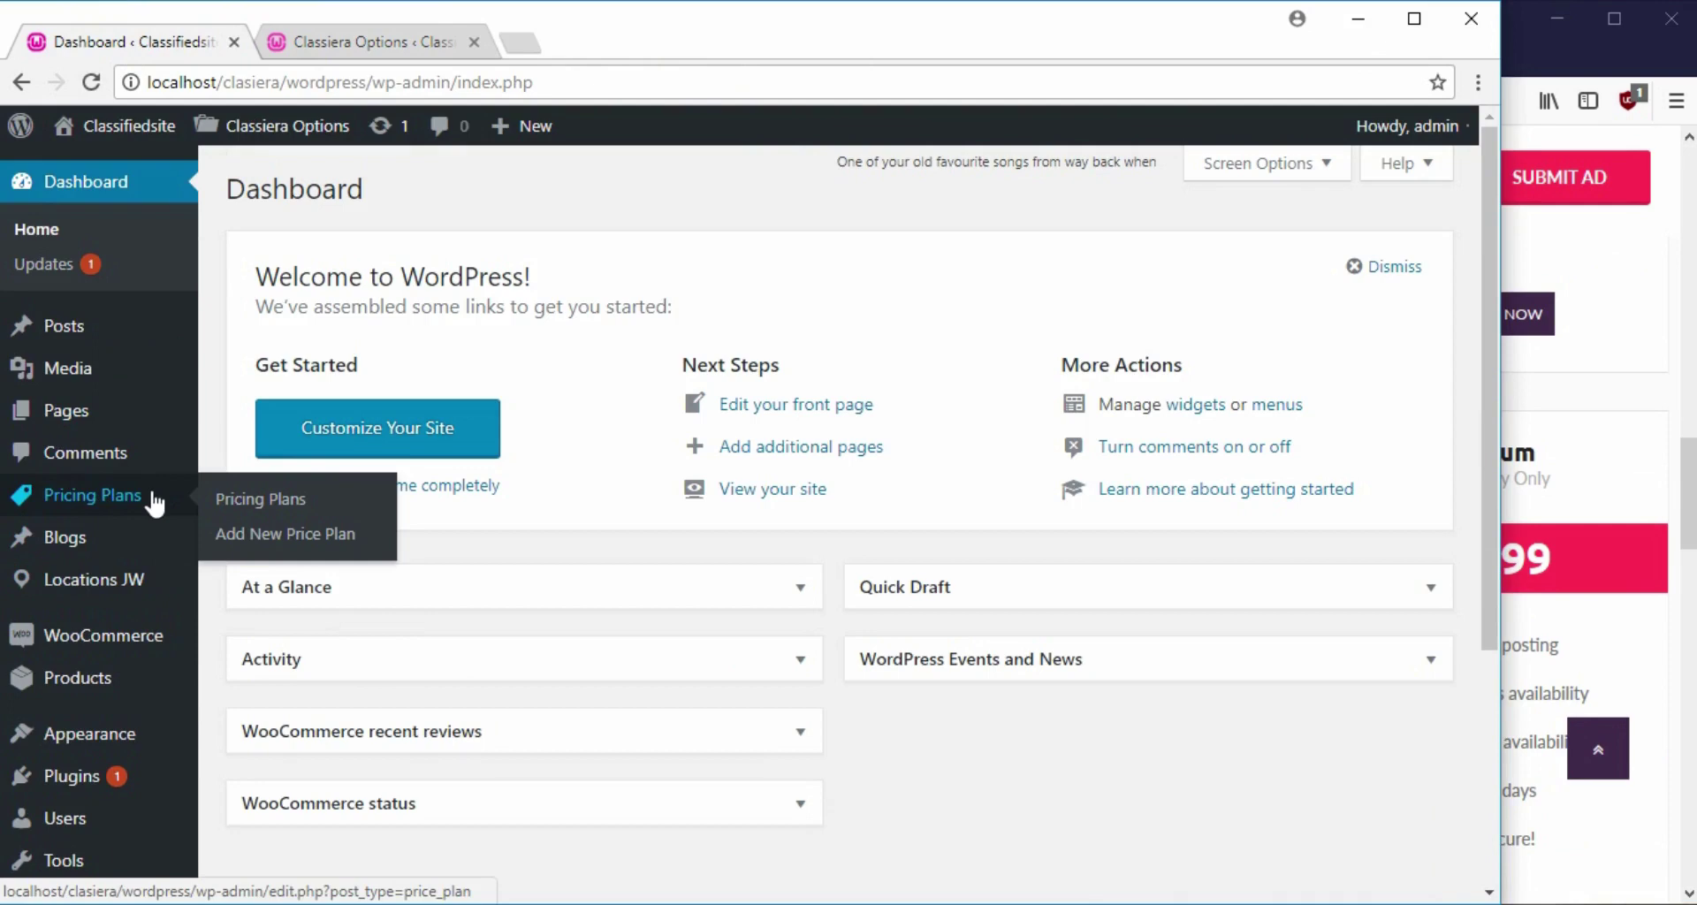
click(278, 498)
Highlight the 8 items count and scroll through the published plans, including duplicates
drag(1395, 277, 1426, 287)
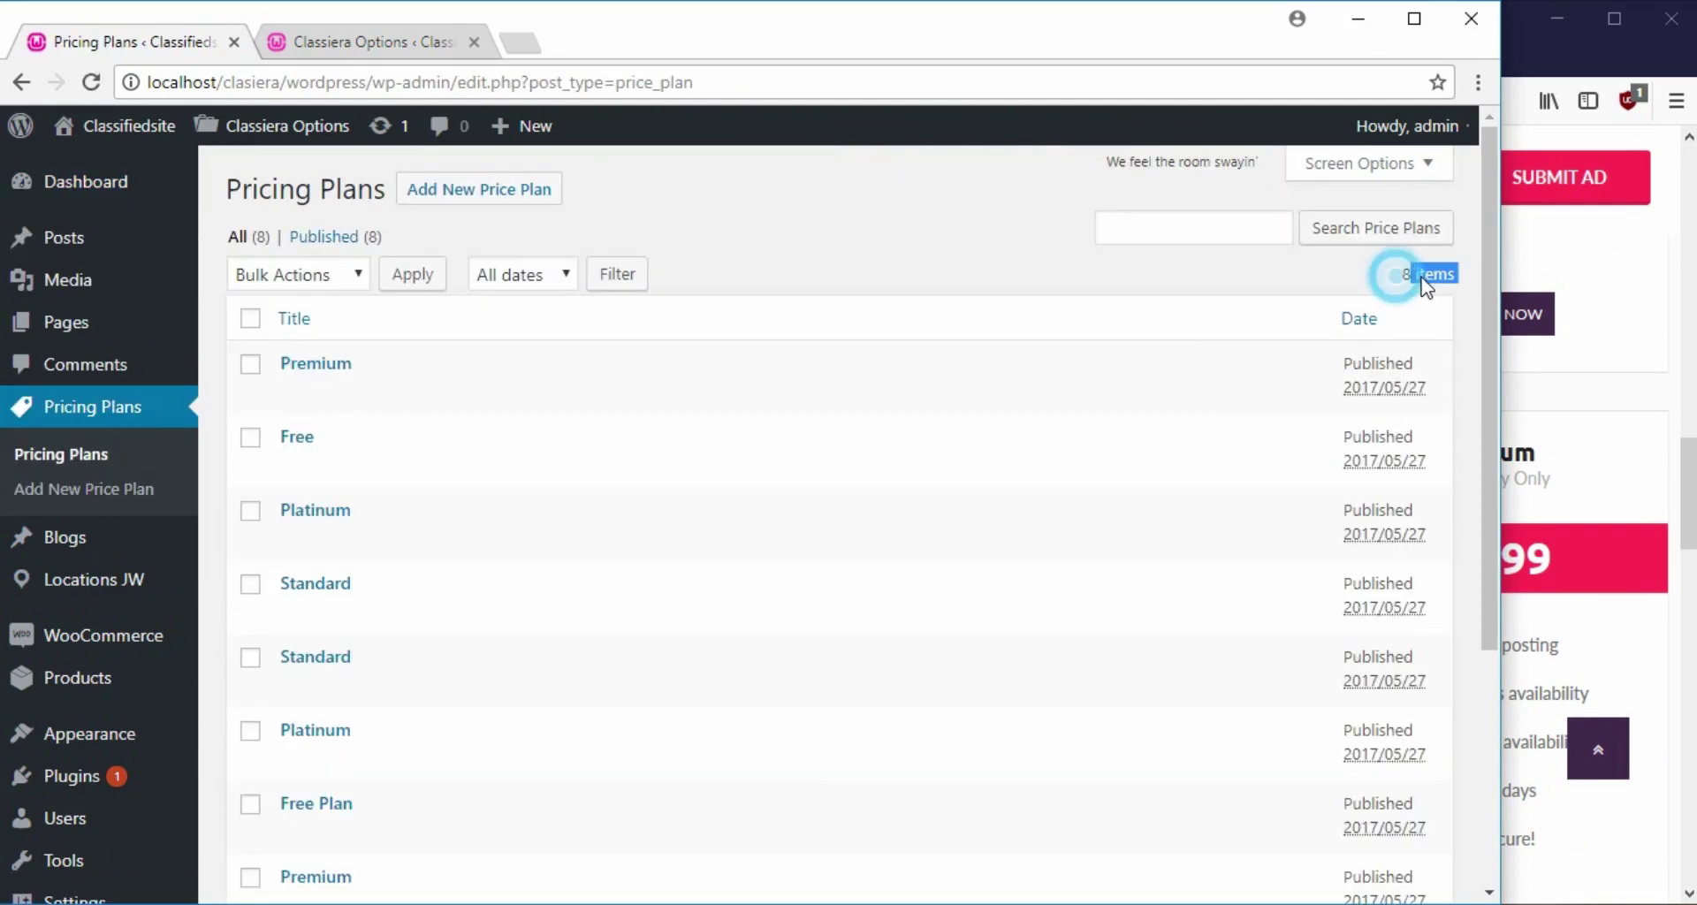
click(1391, 278)
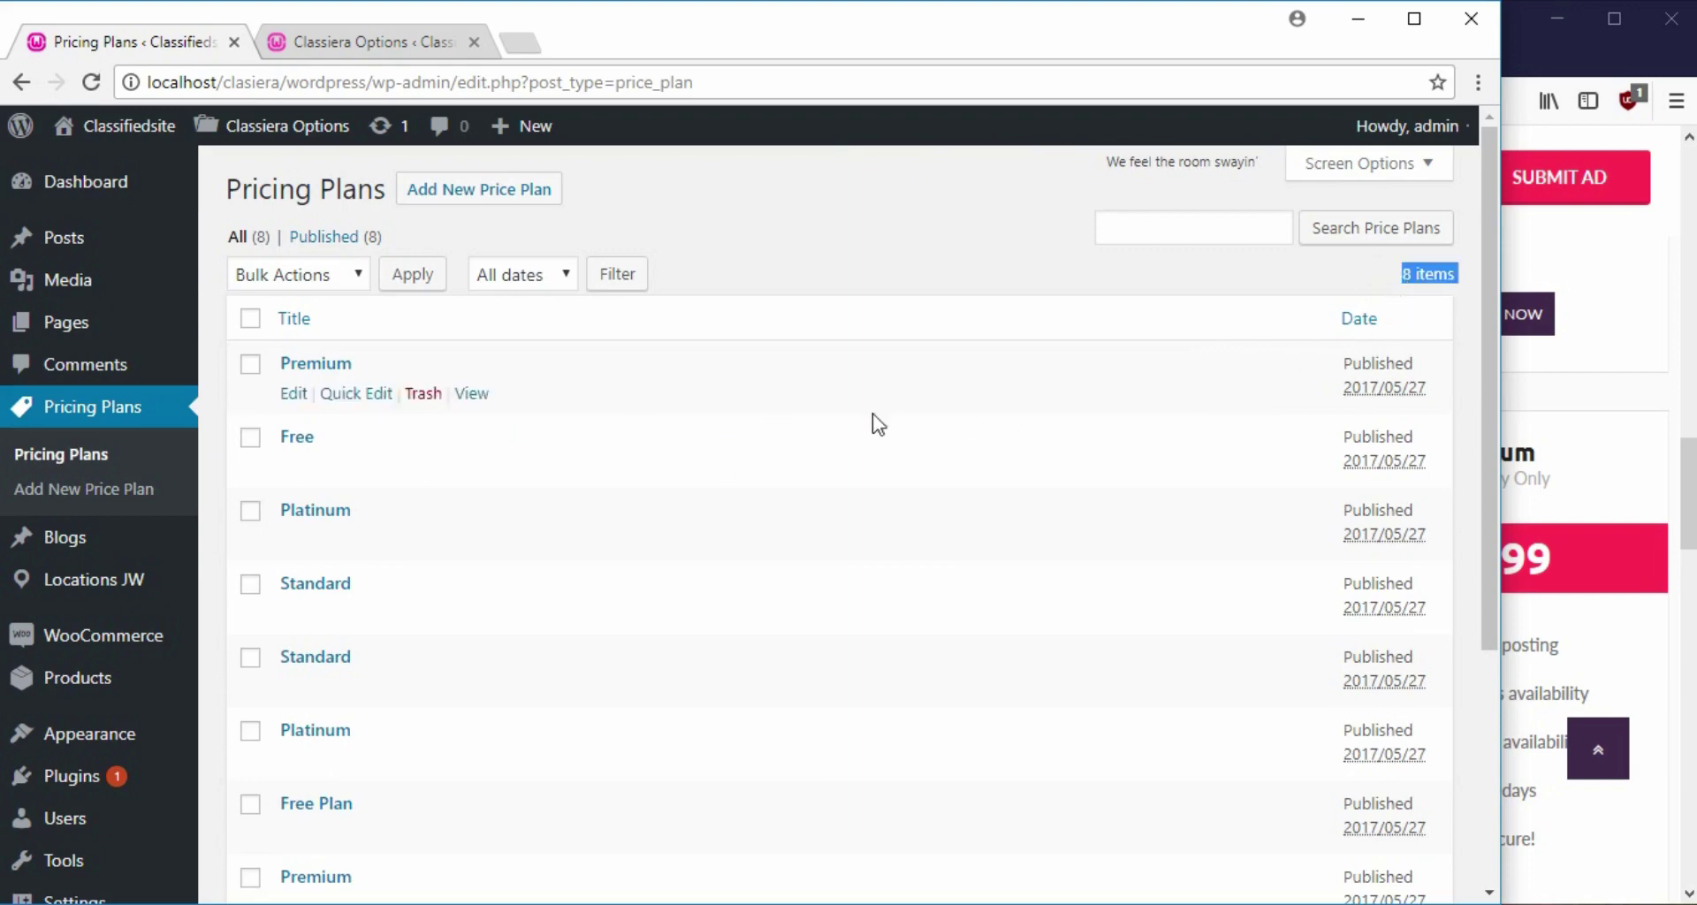
scroll(407, 499, down, 1)
scroll(406, 499, down, 1)
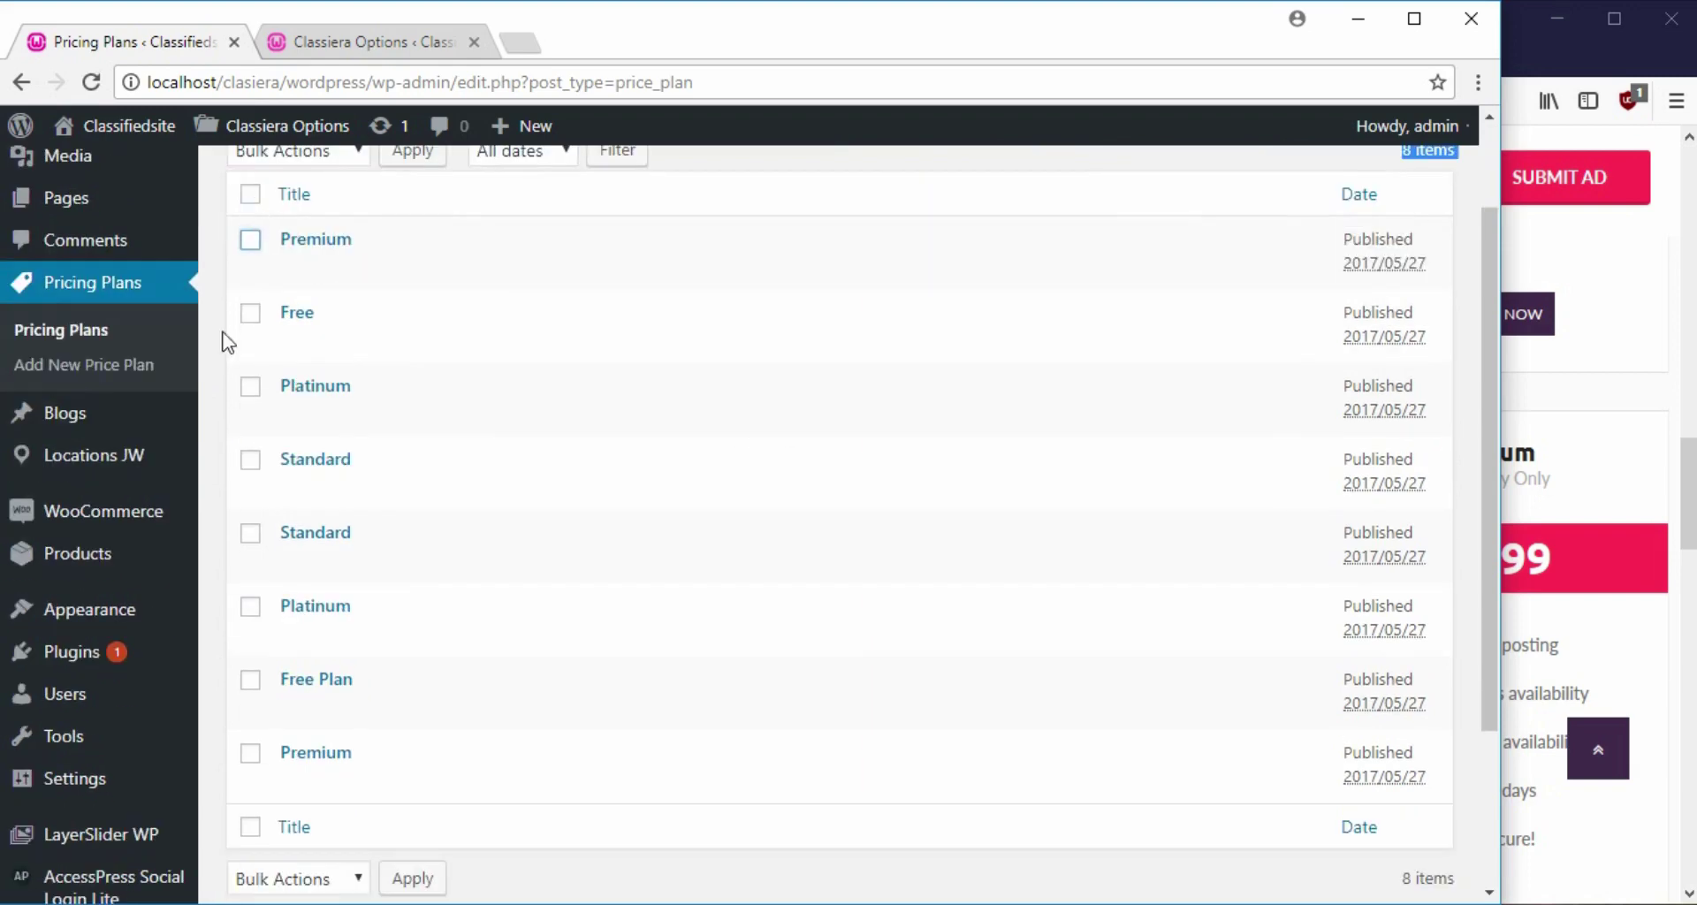
Tick the first Premium, first Platinum, second Standard, Free Plan and last Premium entries
click(250, 242)
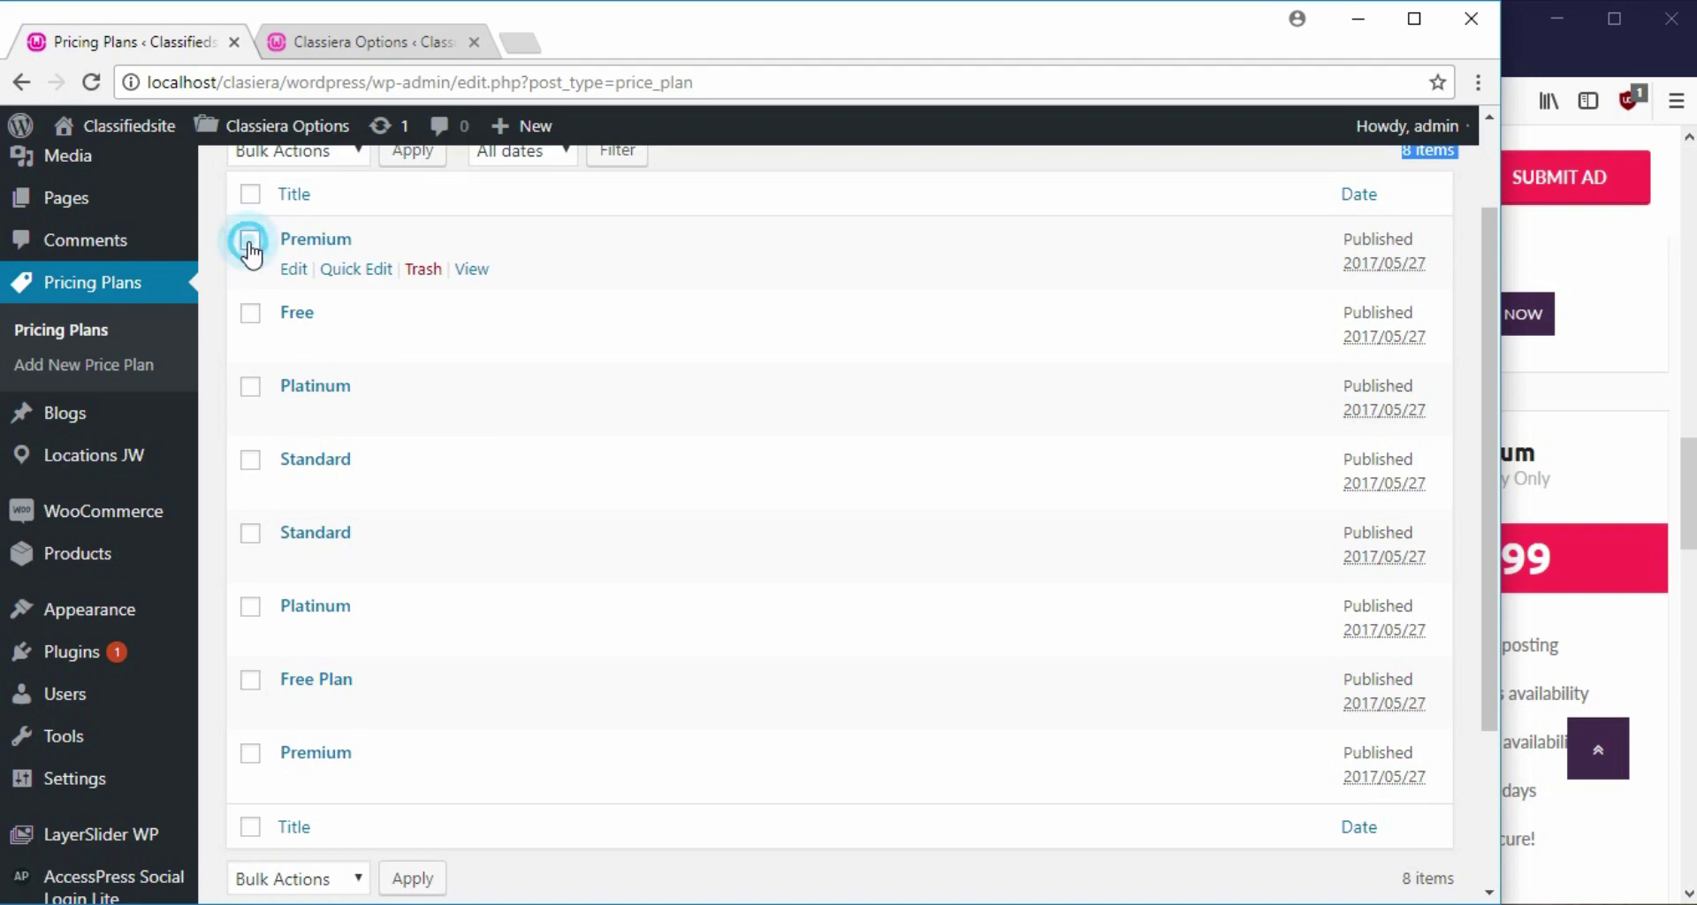
click(250, 386)
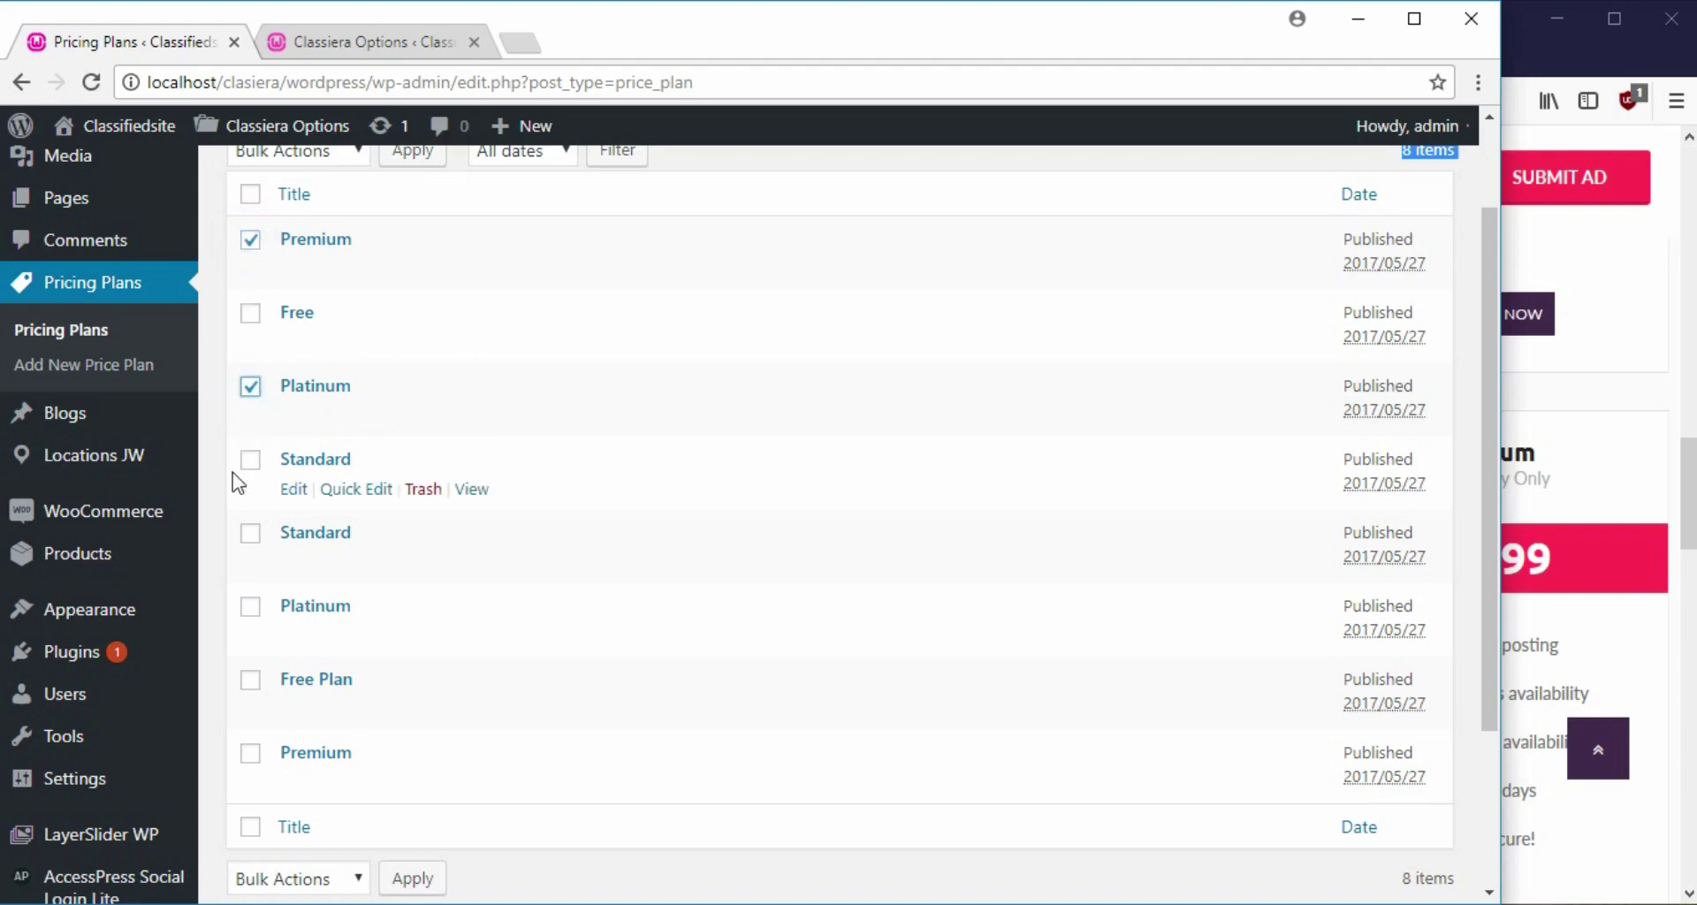
click(250, 534)
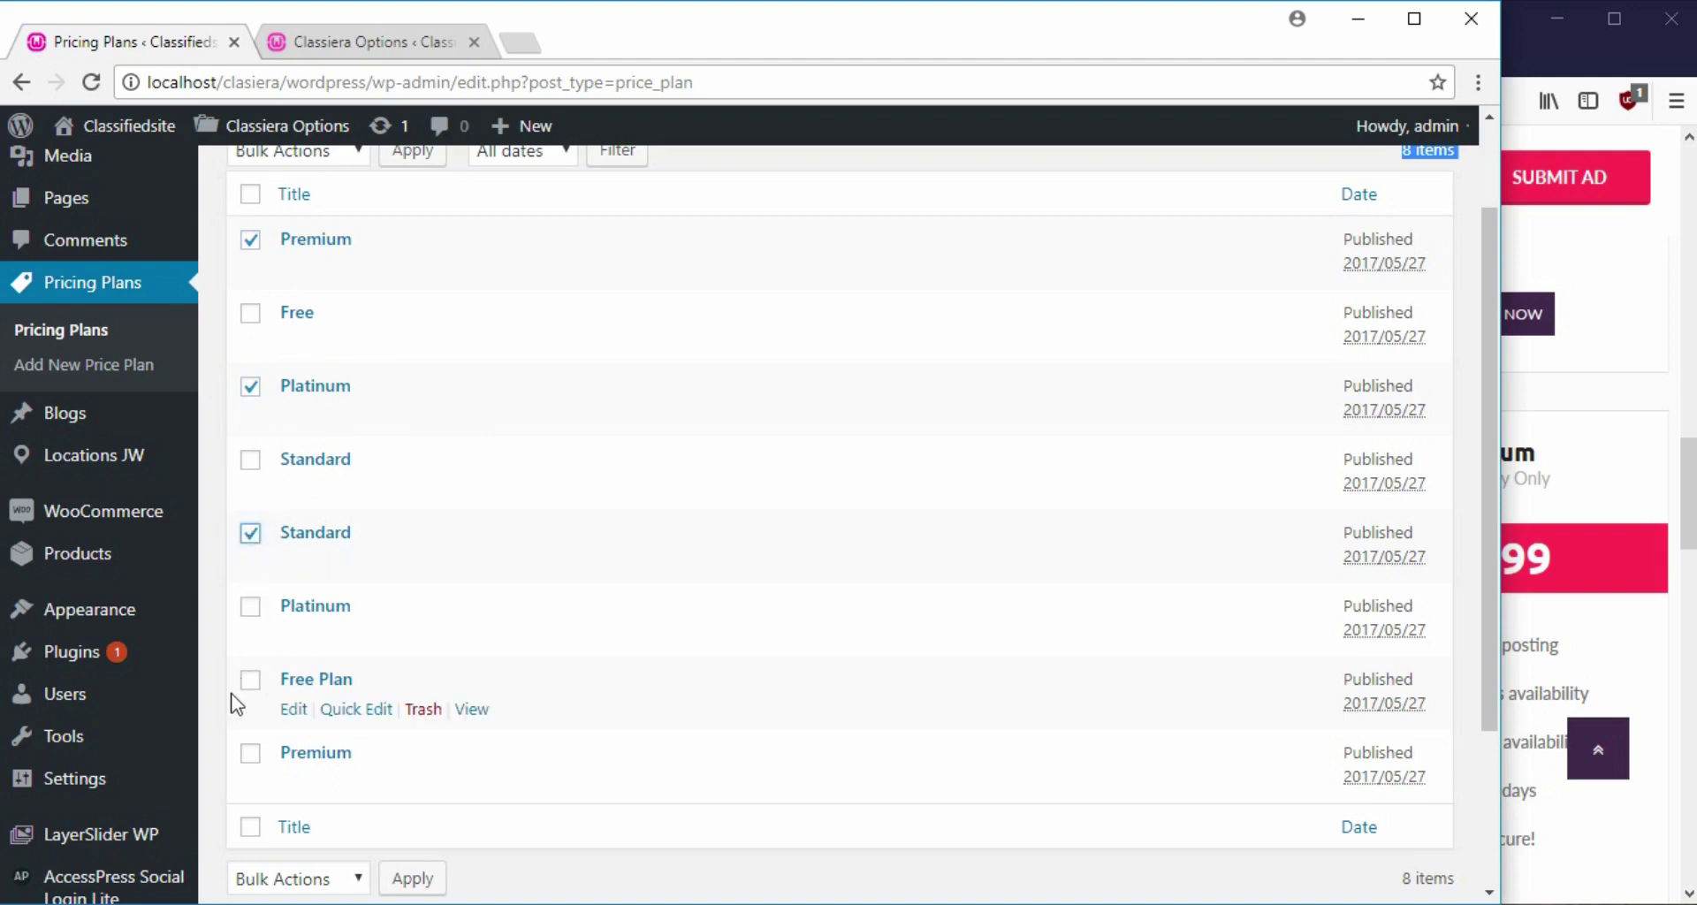
click(251, 682)
click(250, 753)
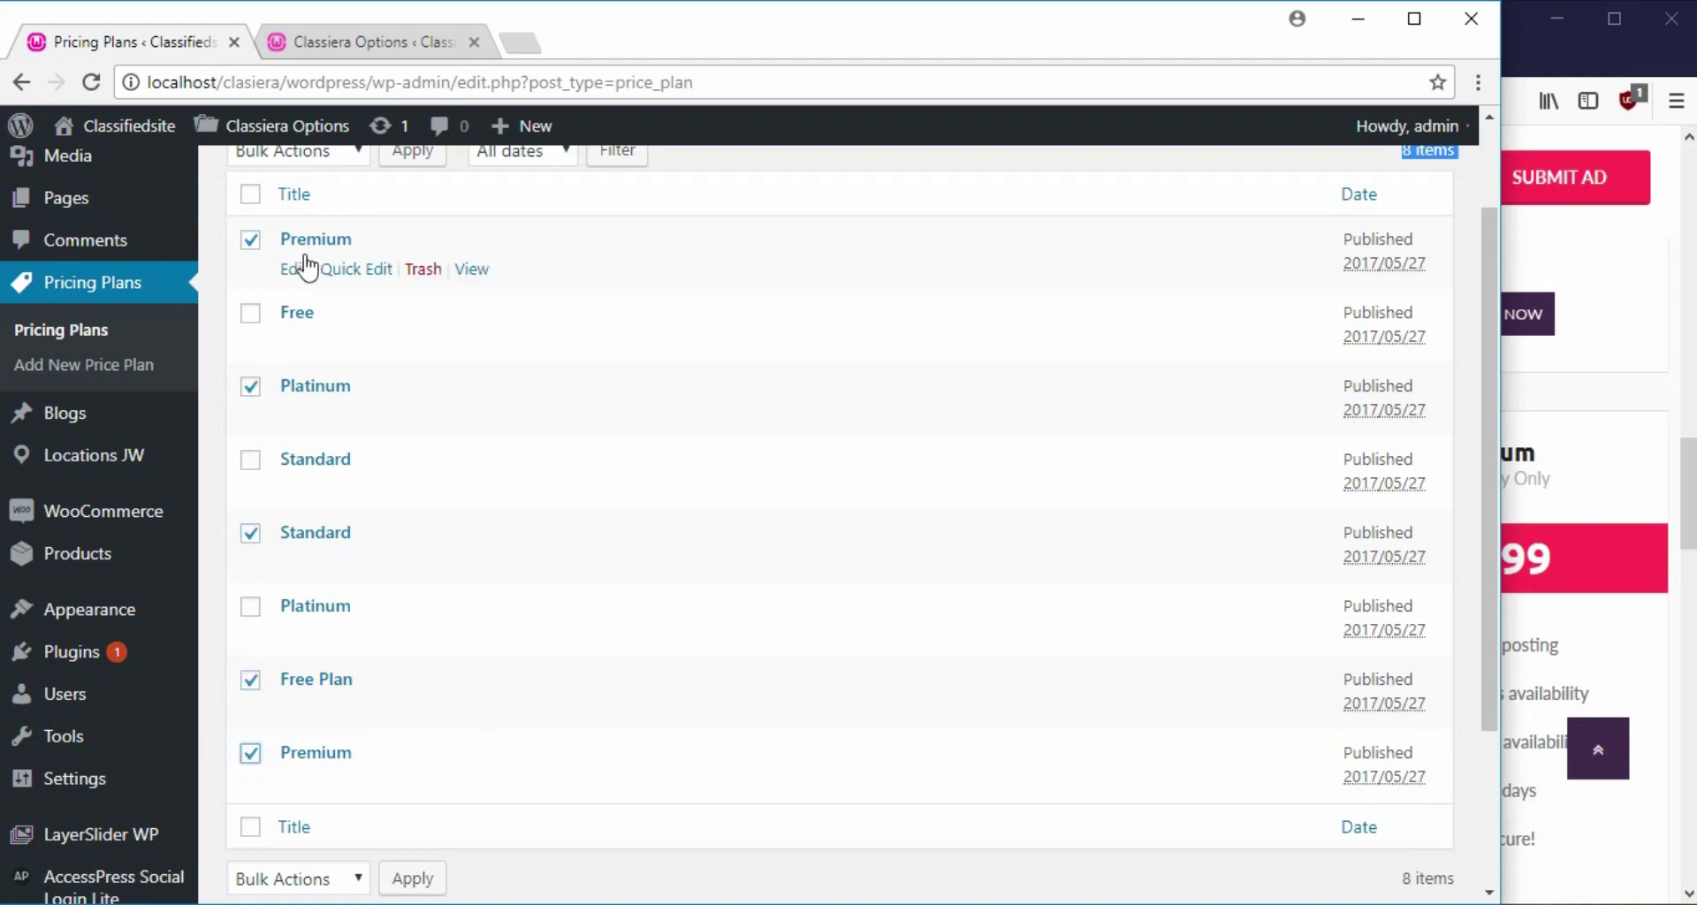
scroll(436, 478, up, 2)
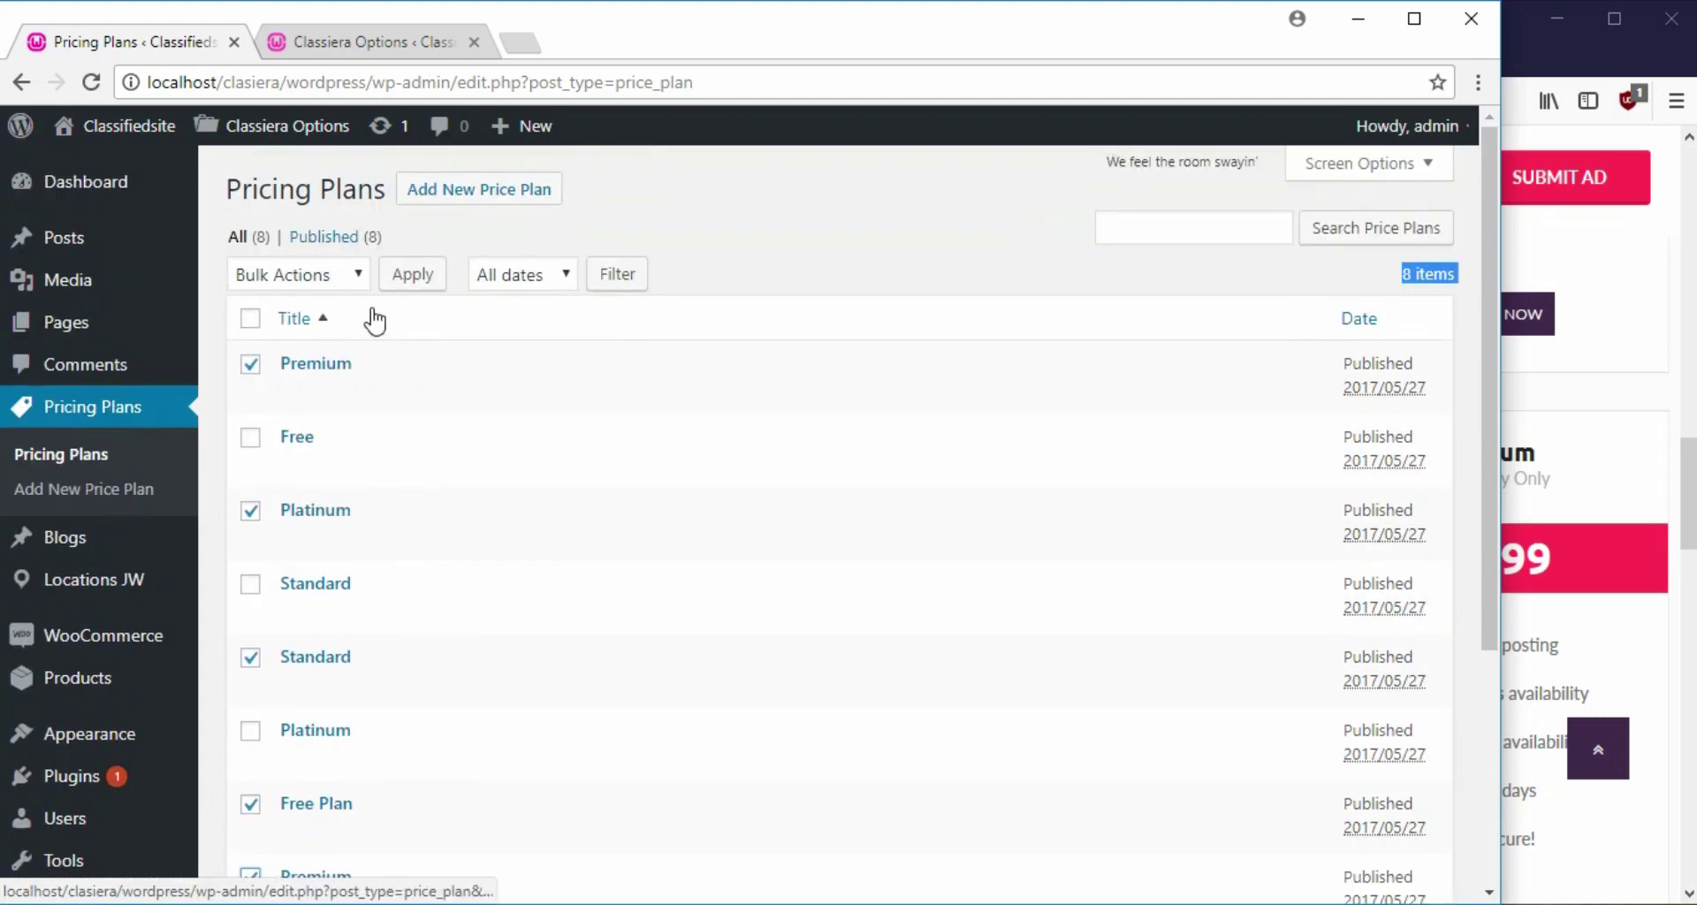
Bulk edit the five ticked plans to Draft status, then filter the list to Published
click(358, 275)
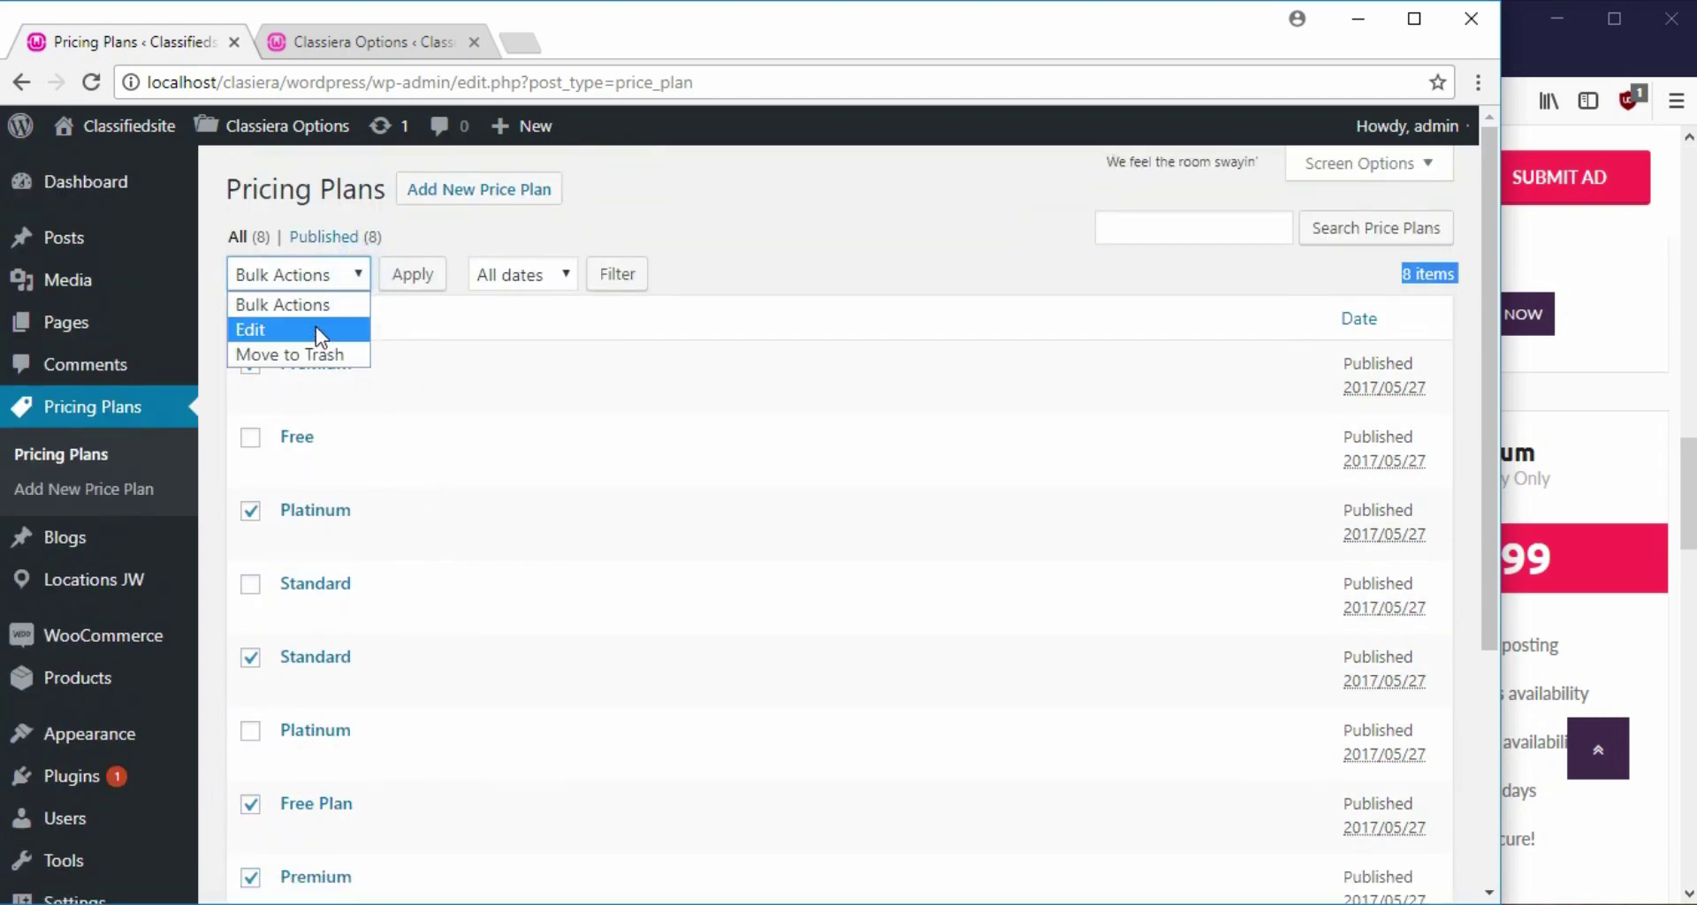
click(316, 331)
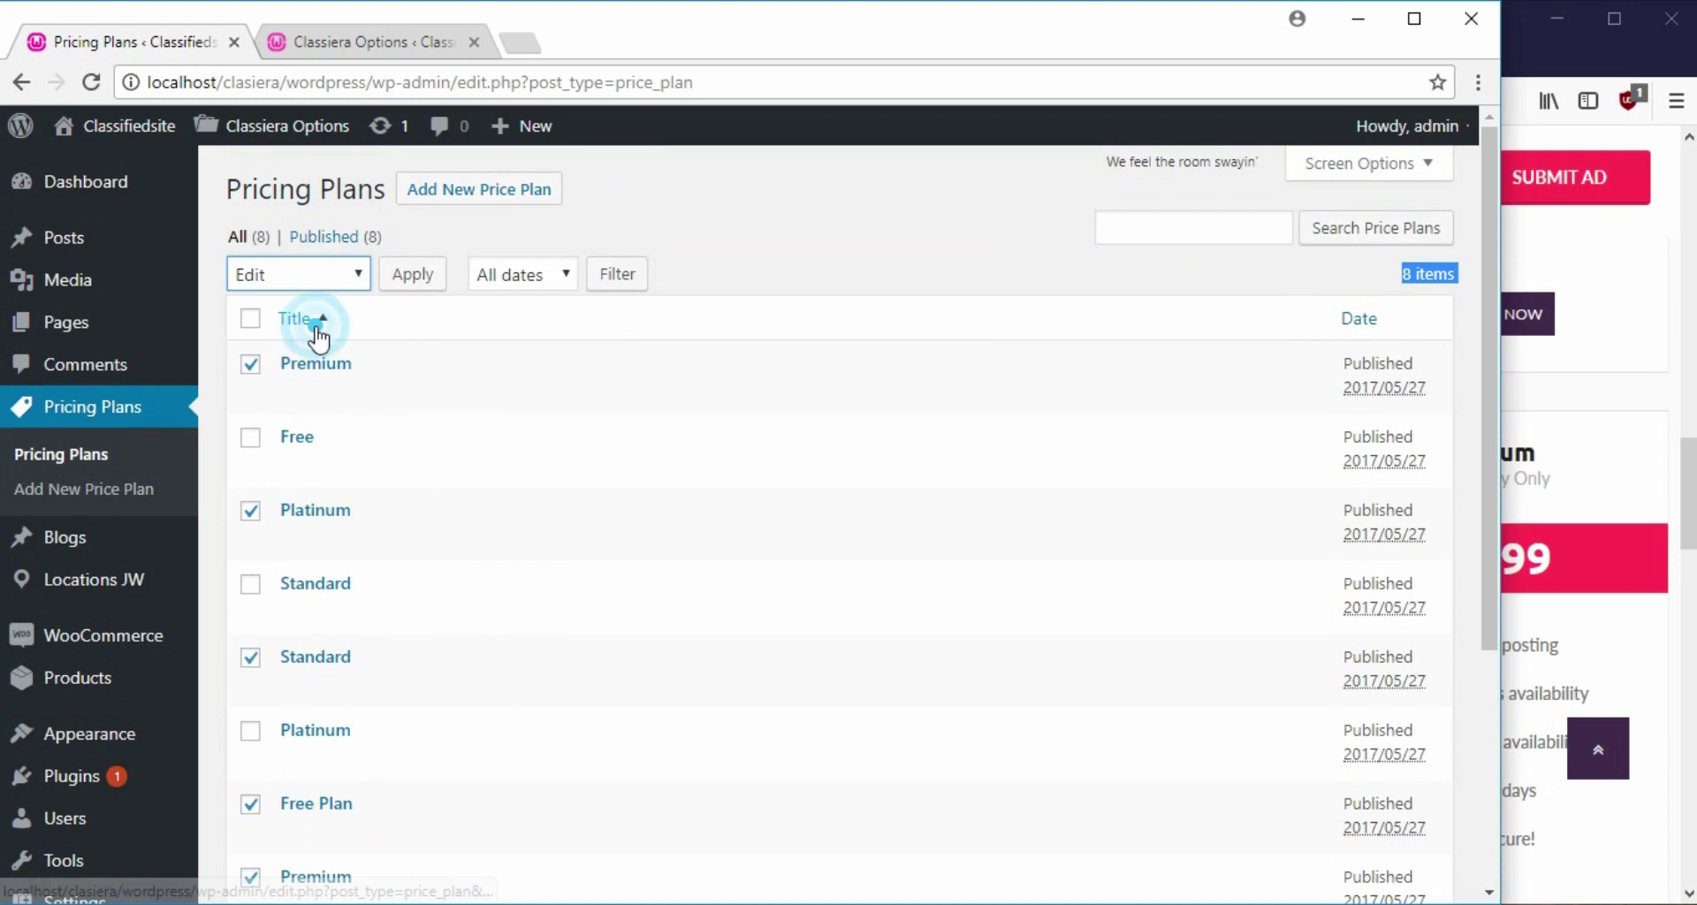
click(416, 285)
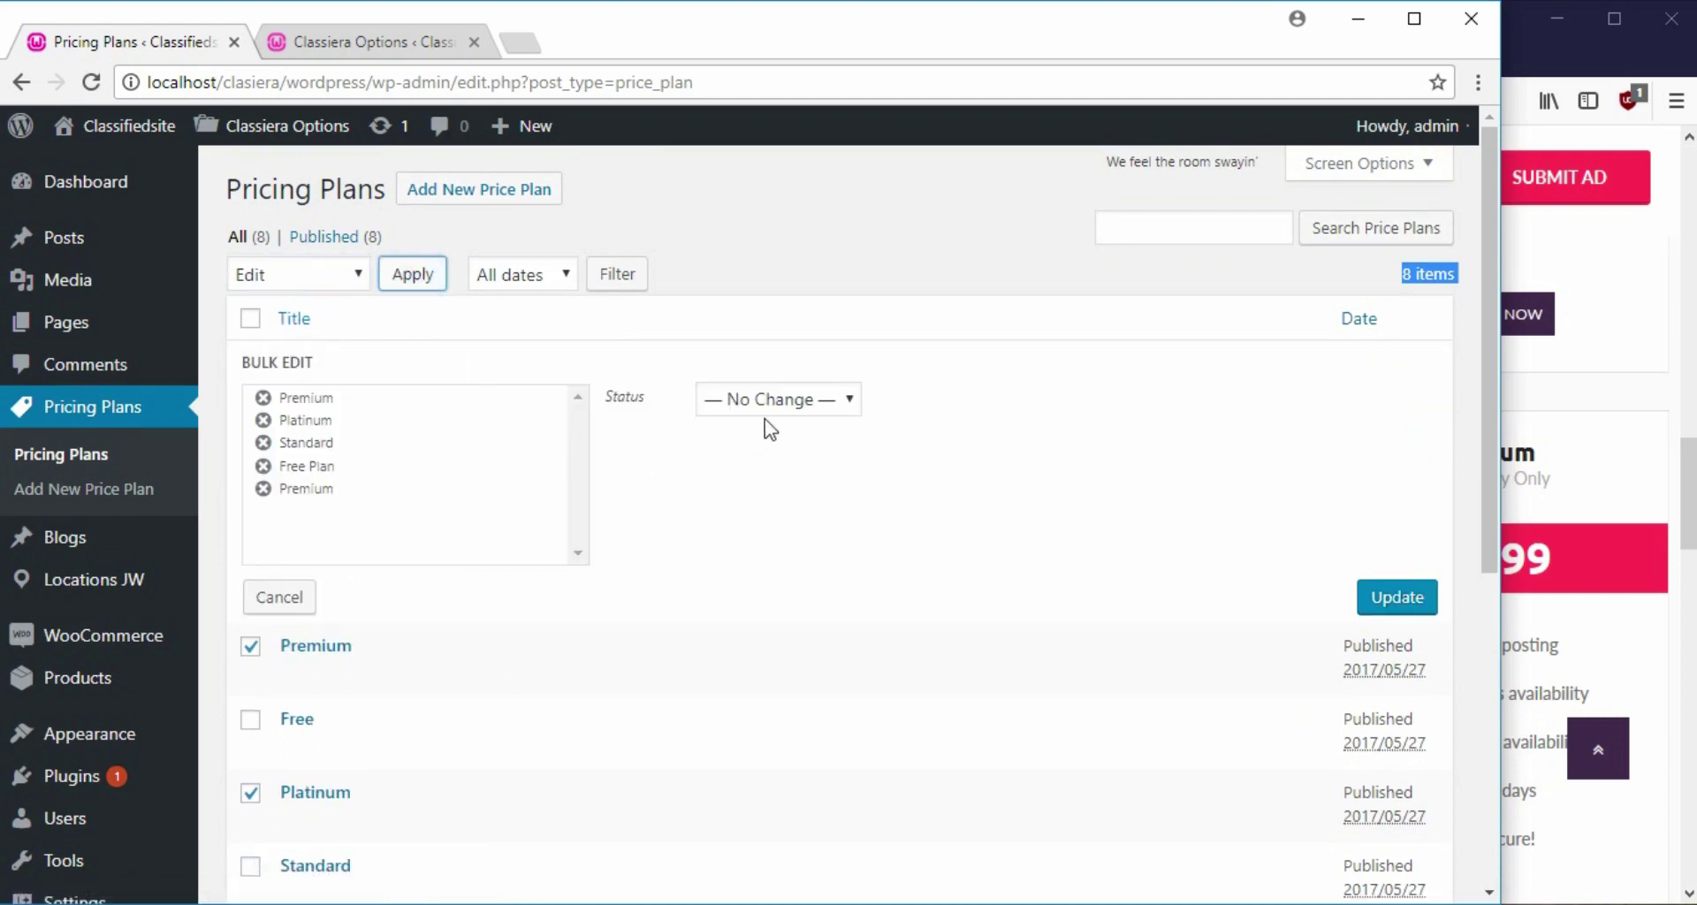
click(791, 400)
click(777, 530)
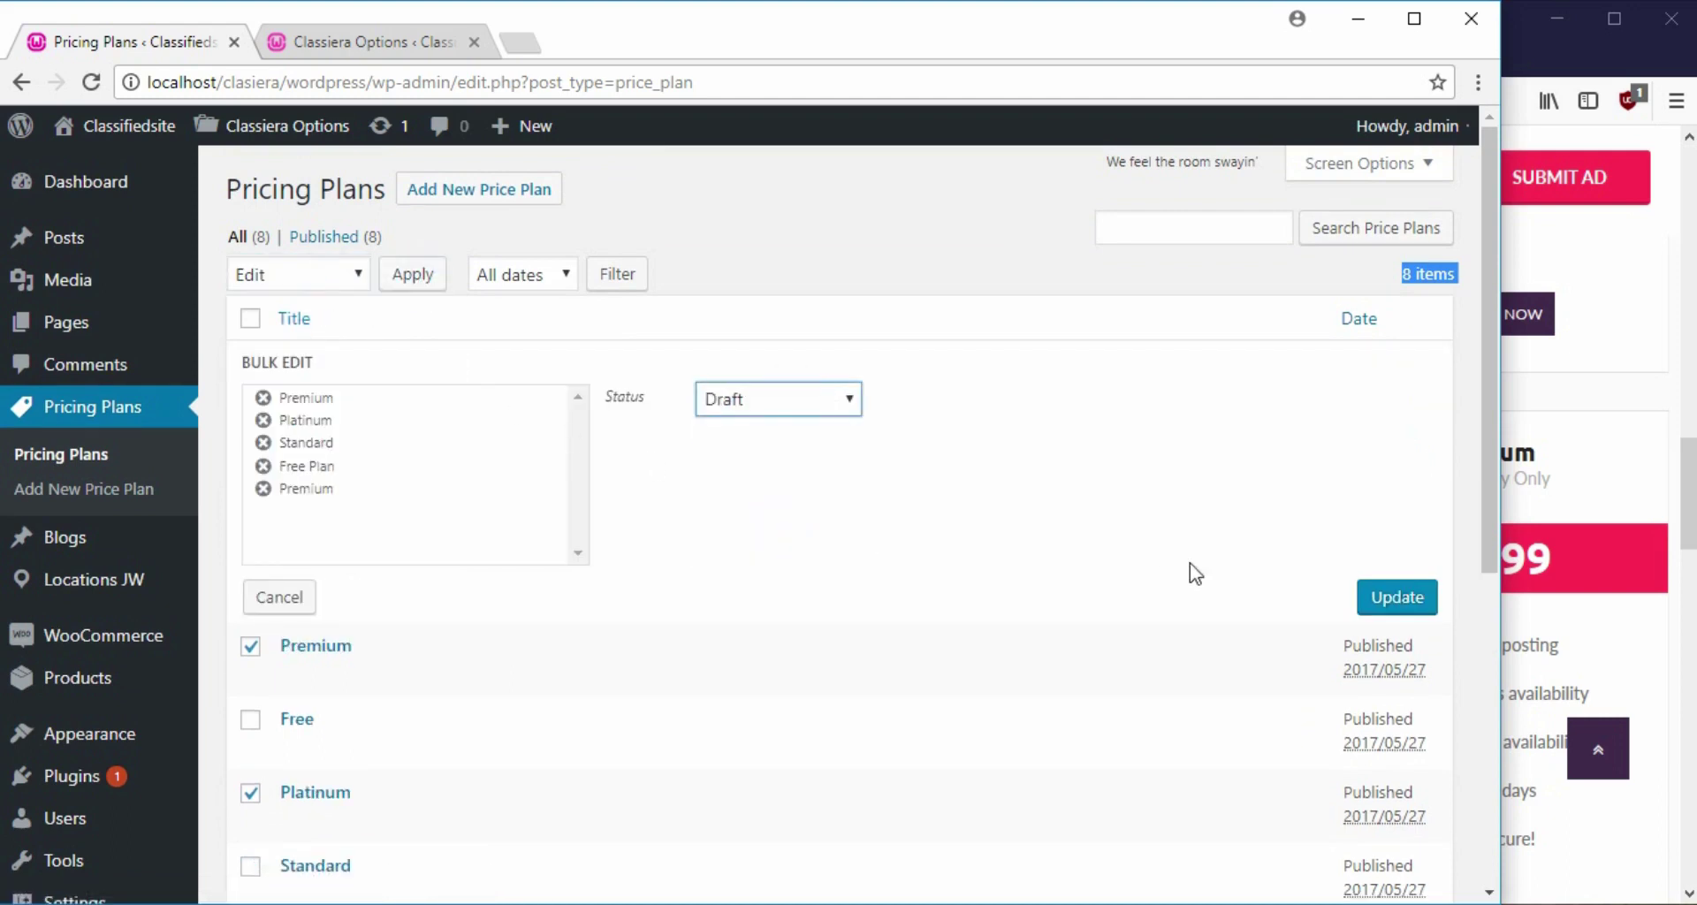
click(1370, 599)
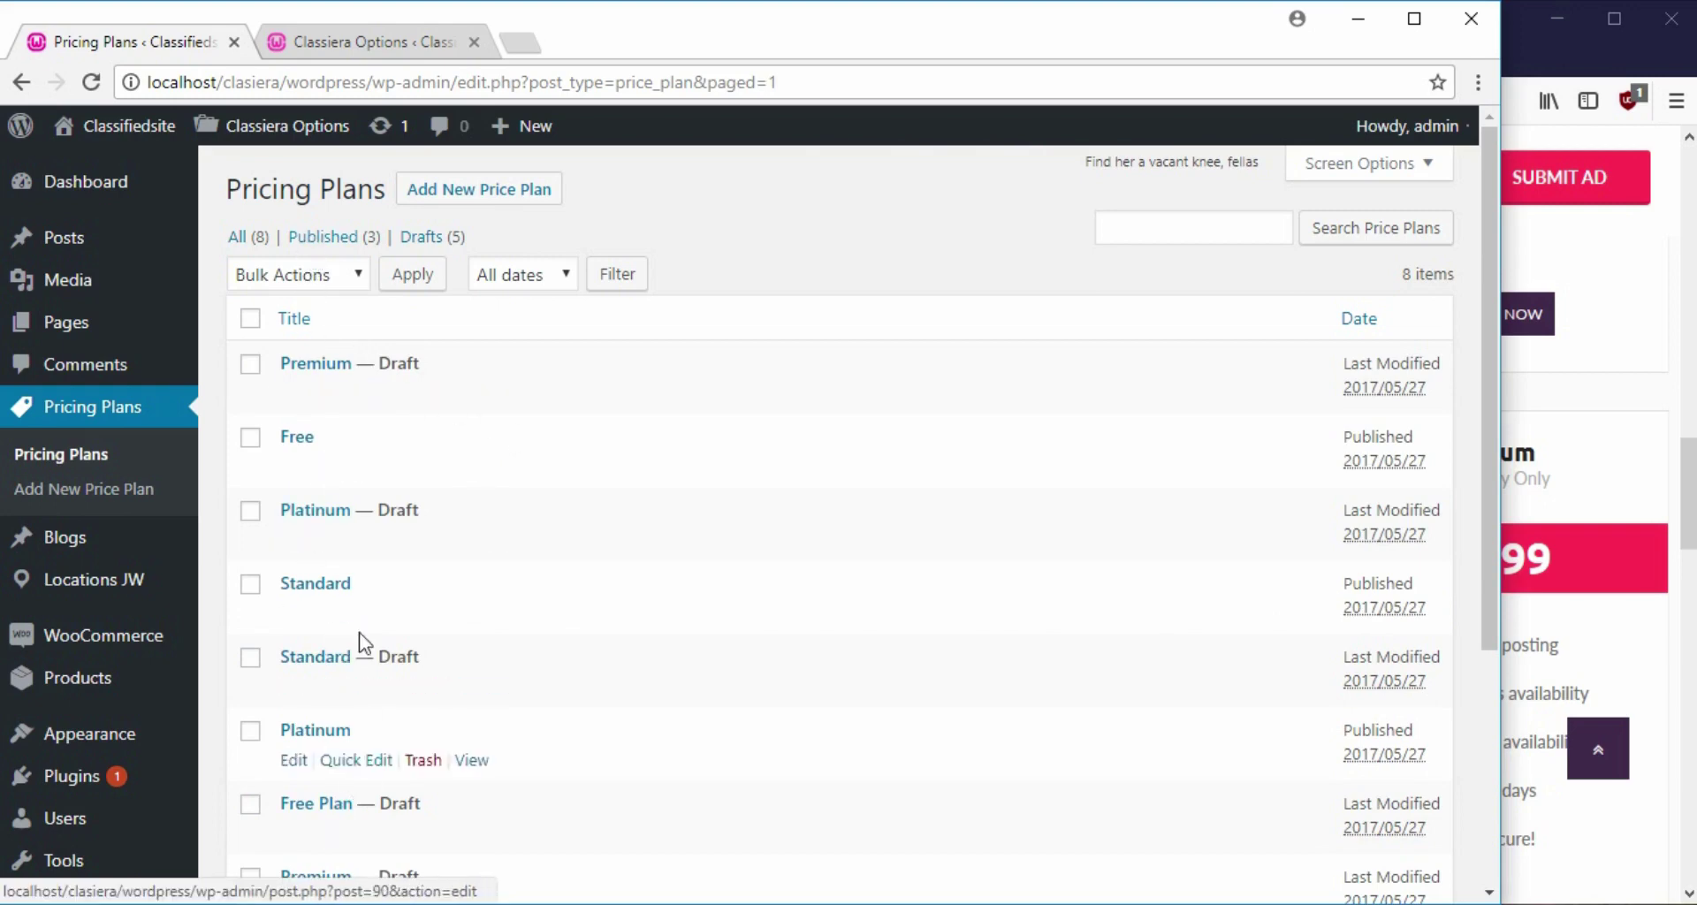
click(338, 241)
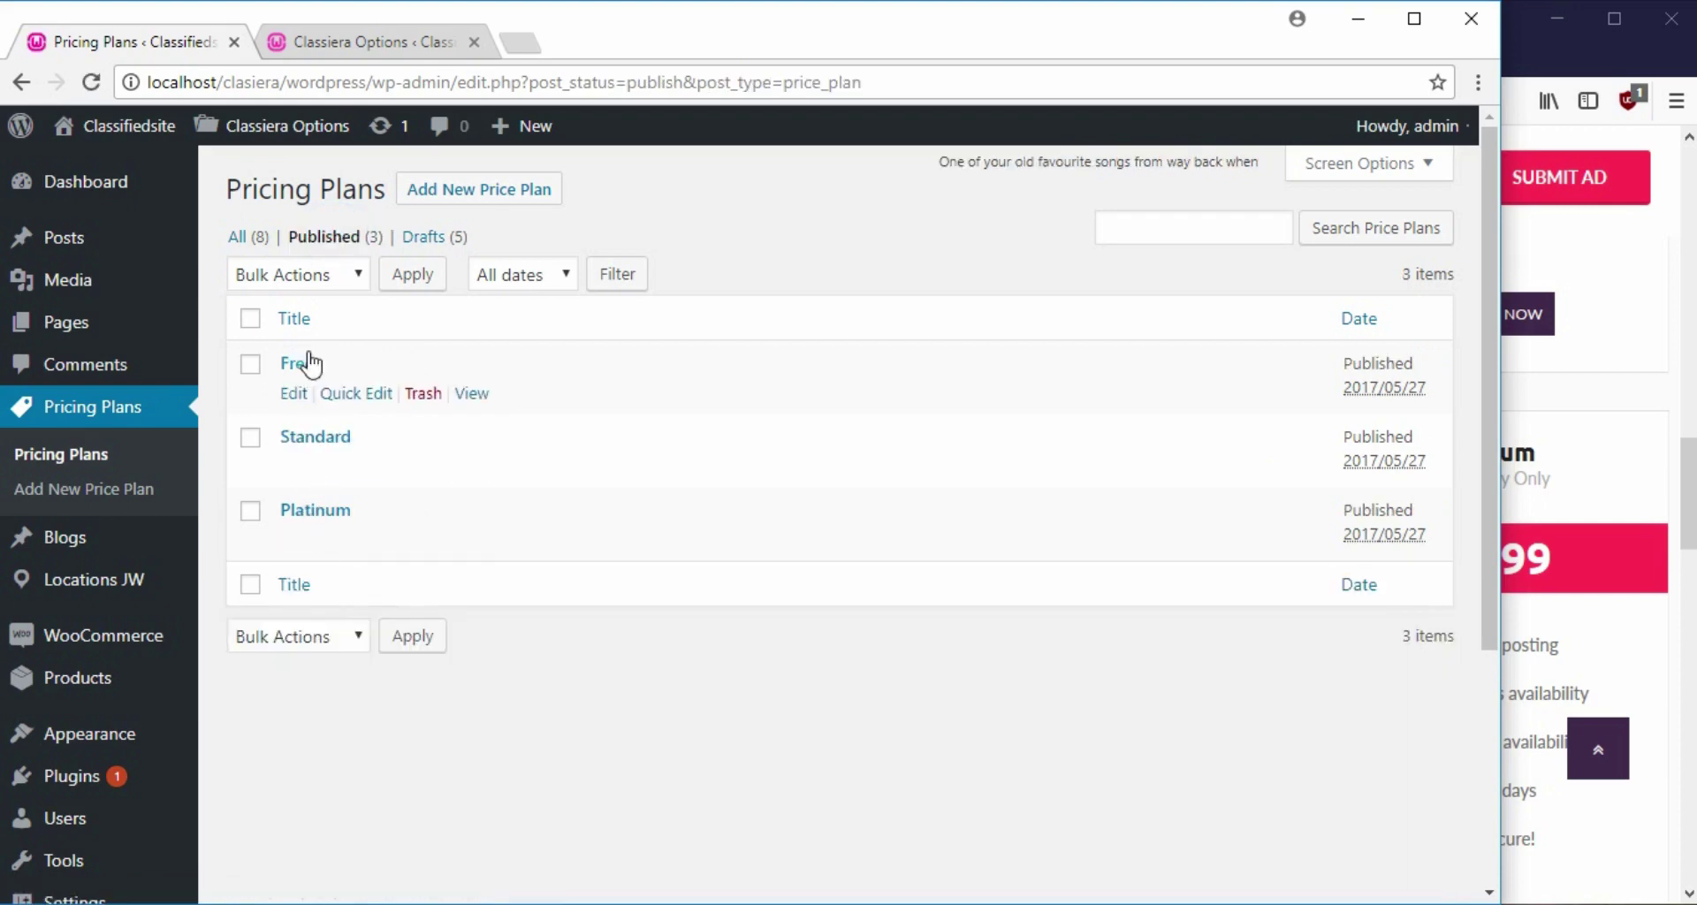
Bring the live Pricing Plans page to the front and reload it
click(1640, 394)
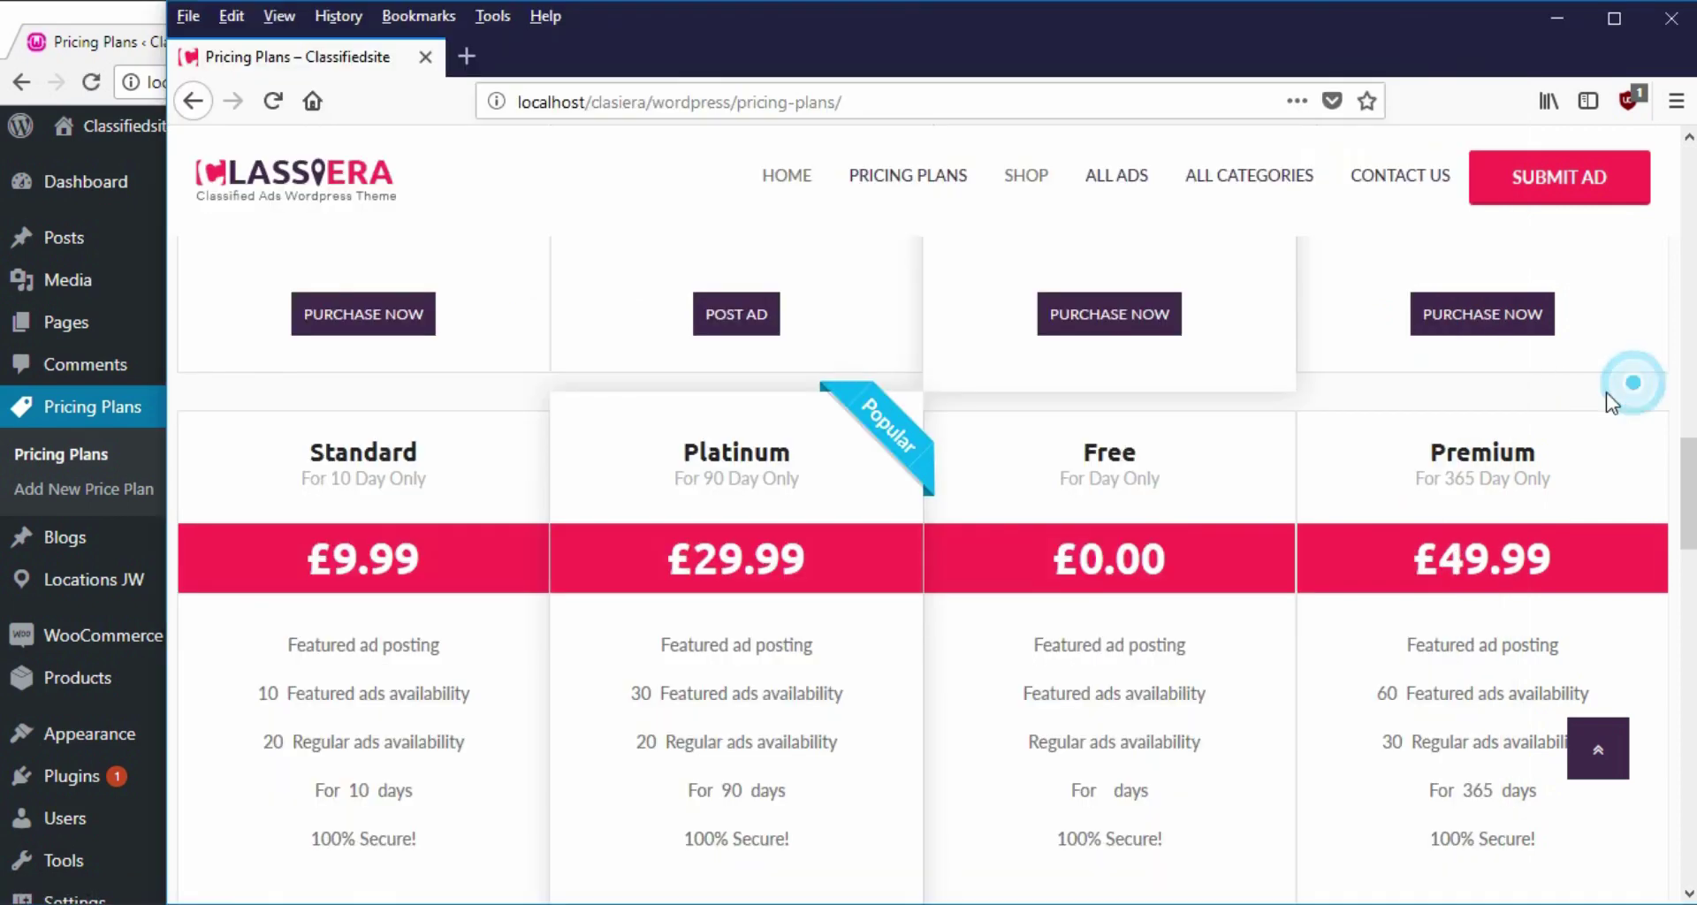
scroll(724, 314, up, 5)
drag(735, 102, 891, 113)
scroll(576, 402, up, 5)
right_click(530, 599)
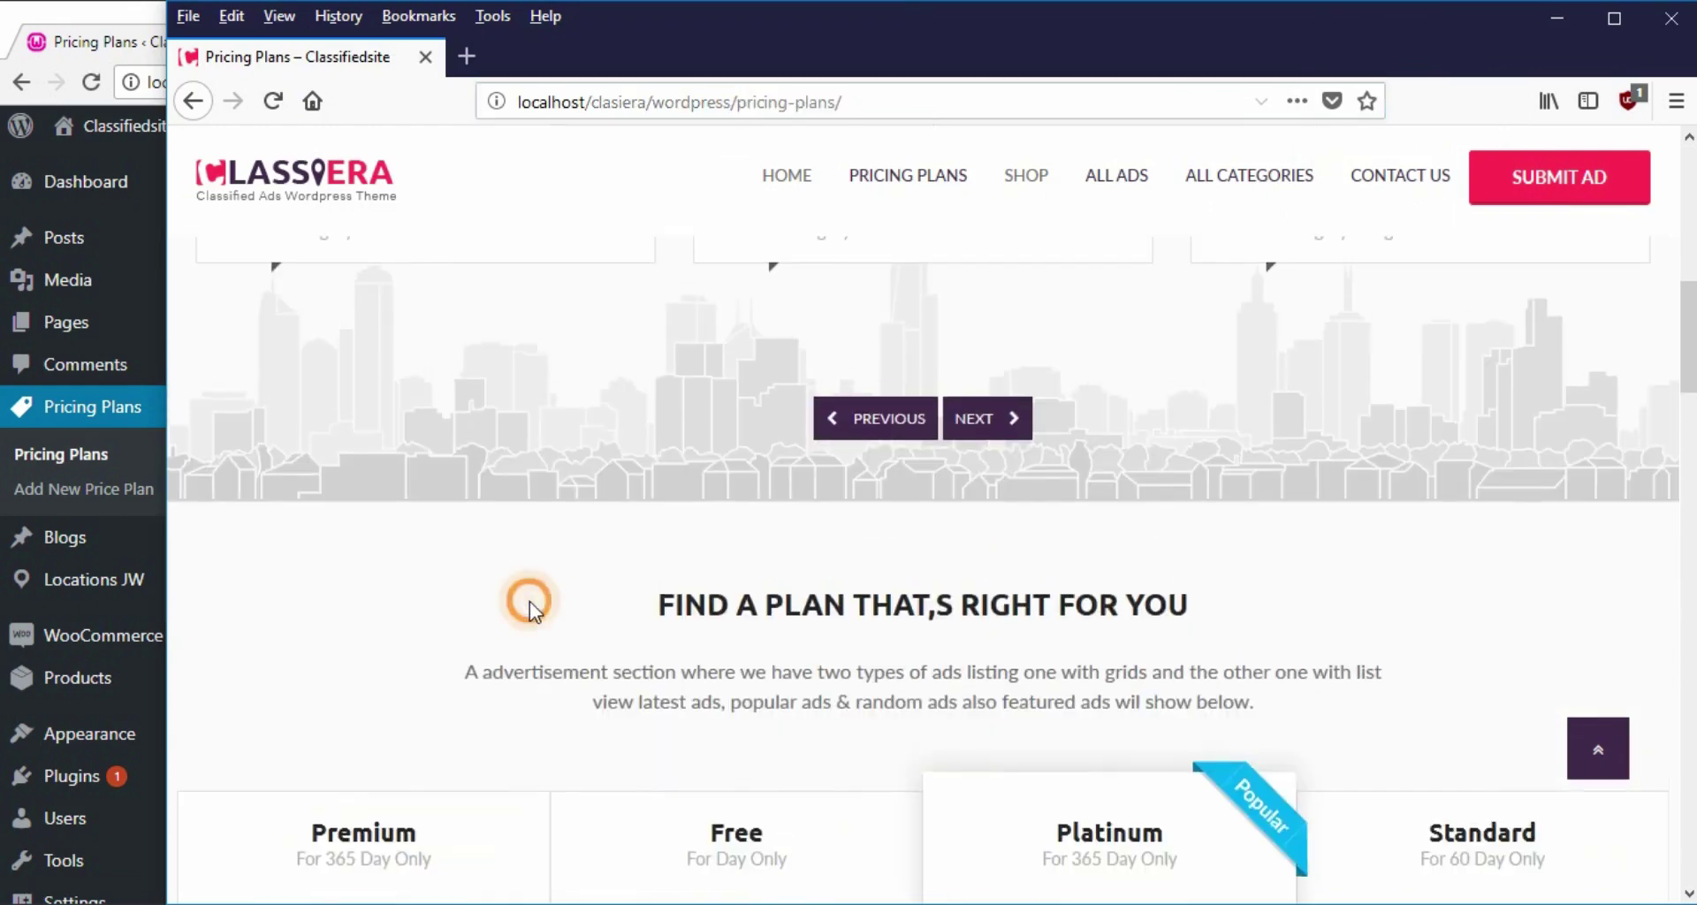
click(680, 265)
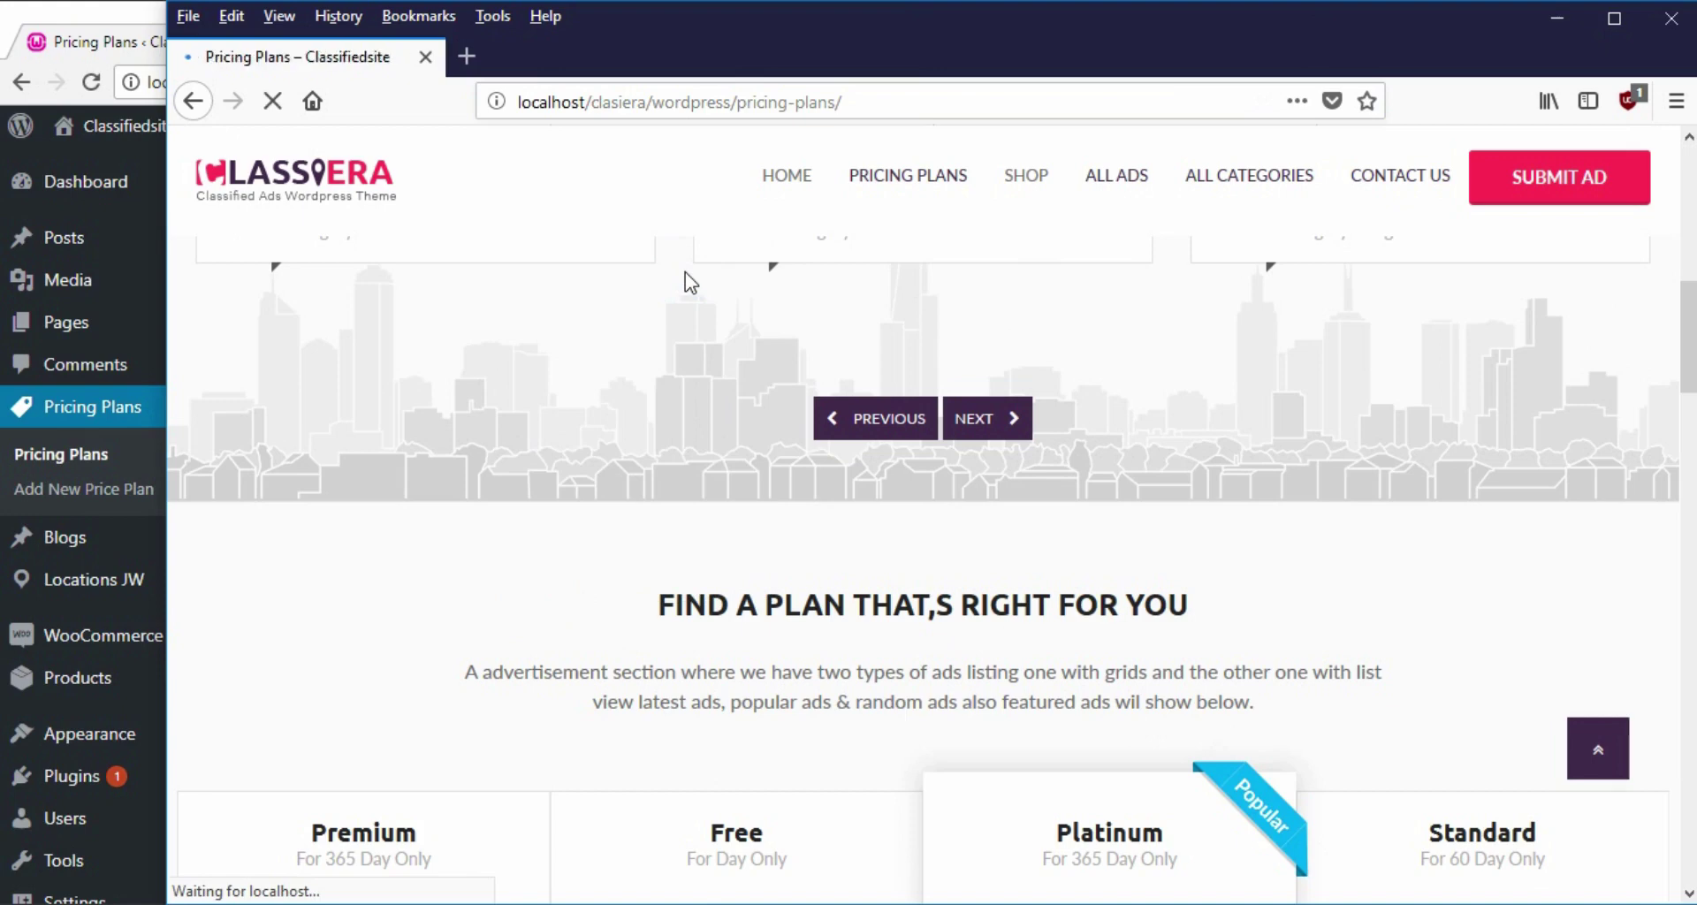
Scroll through the Free £0.00, Standard £9.99 and Platinum £29.99 plans and maximize the browser
scroll(663, 610, down, 2)
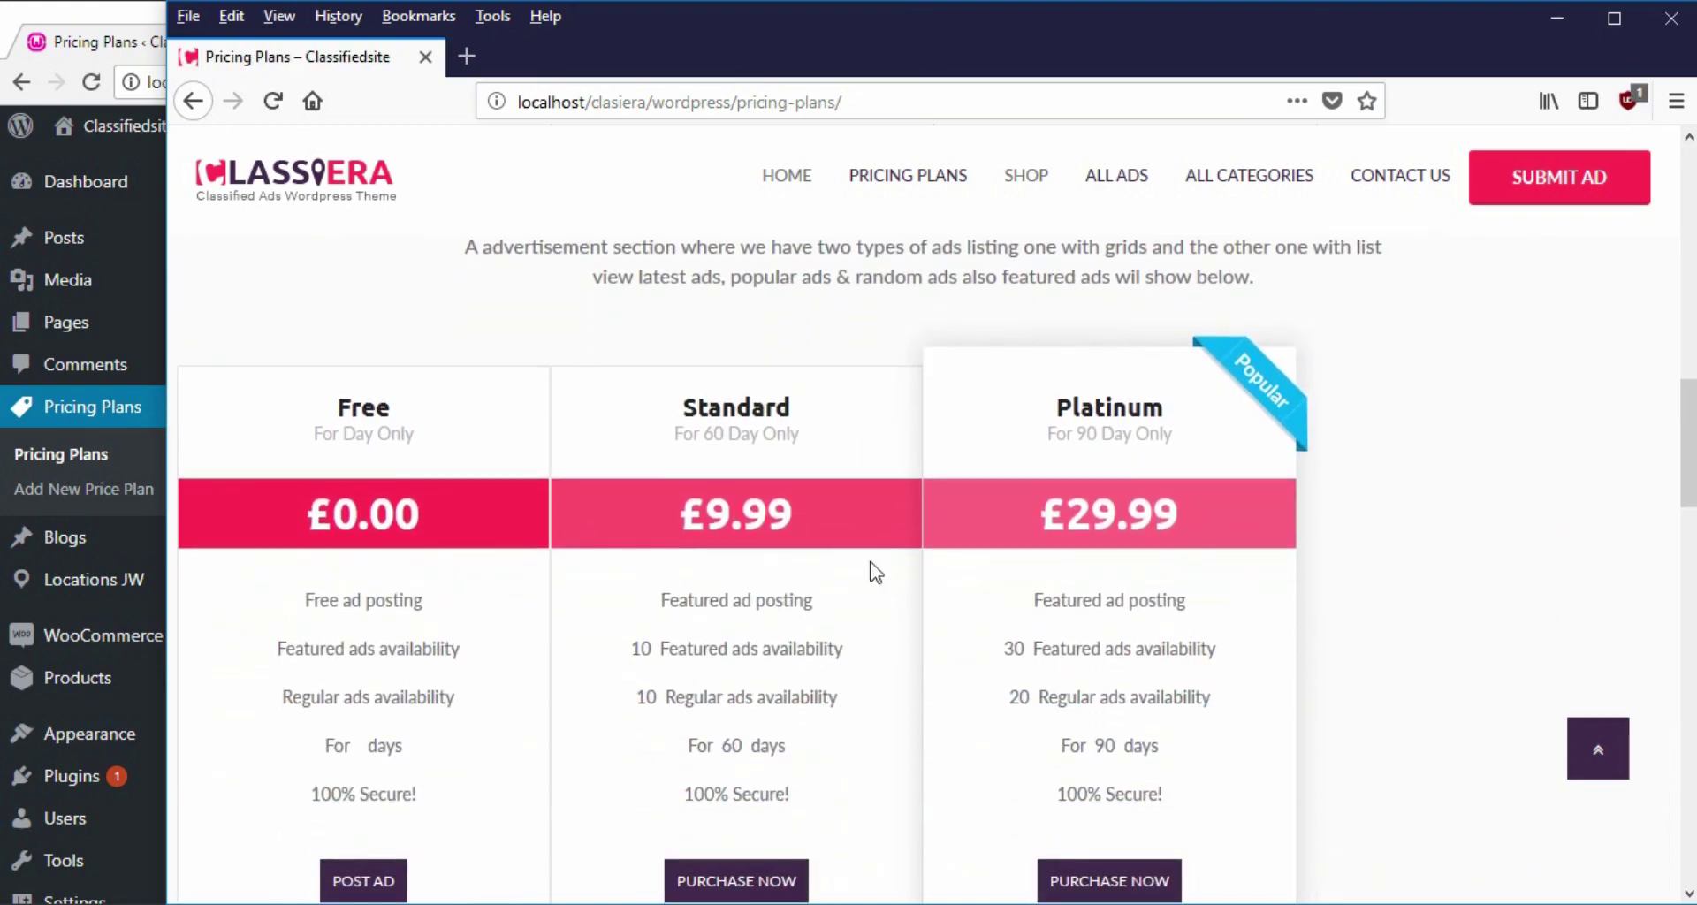
scroll(1079, 535, down, 3)
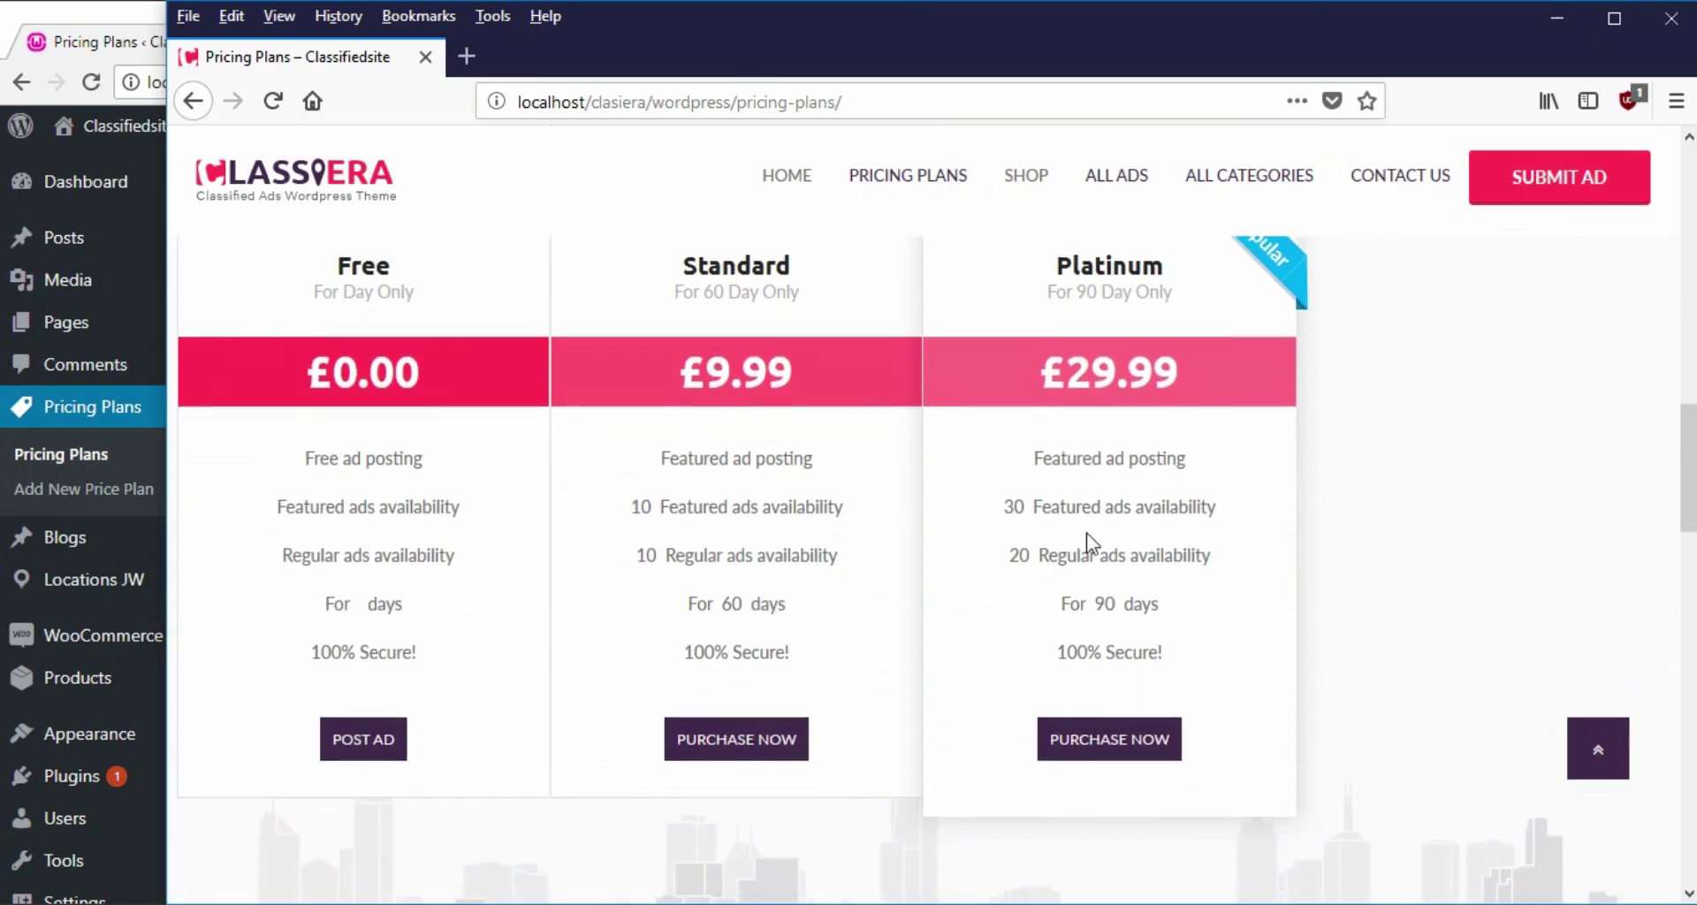
scroll(669, 618, down, 3)
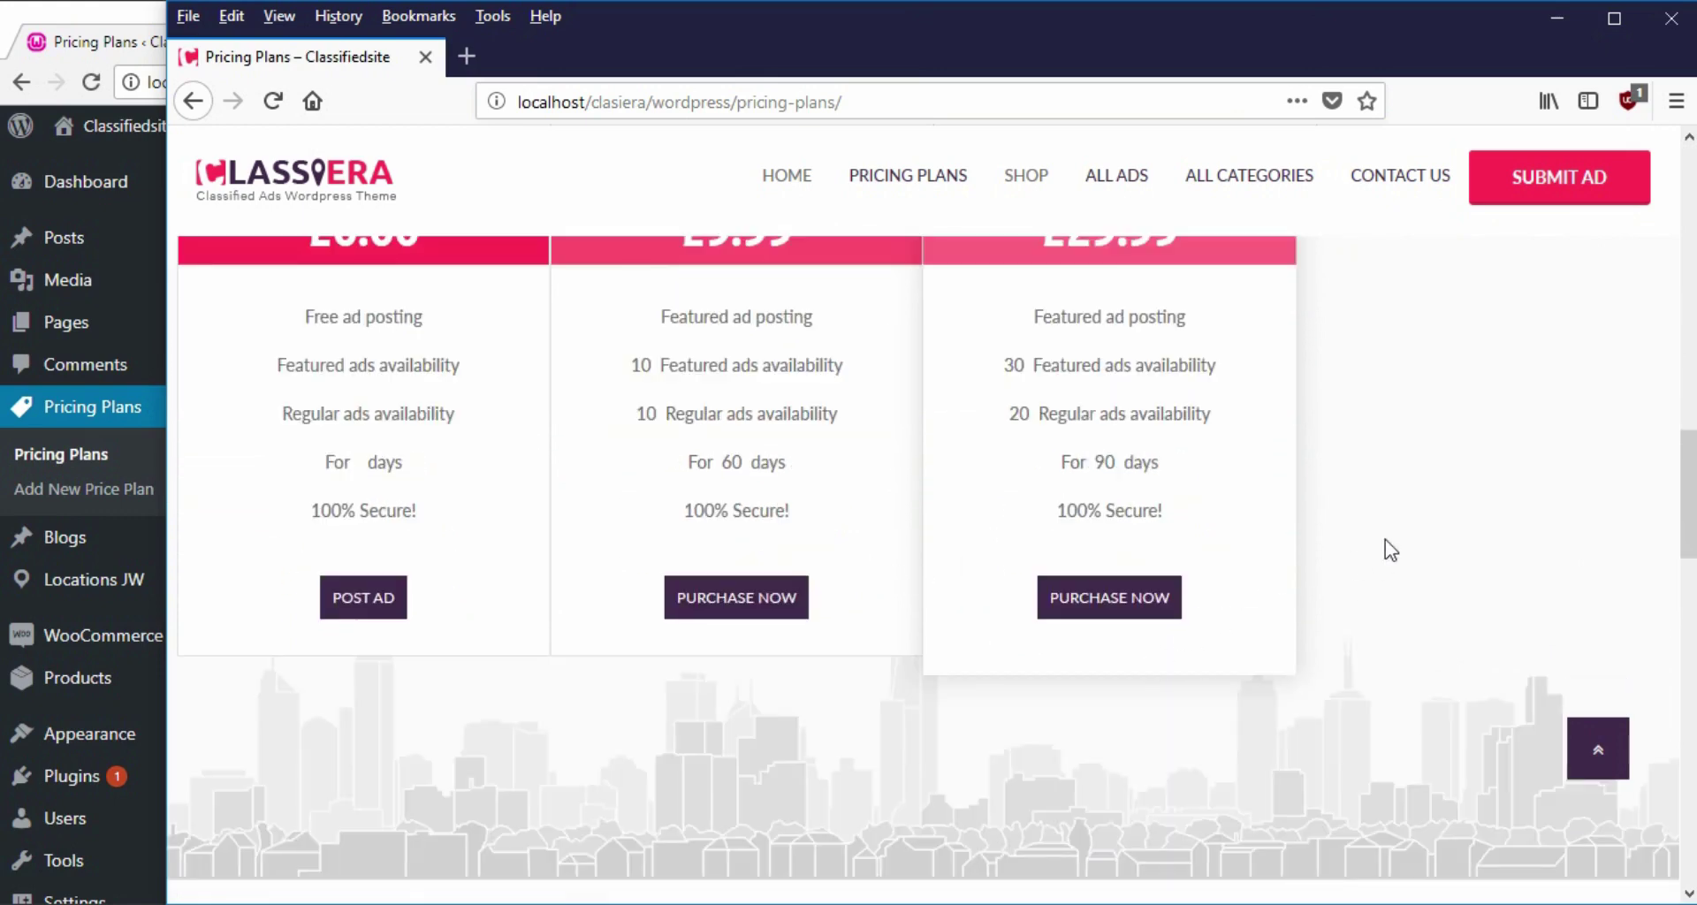
scroll(1386, 550, up, 8)
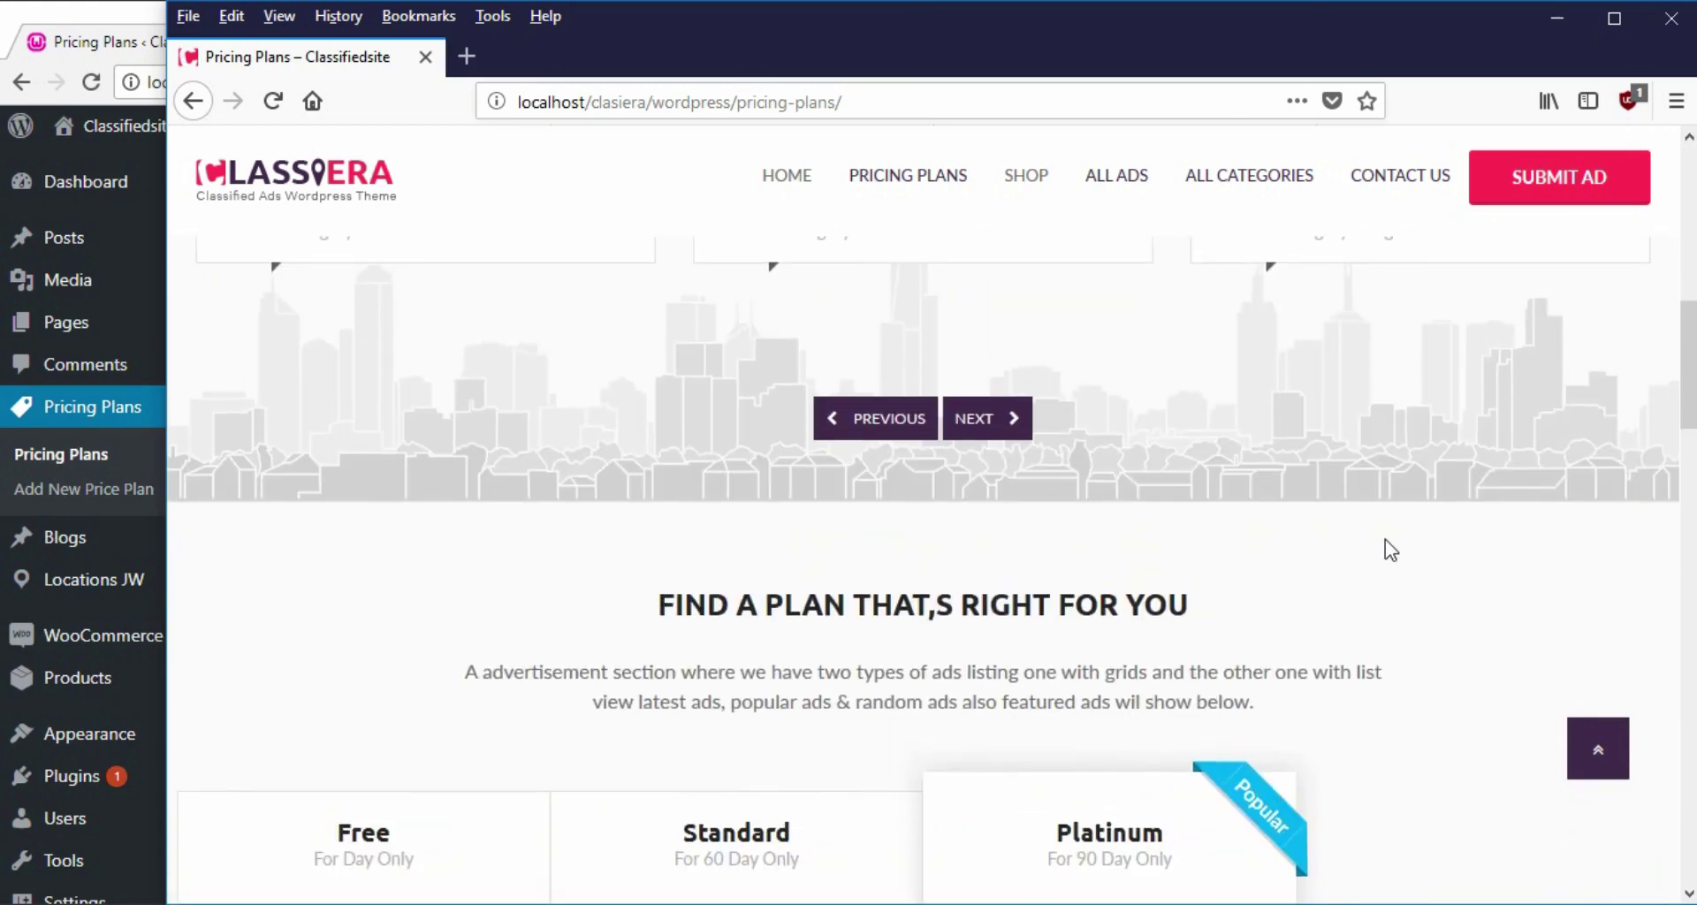
scroll(1386, 542, down, 6)
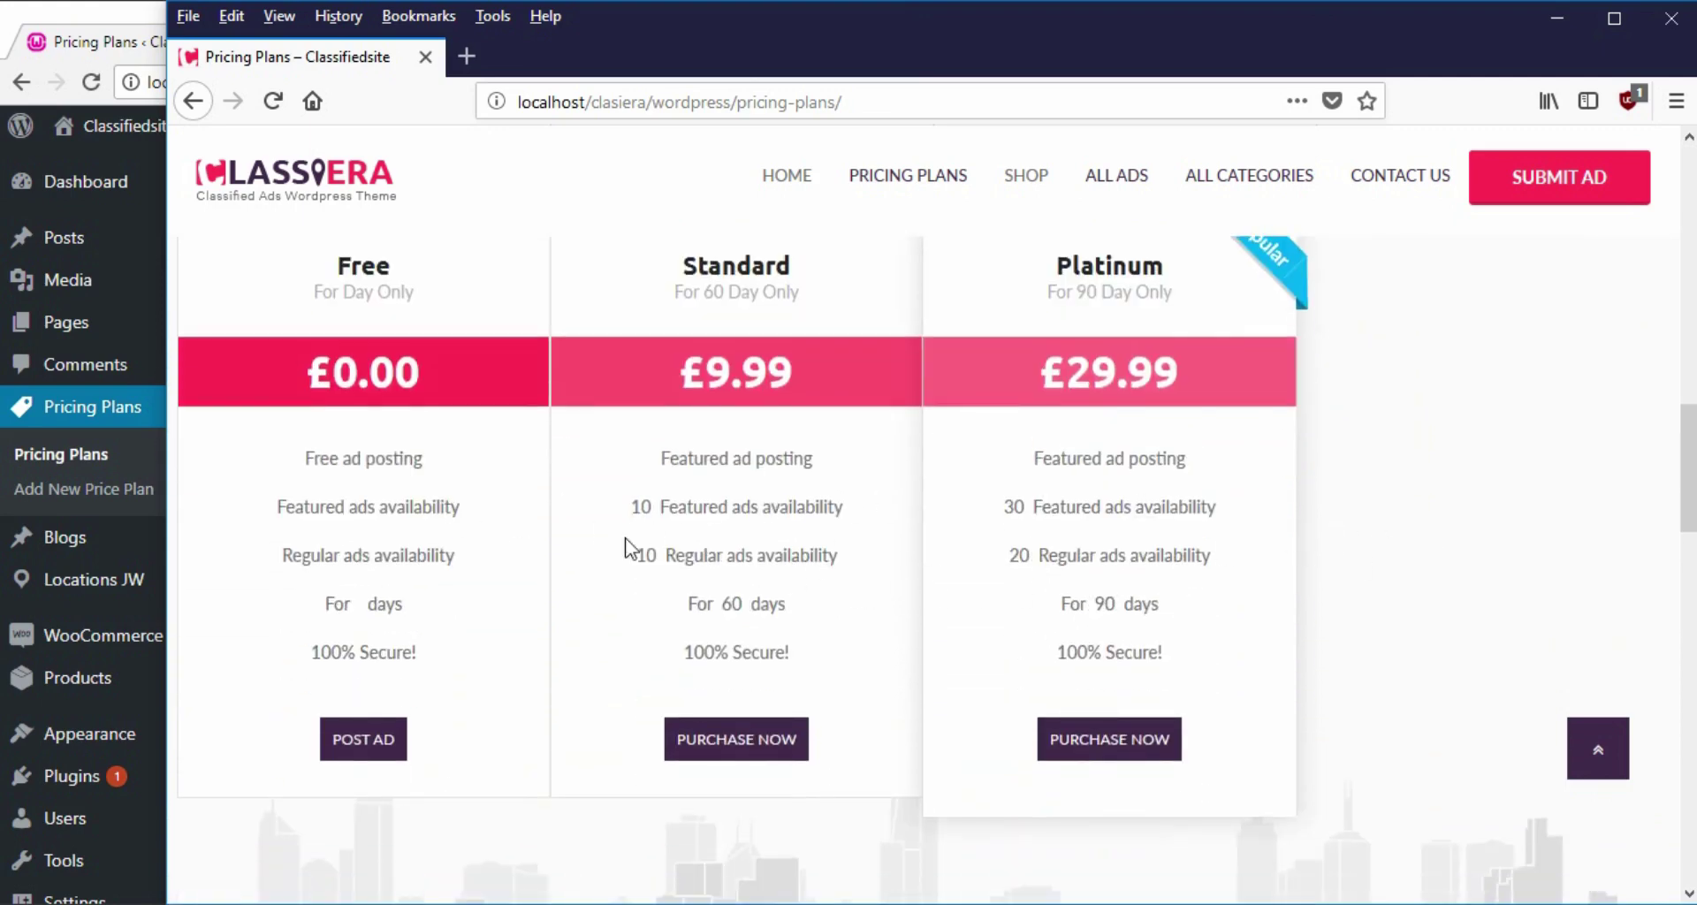
click(1610, 12)
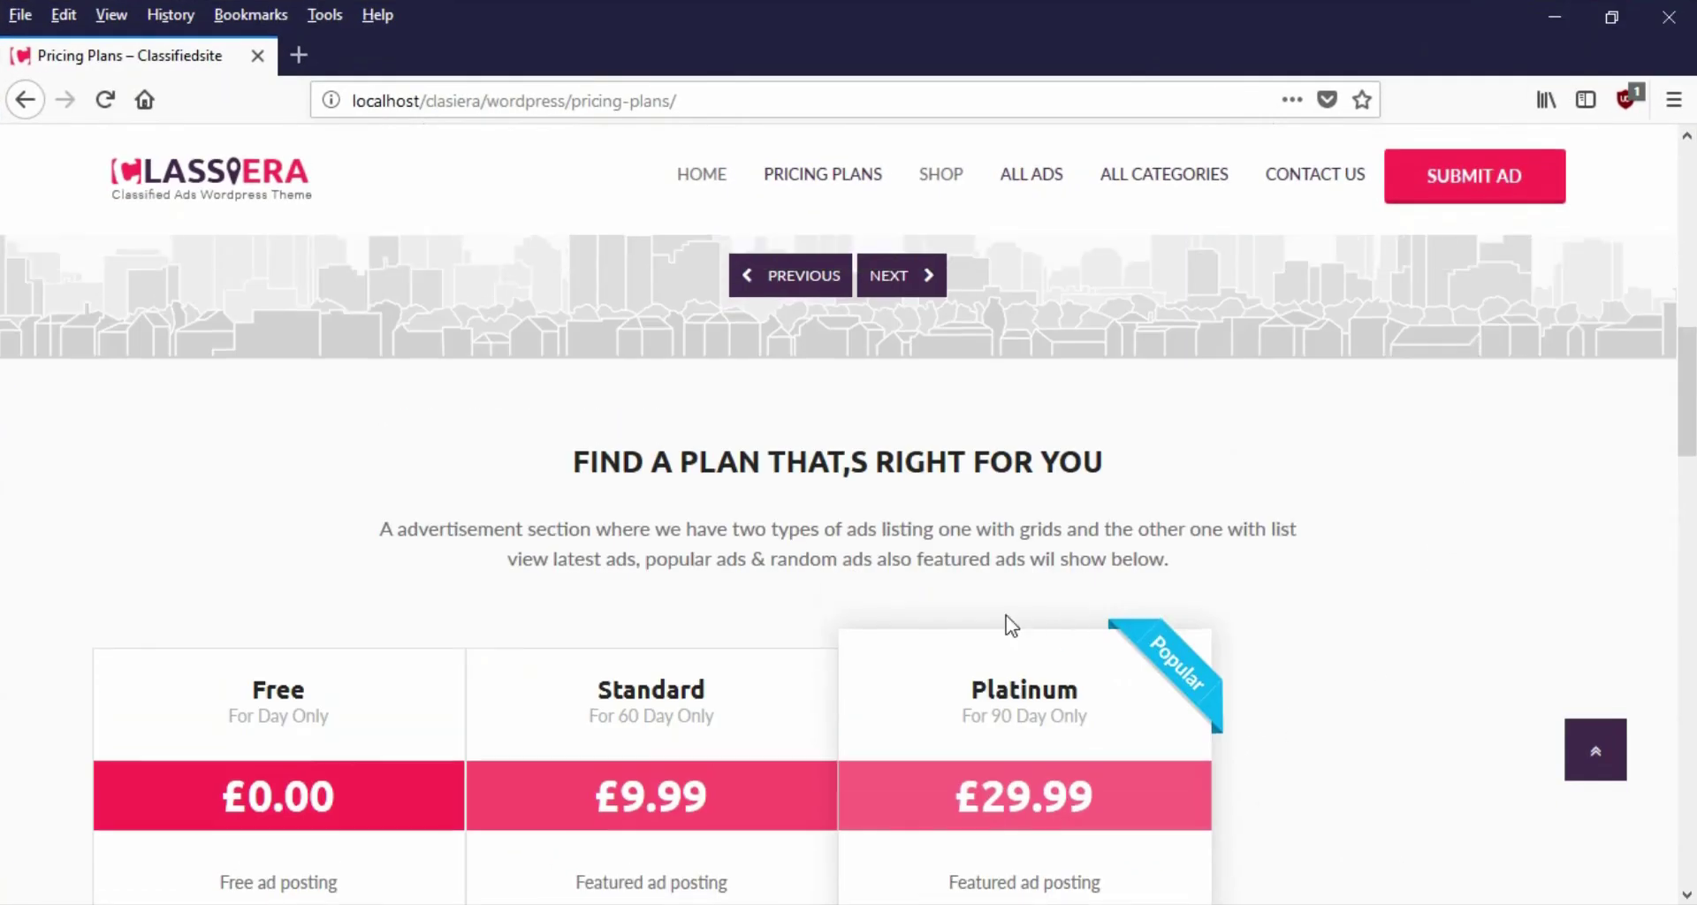
scroll(225, 590, down, 3)
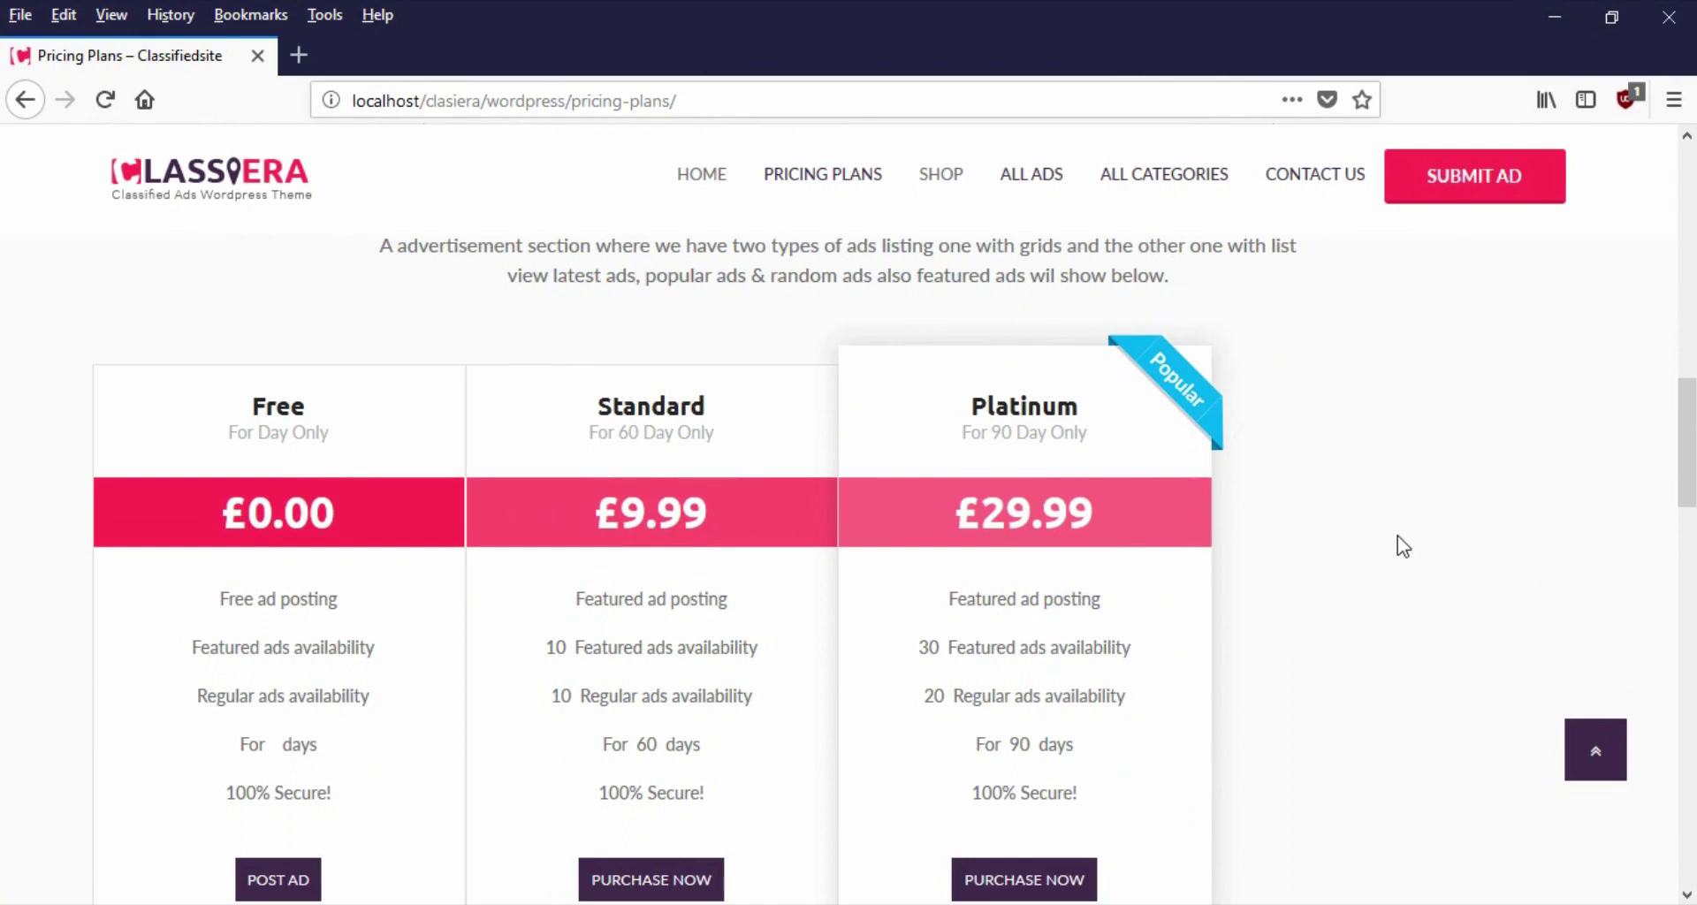
scroll(1398, 546, down, 2)
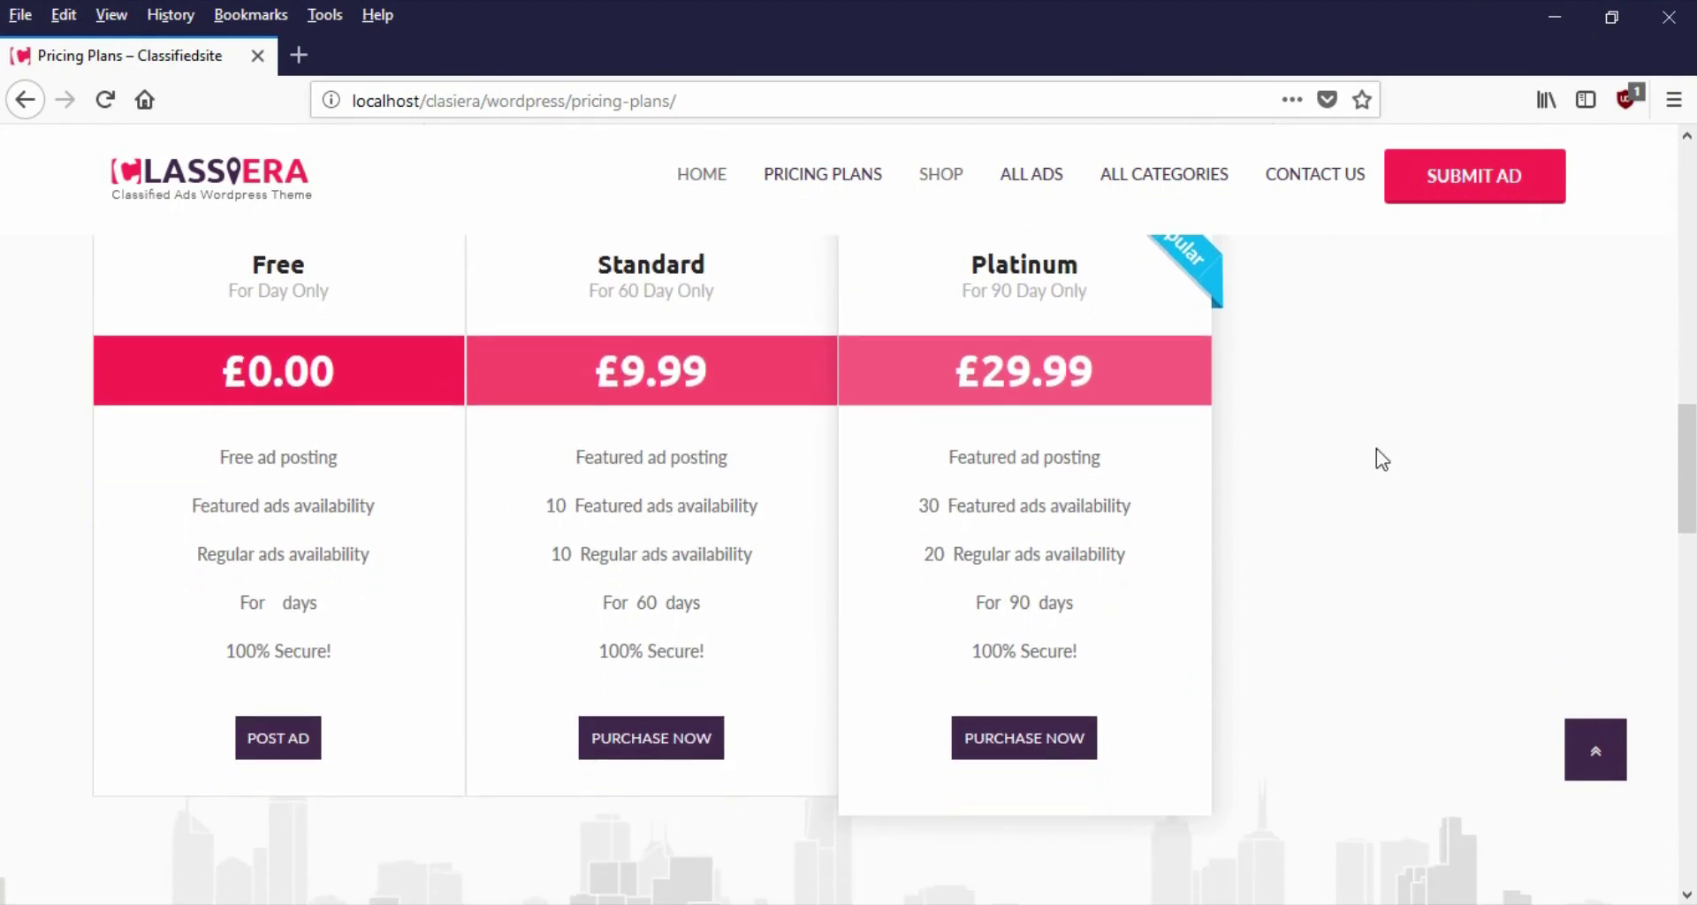
scroll(1379, 455, up, 5)
scroll(1326, 608, down, 2)
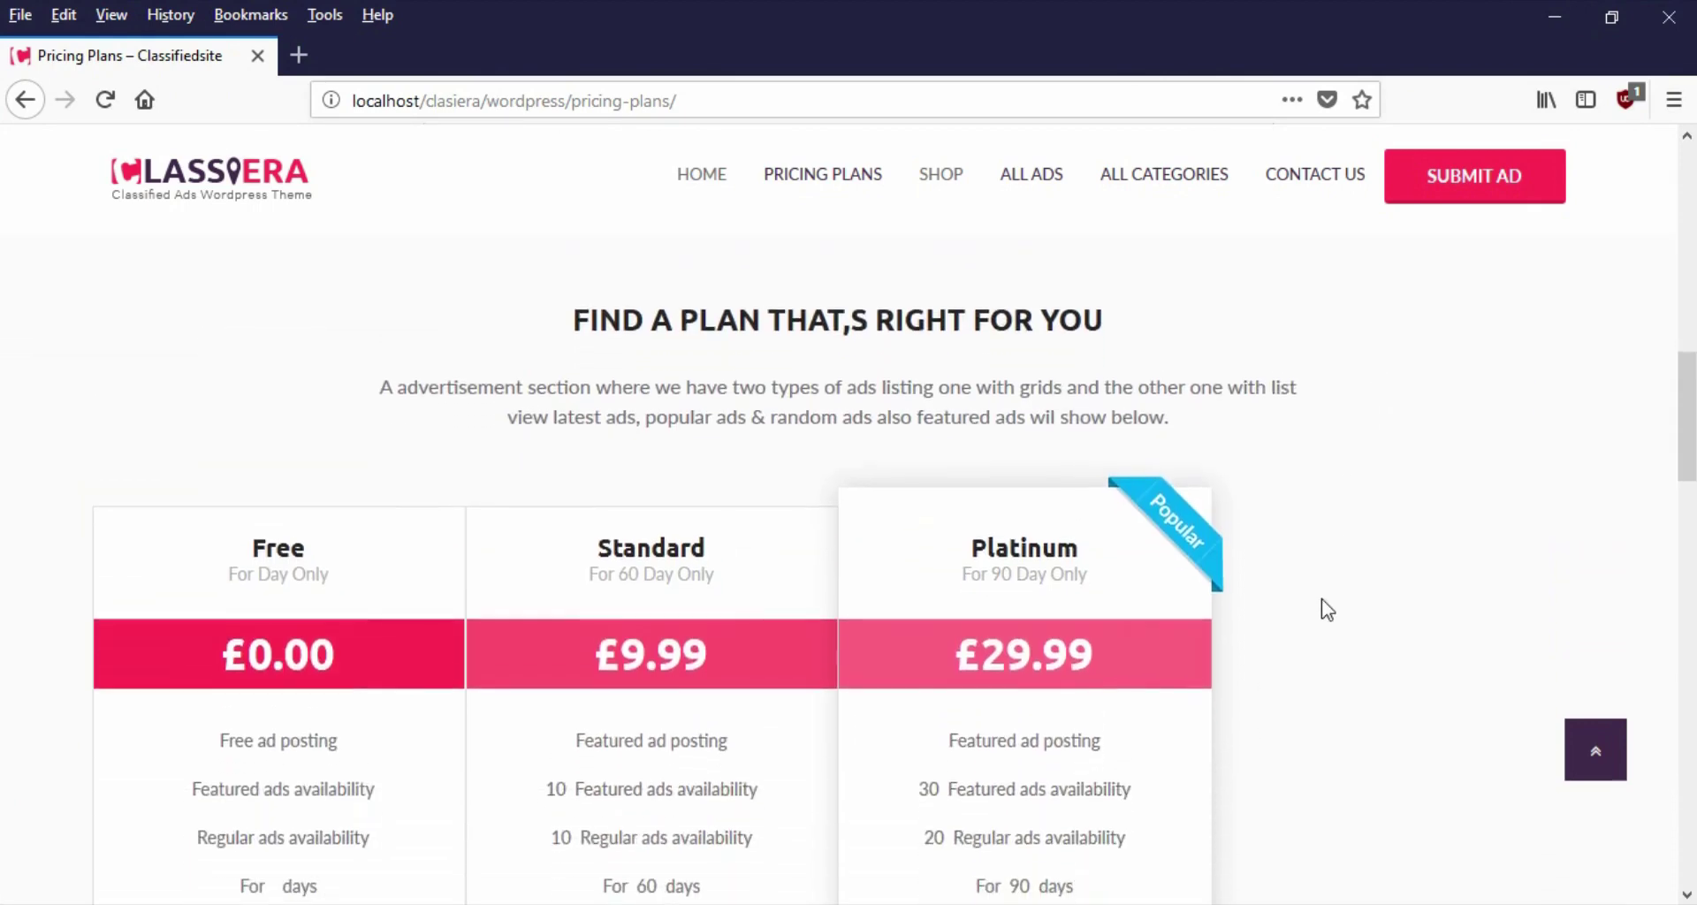